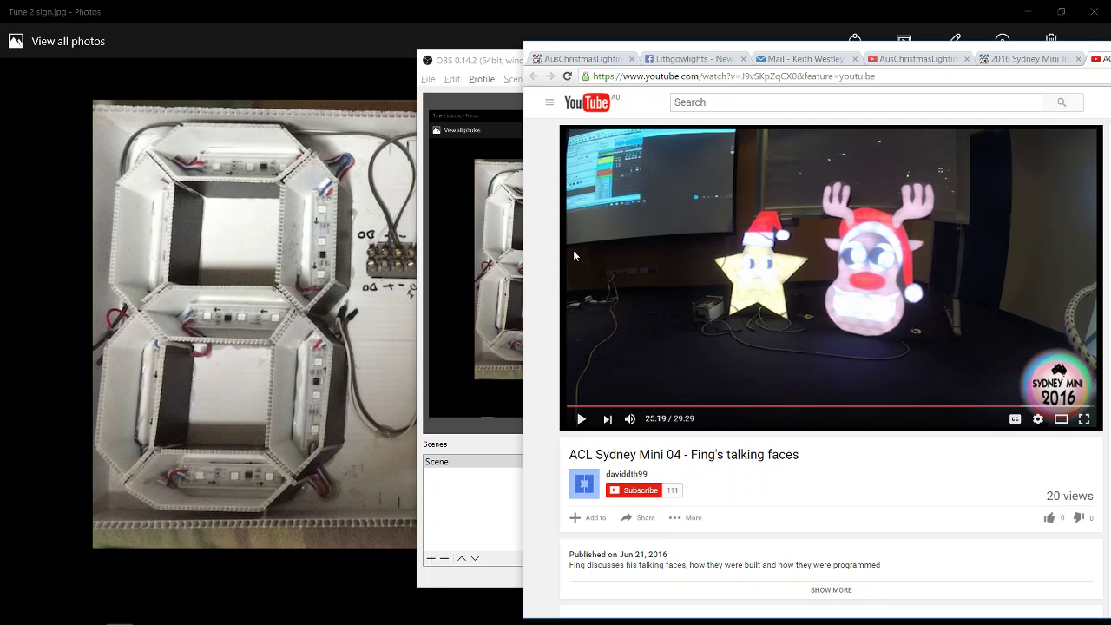
Step: Step through the sign build photos to the finished sign, then close Windows Photos
{"action": "left_click", "coordinate": [394, 370]}
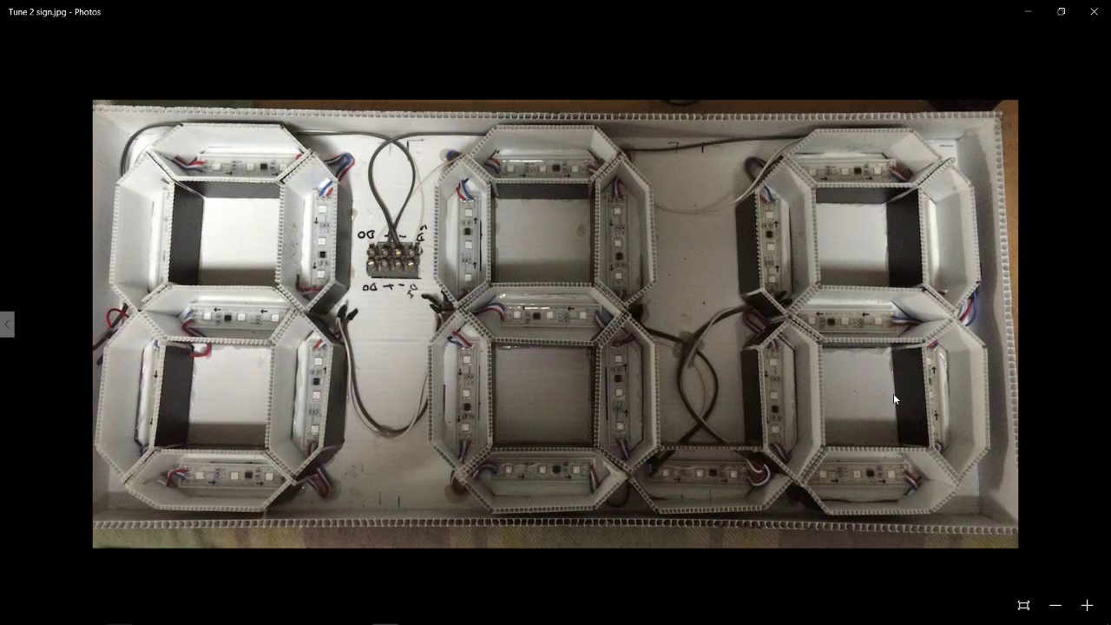
{"action": "key", "text": "Right"}
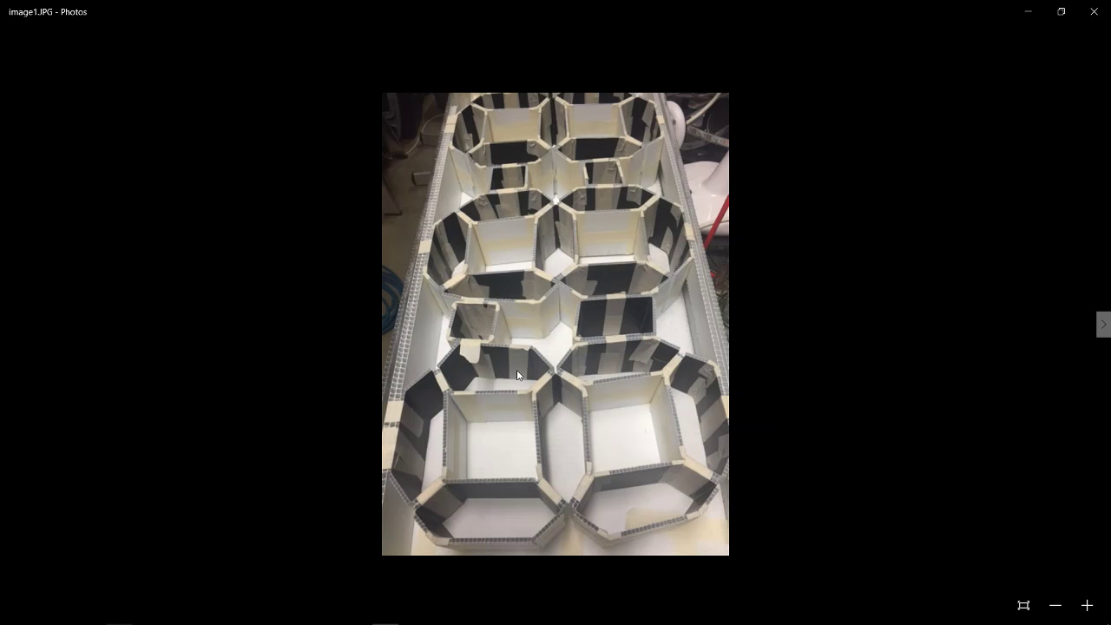
{"action": "key", "text": "Right"}
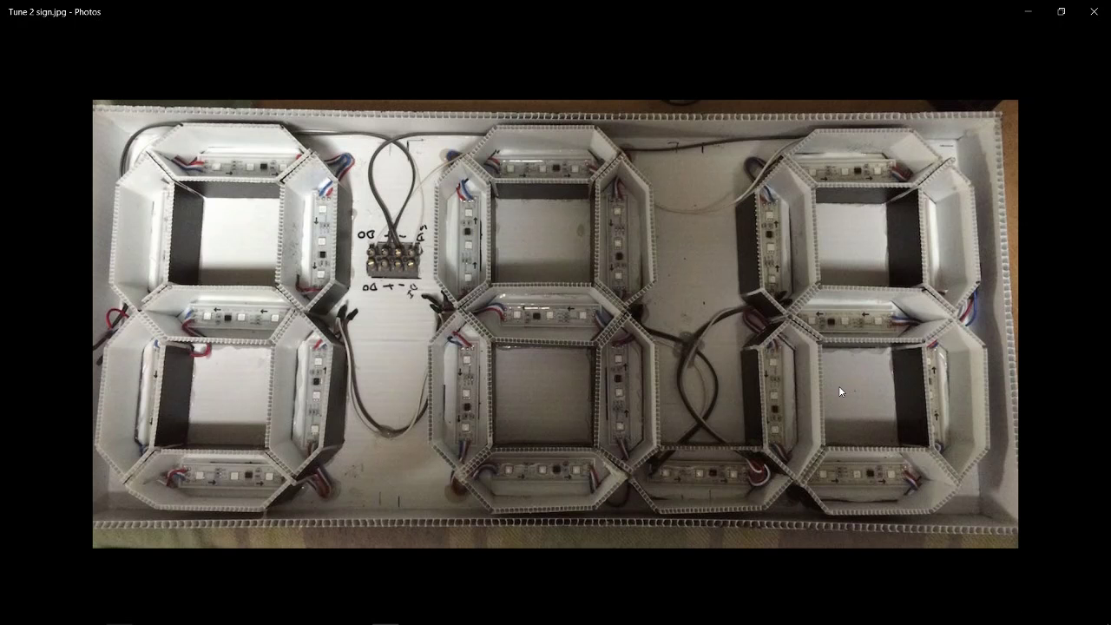
{"action": "left_click", "coordinate": [1106, 8]}
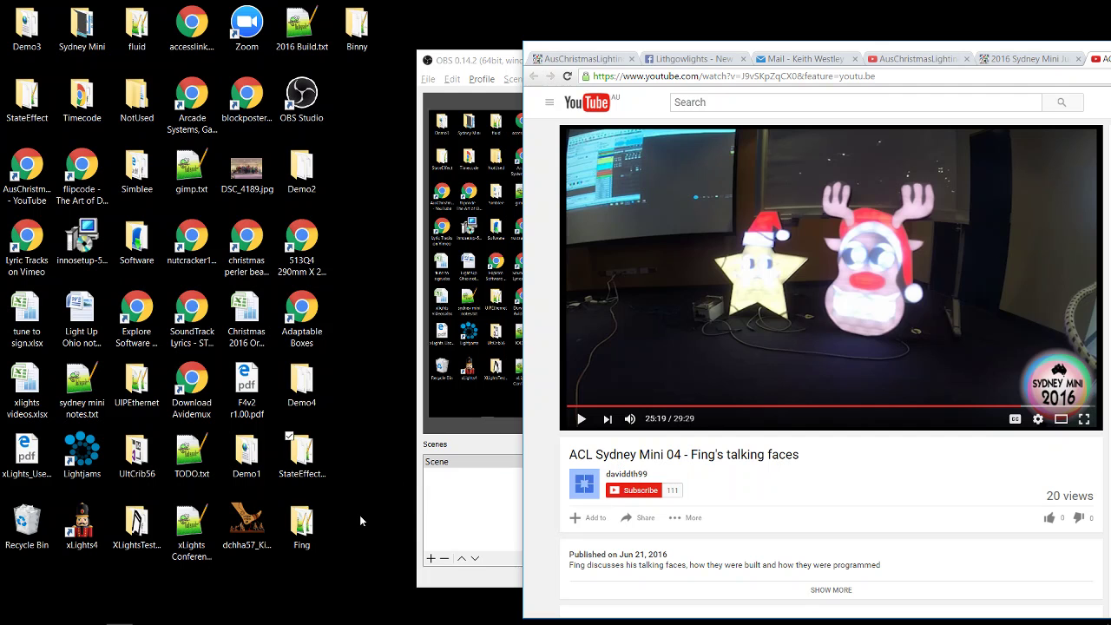
Step: In xLights, select the RudolphEyes, TuneTo and Matrix models, then show RudolphEyes's States property
{"action": "key", "text": "alt+Tab"}
{"action": "key", "text": "alt+Tab"}
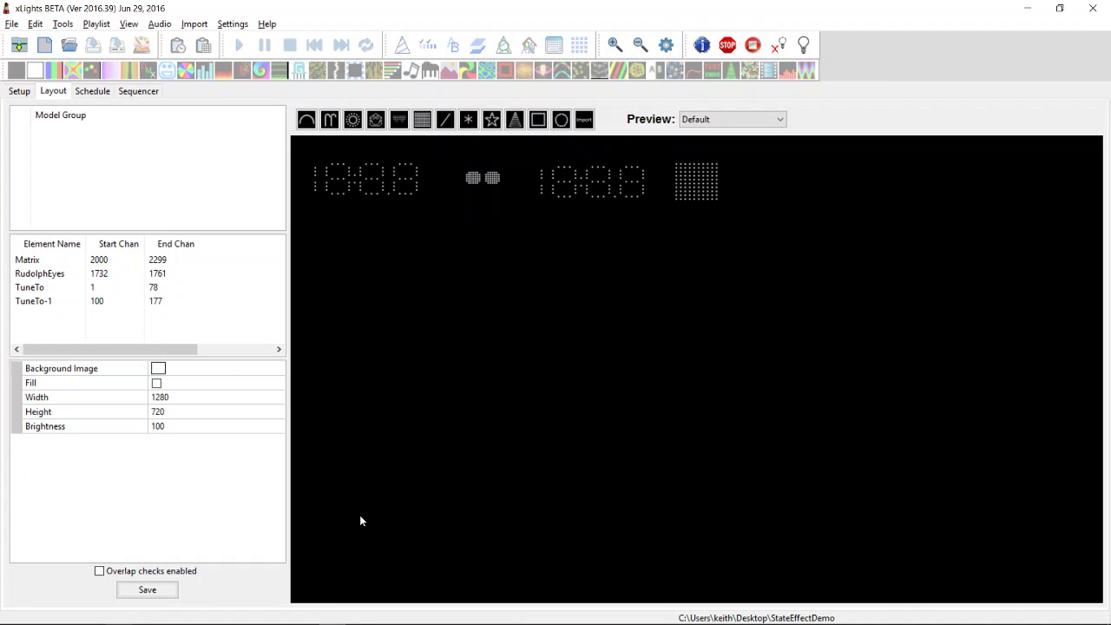
{"action": "left_click", "coordinate": [493, 181]}
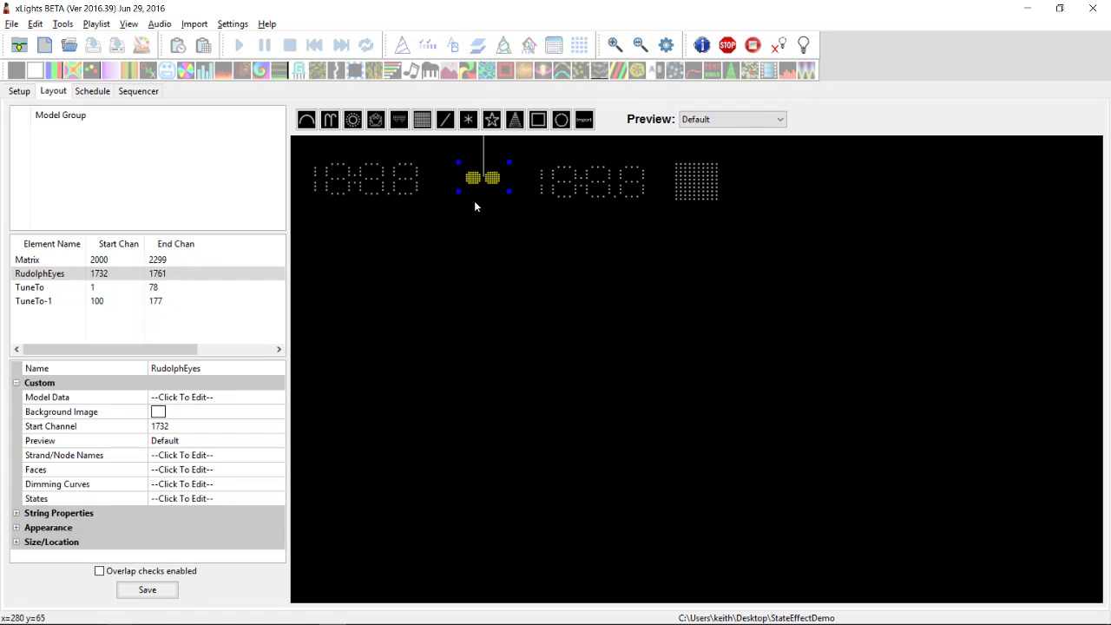
{"action": "left_click", "coordinate": [384, 189]}
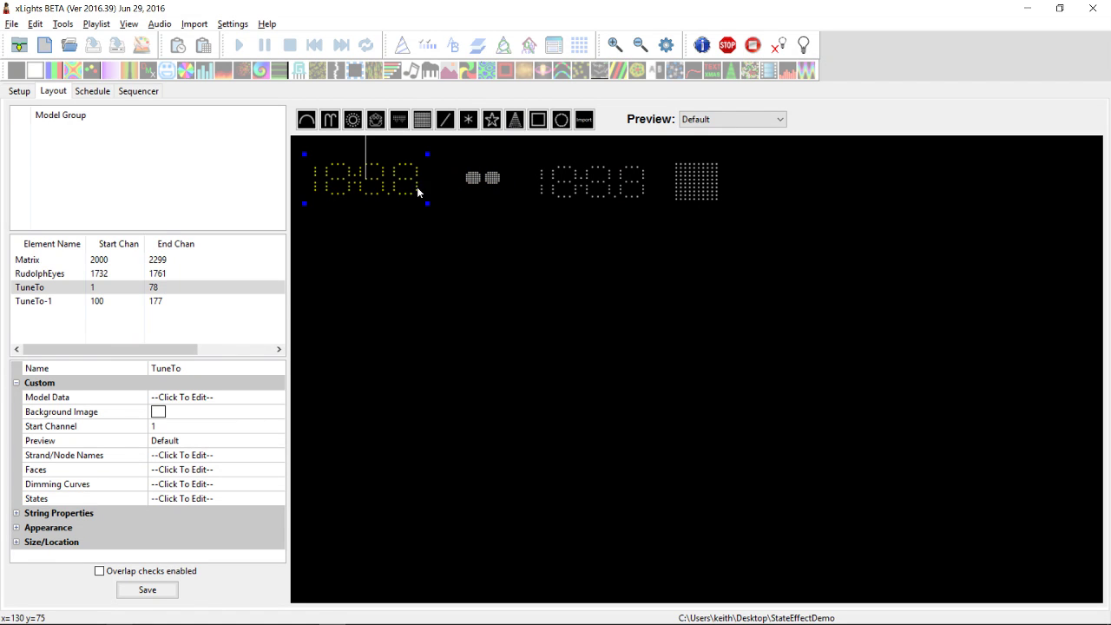
{"action": "left_click", "coordinate": [708, 190]}
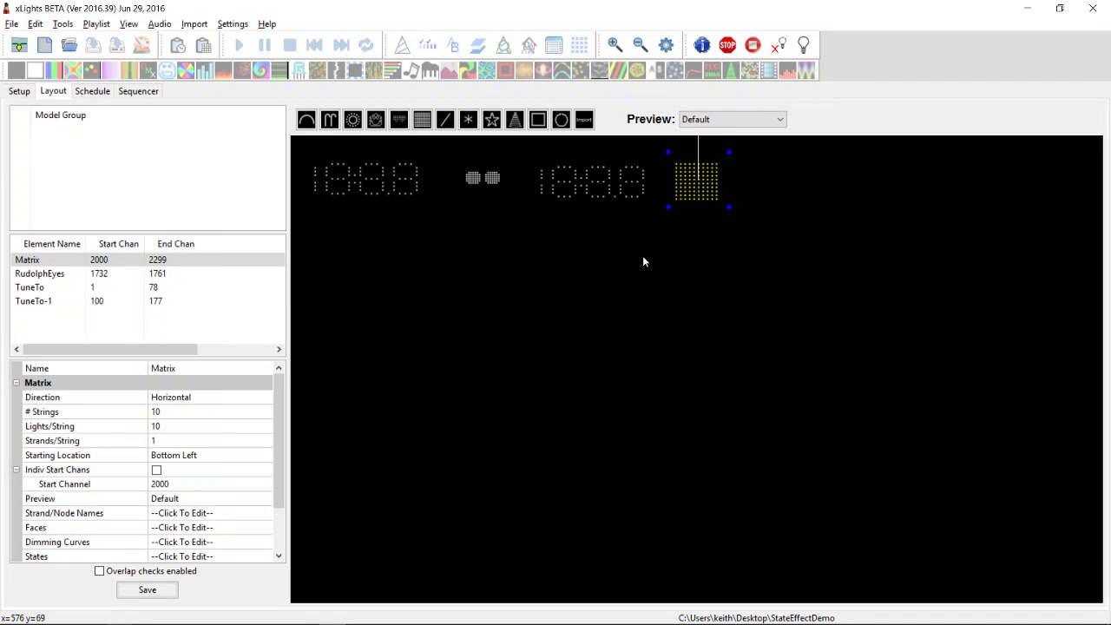
{"action": "left_click", "coordinate": [634, 320]}
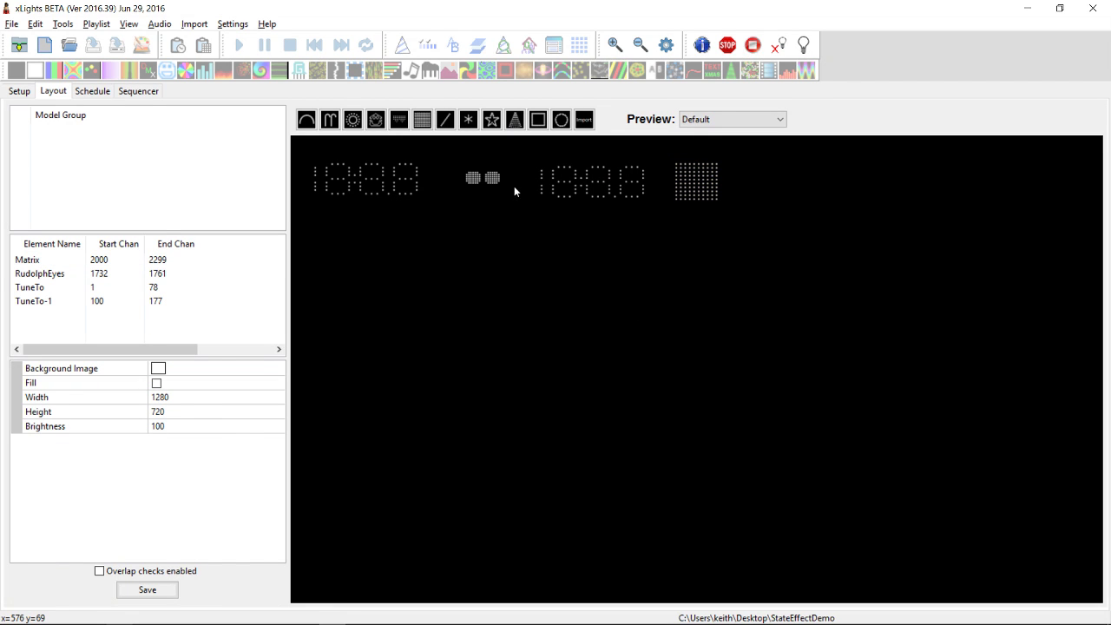
{"action": "left_click", "coordinate": [493, 179]}
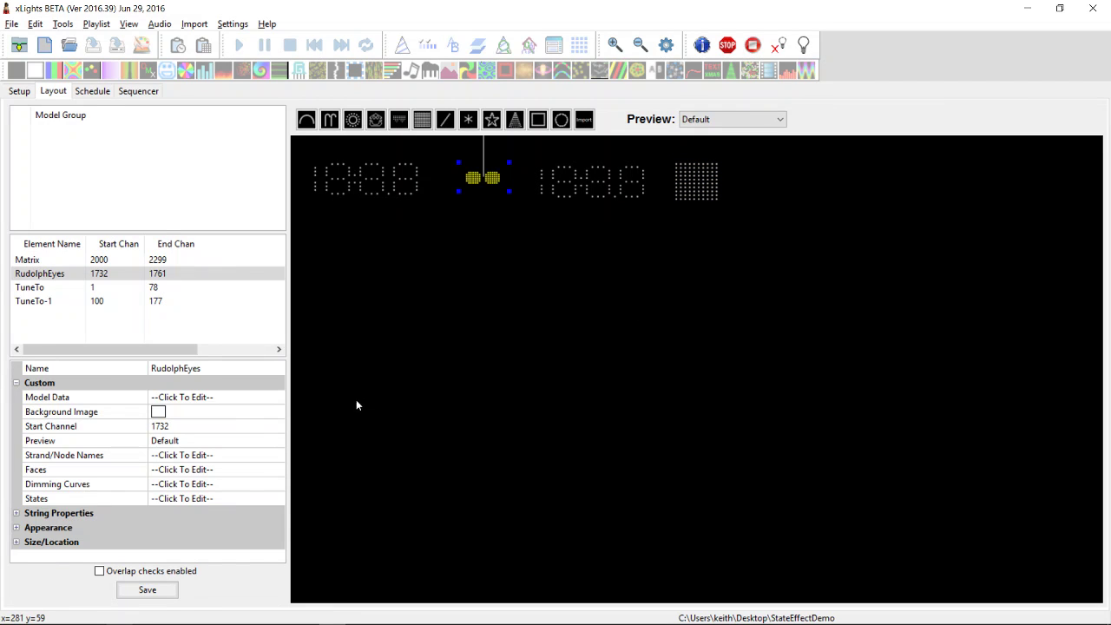
{"action": "left_click", "coordinate": [214, 503]}
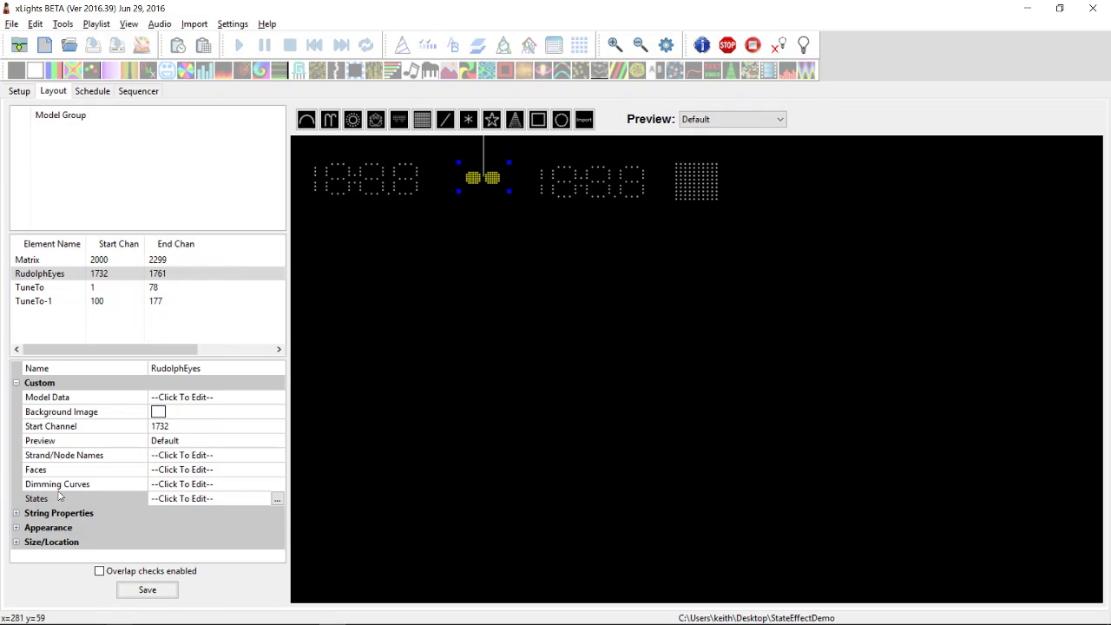
{"action": "left_click", "coordinate": [277, 500]}
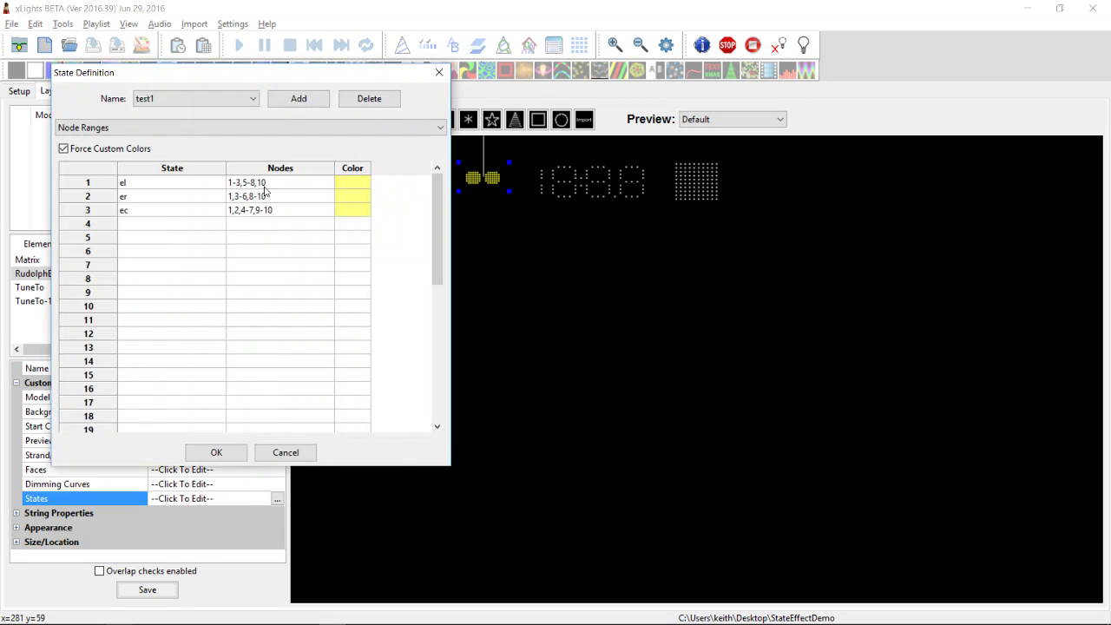
{"action": "left_click", "coordinate": [255, 132]}
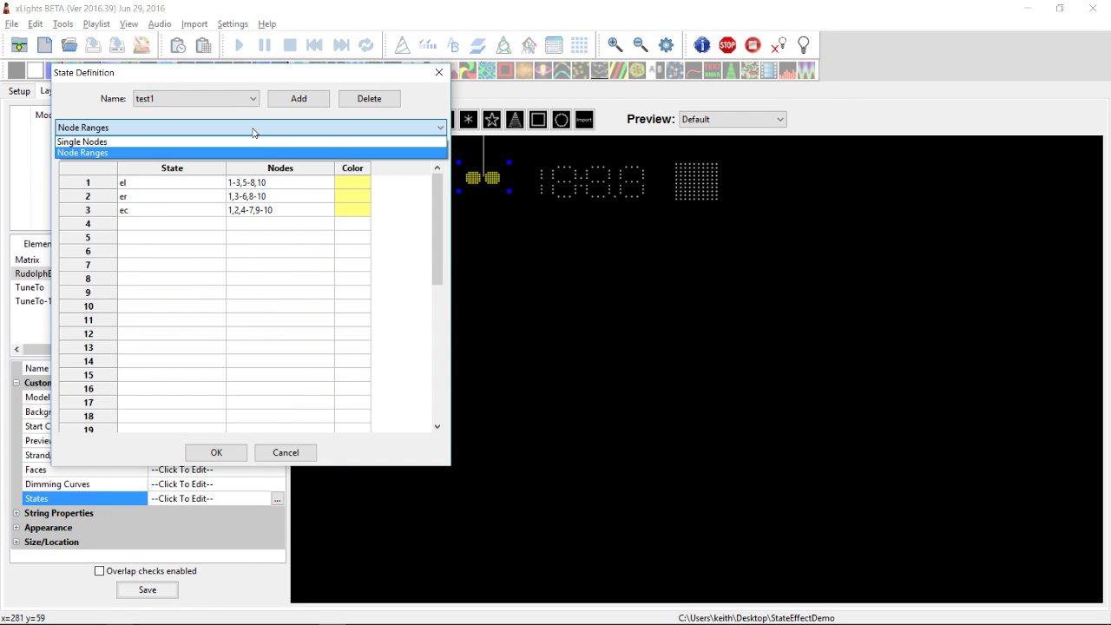
{"action": "left_click", "coordinate": [253, 130]}
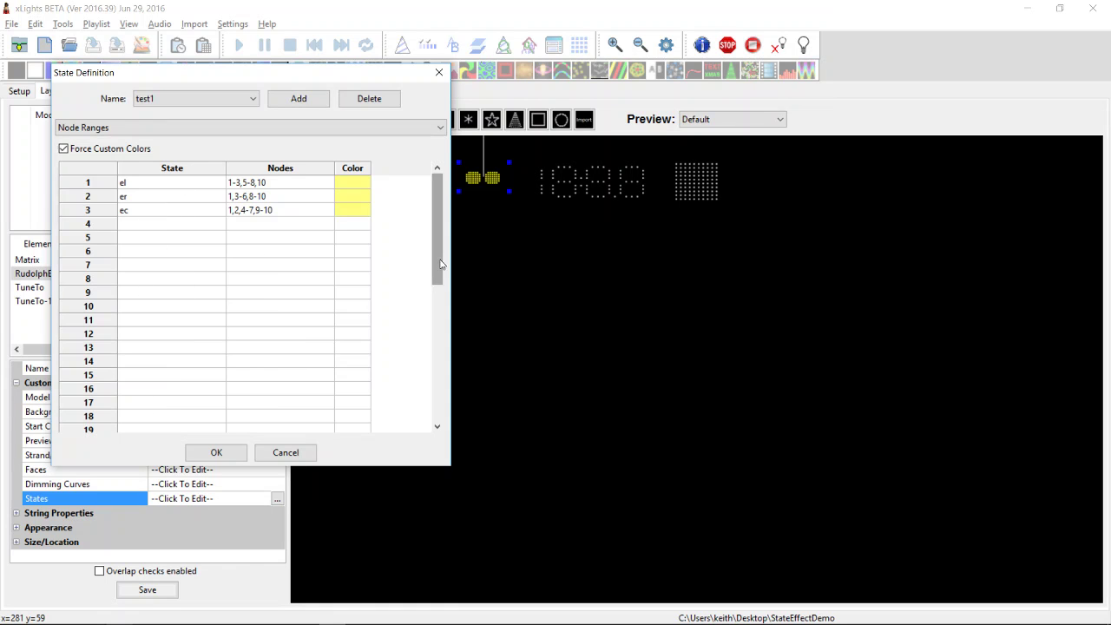
{"action": "mouse_move", "coordinate": [438, 260]}
{"action": "left_mouse_down"}
{"action": "mouse_move", "coordinate": [436, 415]}
{"action": "mouse_move", "coordinate": [441, 248]}
{"action": "left_mouse_up"}
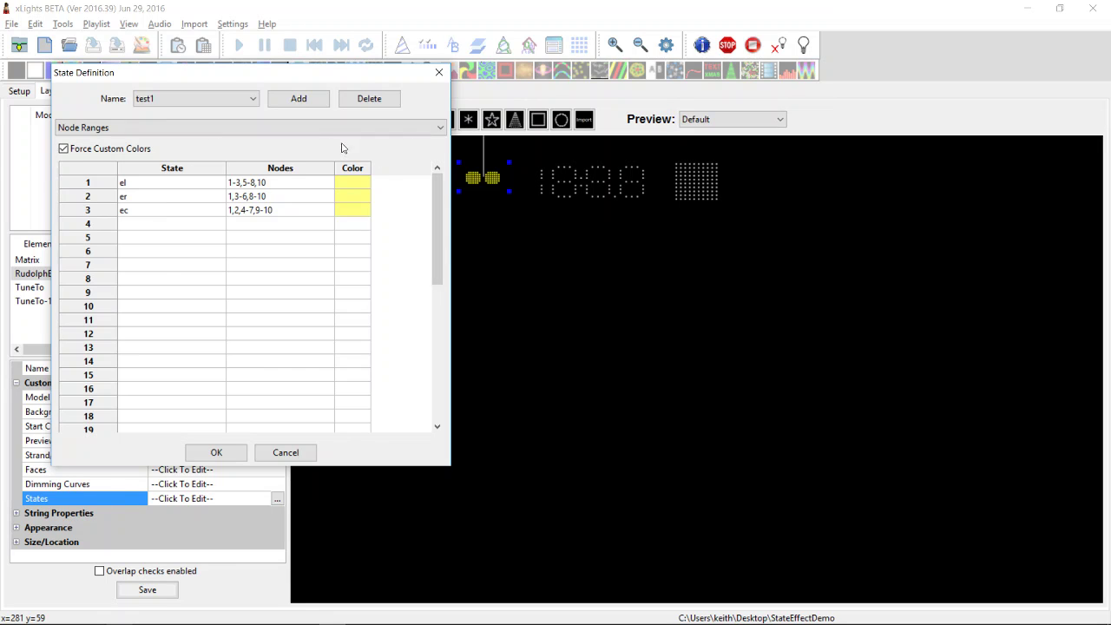
{"action": "left_click", "coordinate": [254, 100]}
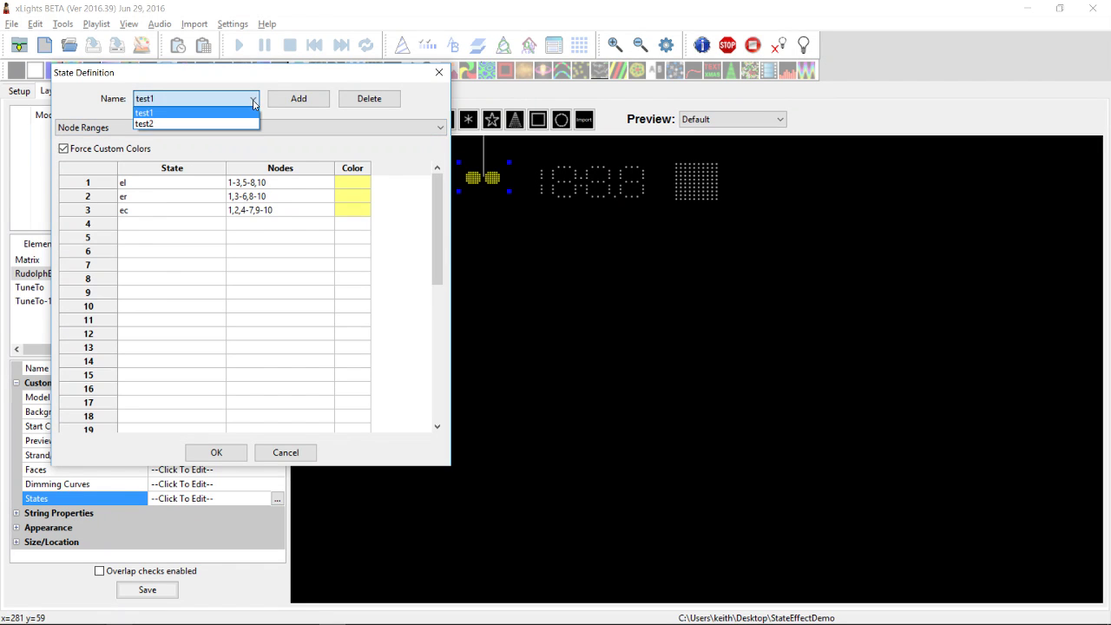
{"action": "left_click", "coordinate": [240, 124]}
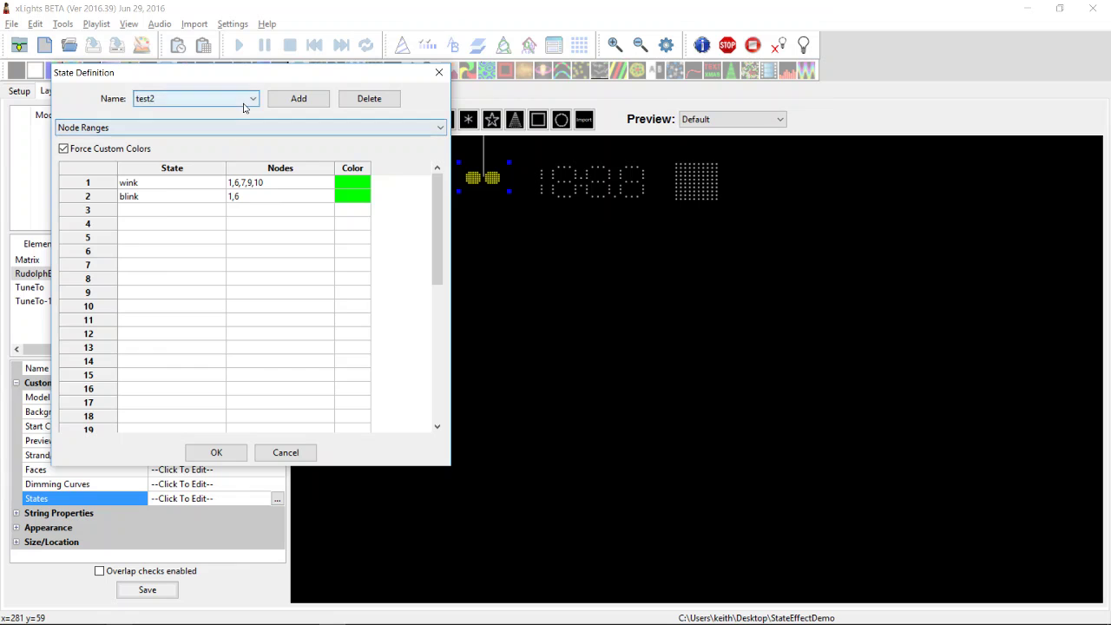
{"action": "left_click", "coordinate": [251, 101]}
{"action": "left_click", "coordinate": [235, 117]}
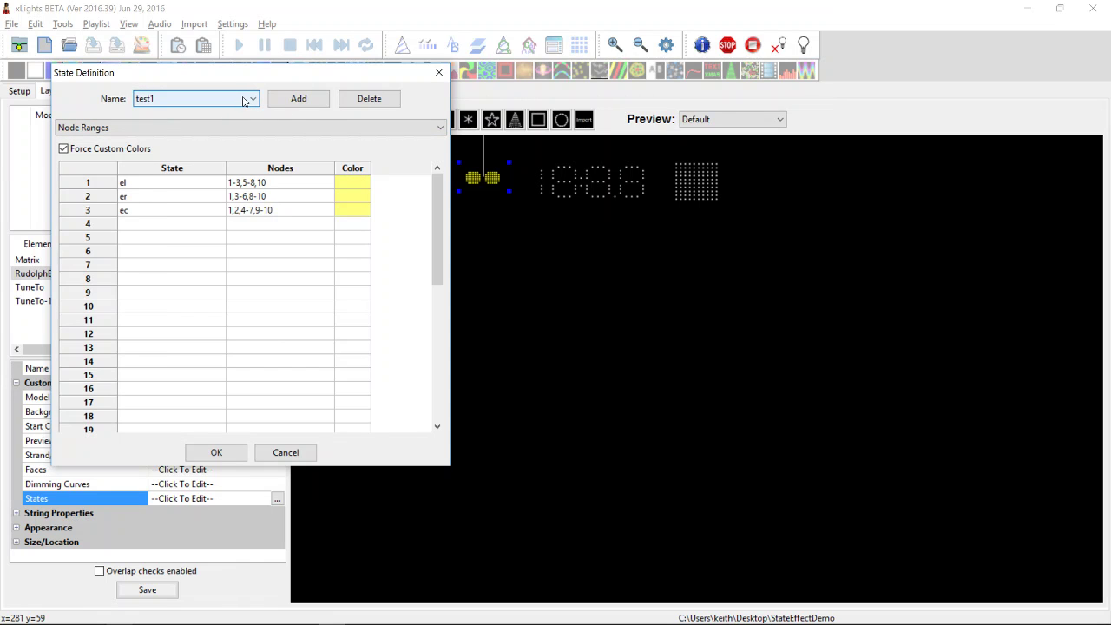
{"action": "left_click", "coordinate": [245, 101]}
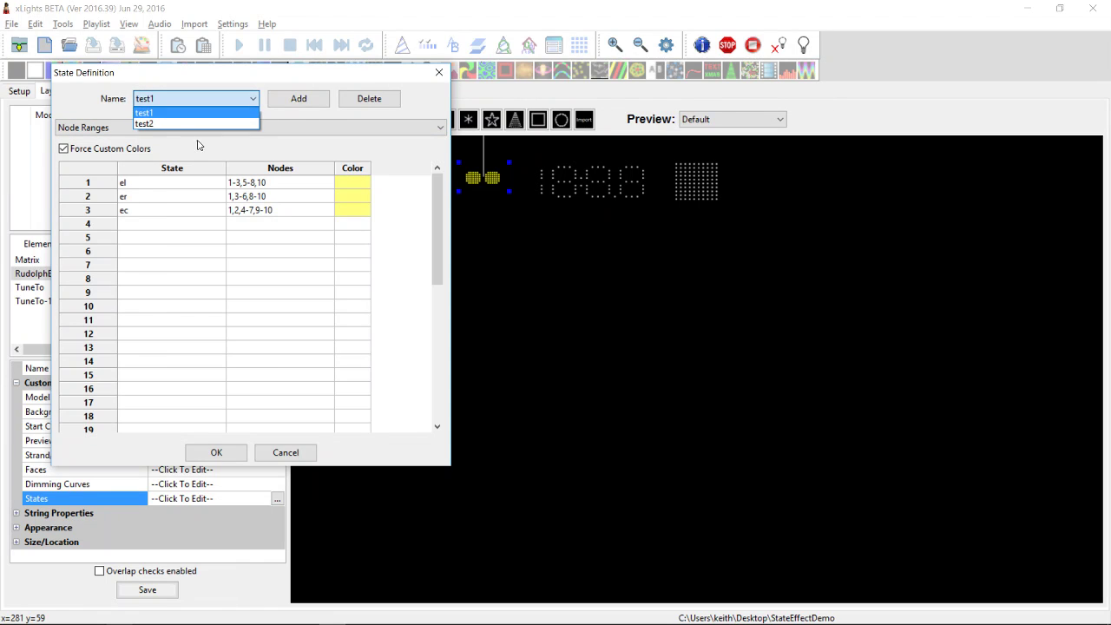
{"action": "left_click", "coordinate": [164, 182]}
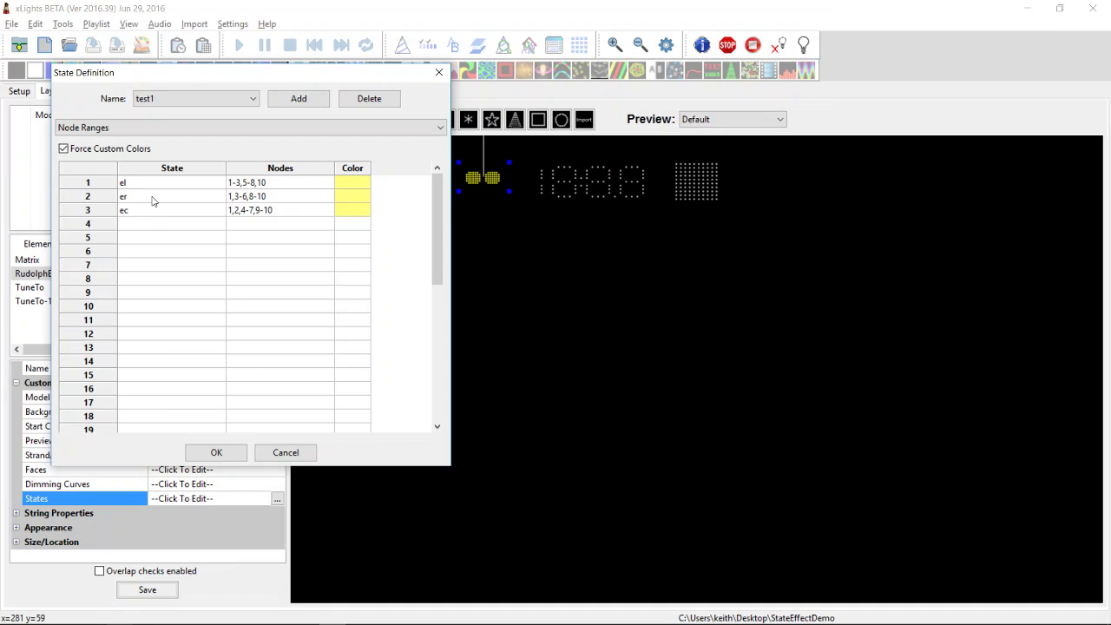
{"action": "left_click", "coordinate": [191, 99]}
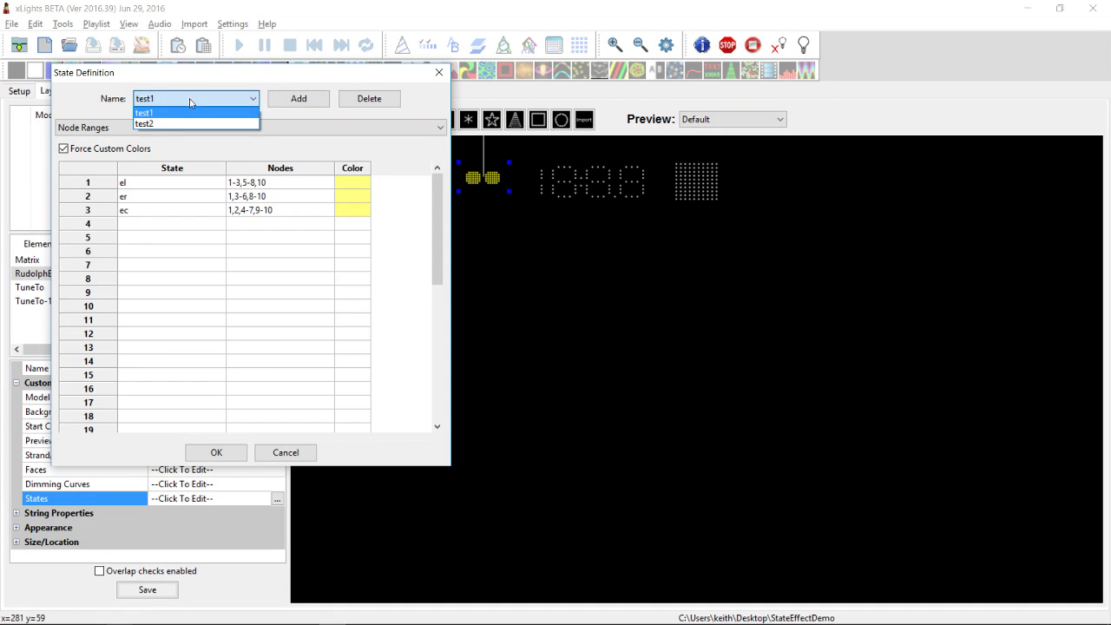
{"action": "left_click", "coordinate": [178, 124]}
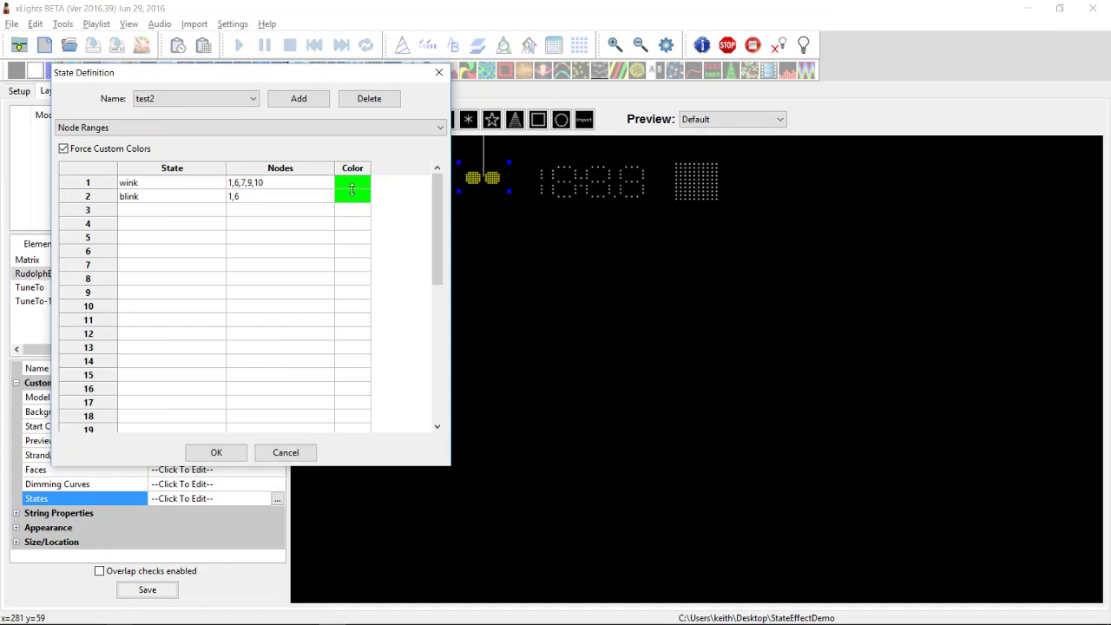
{"action": "left_click", "coordinate": [216, 454]}
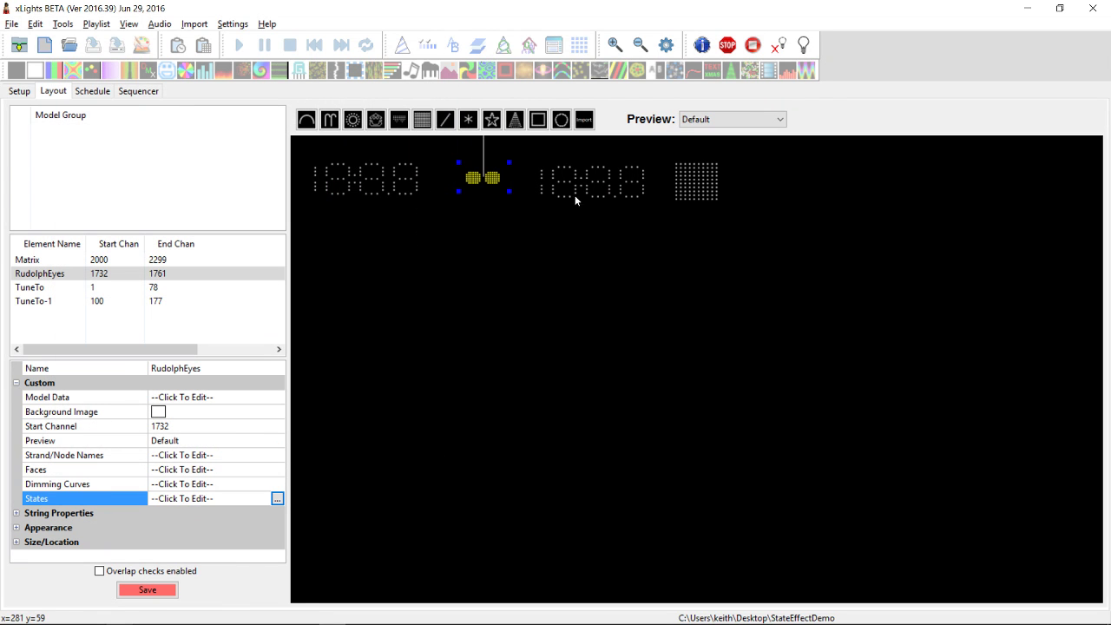
{"action": "left_click", "coordinate": [411, 182]}
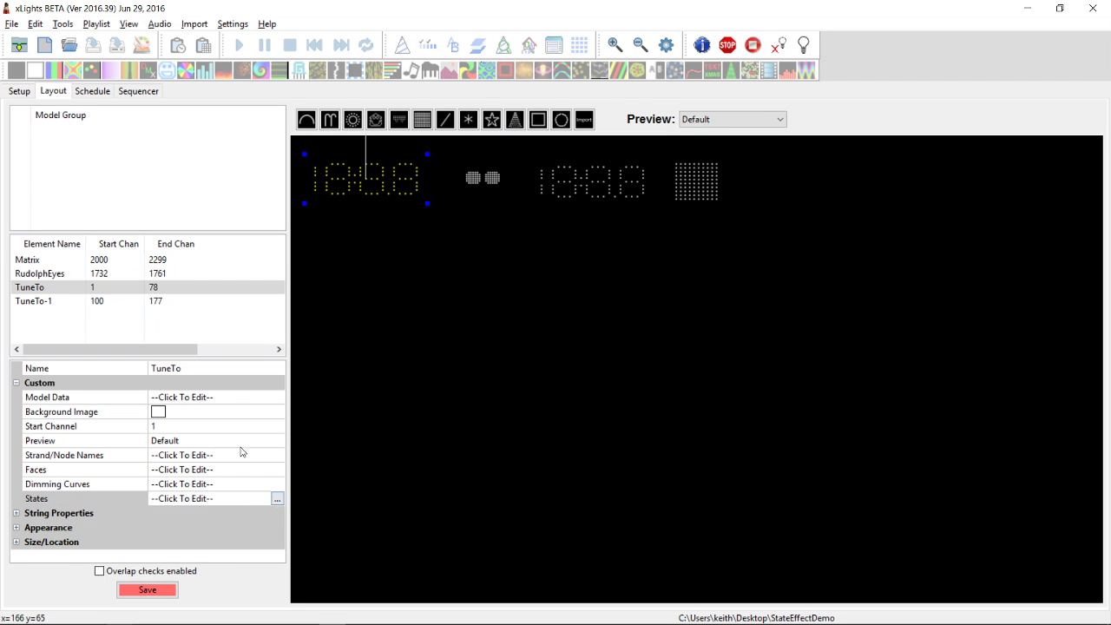
{"action": "left_click", "coordinate": [234, 401]}
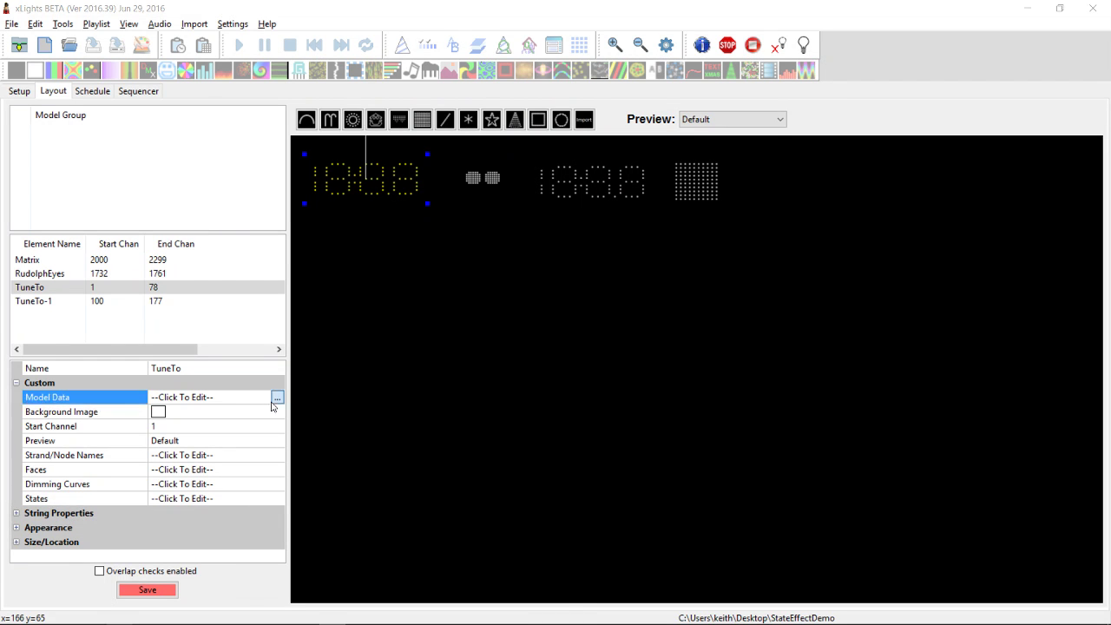
{"action": "left_click", "coordinate": [276, 397]}
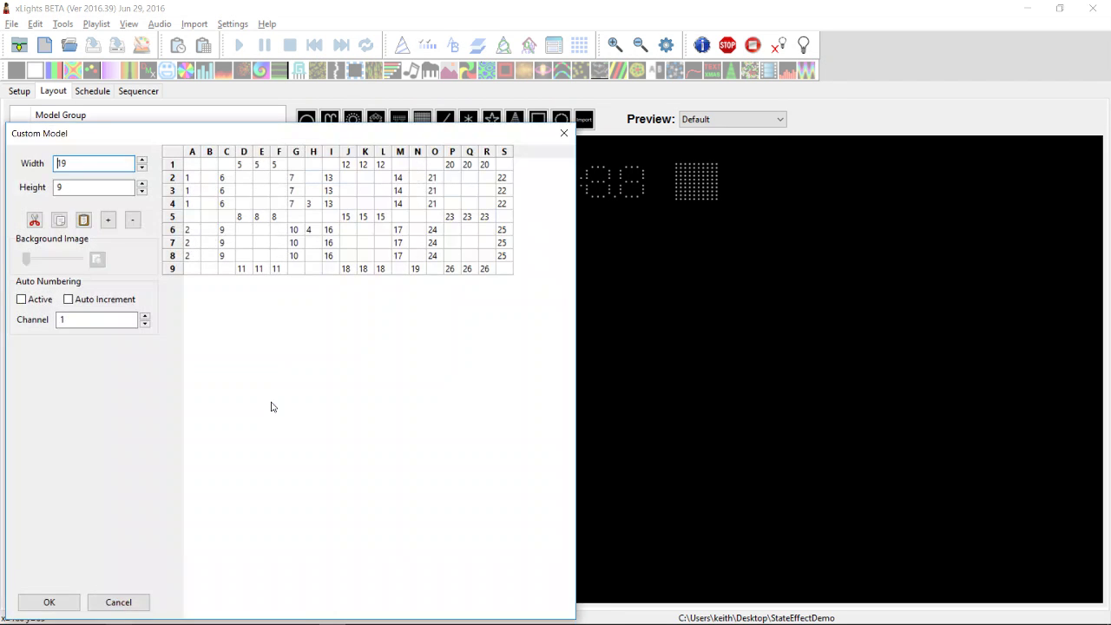
{"action": "left_click", "coordinate": [565, 134]}
{"action": "left_click", "coordinate": [493, 179]}
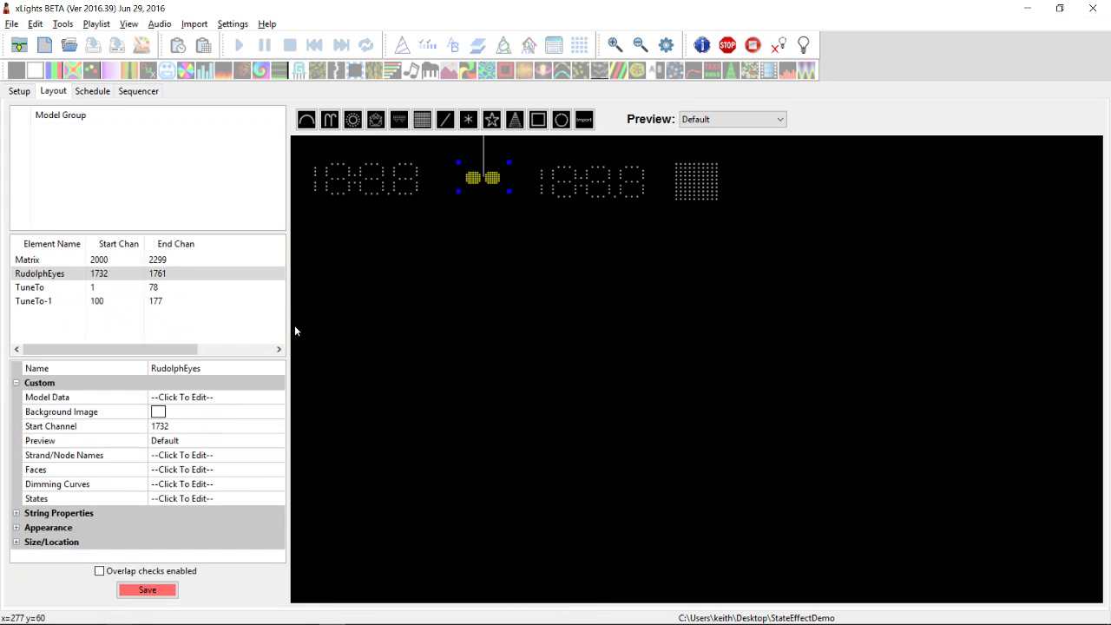
{"action": "left_click", "coordinate": [277, 398]}
{"action": "left_click", "coordinate": [278, 397]}
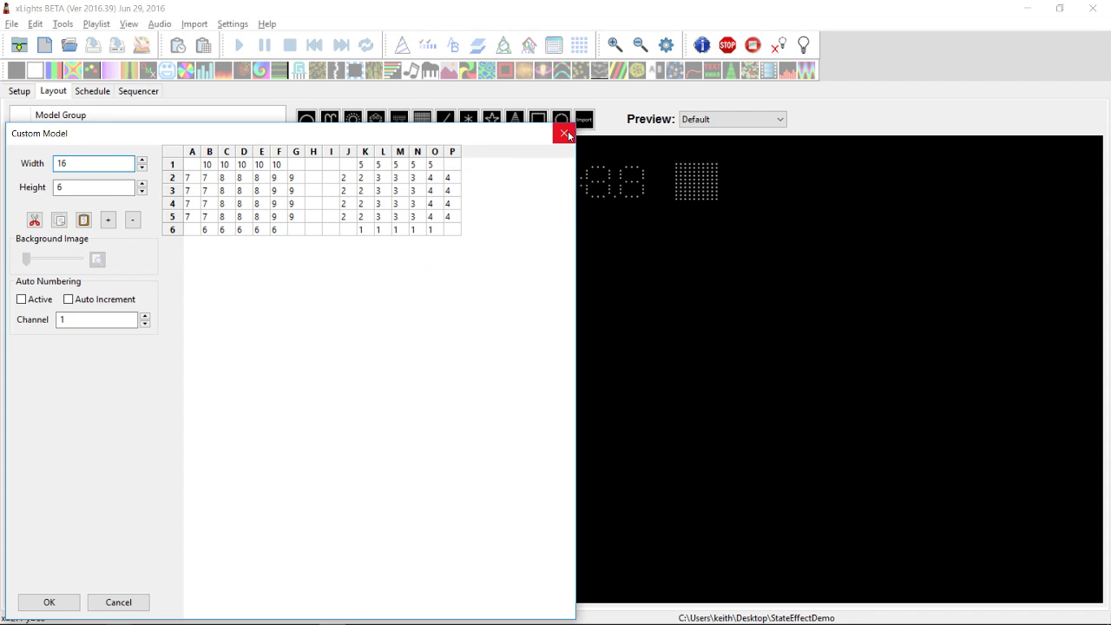
{"action": "left_click", "coordinate": [566, 133]}
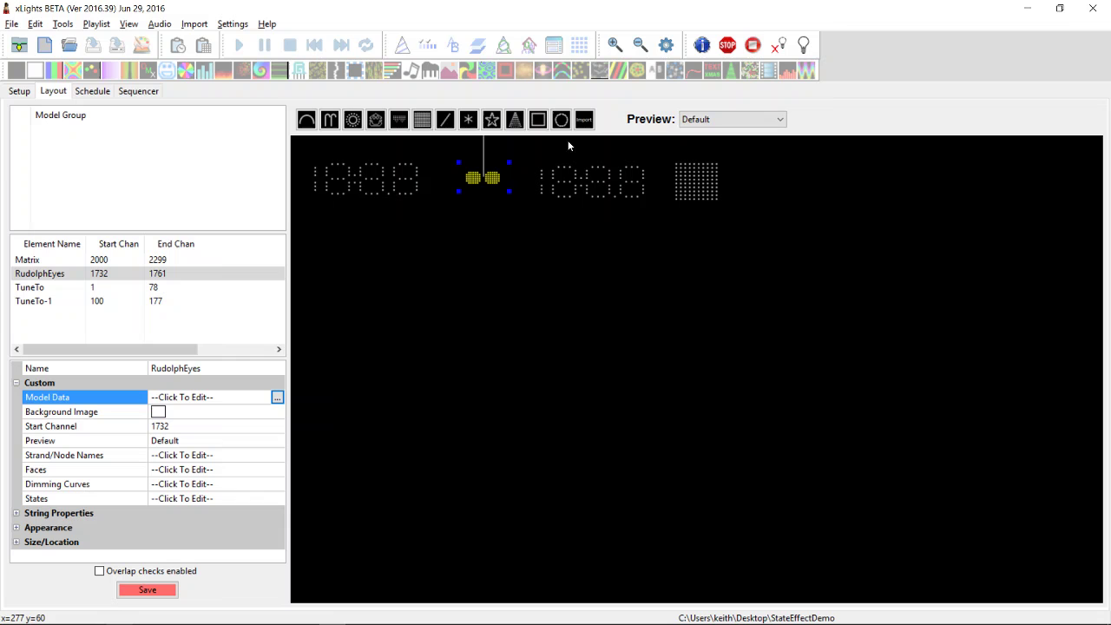
{"action": "left_click", "coordinate": [591, 193]}
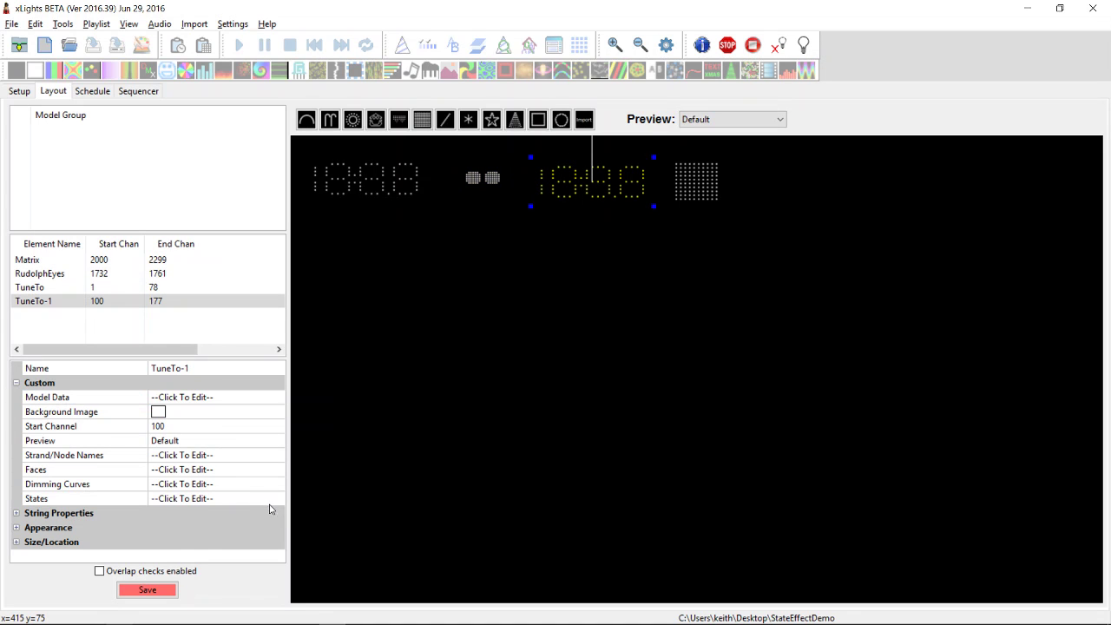
{"action": "left_click", "coordinate": [269, 501]}
{"action": "left_click", "coordinate": [277, 500]}
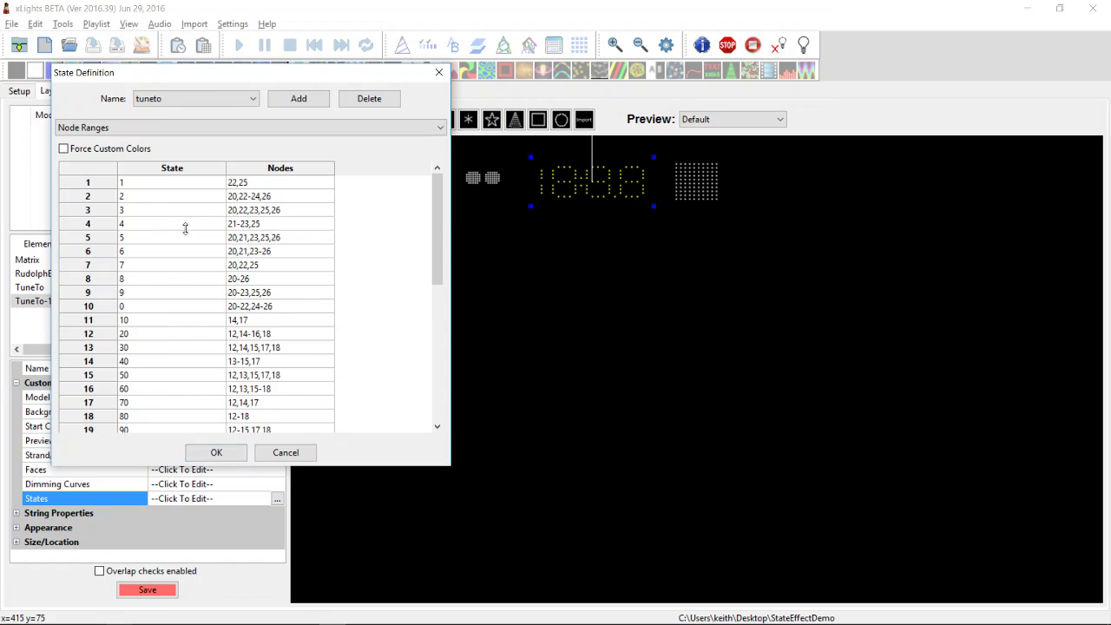
{"action": "left_click", "coordinate": [214, 455]}
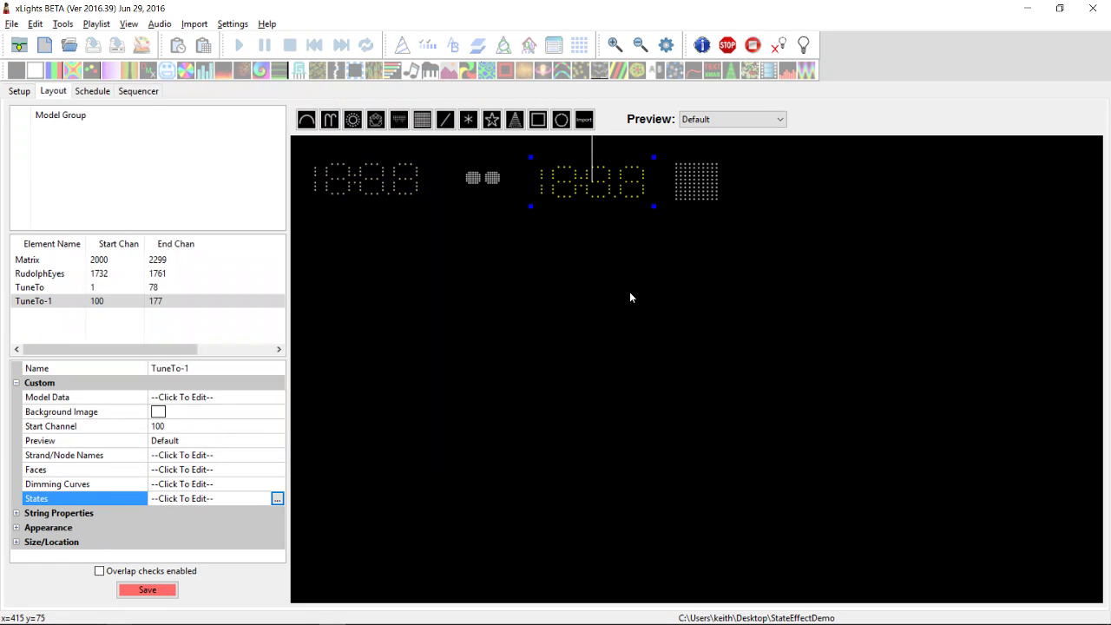
{"action": "left_click", "coordinate": [699, 192]}
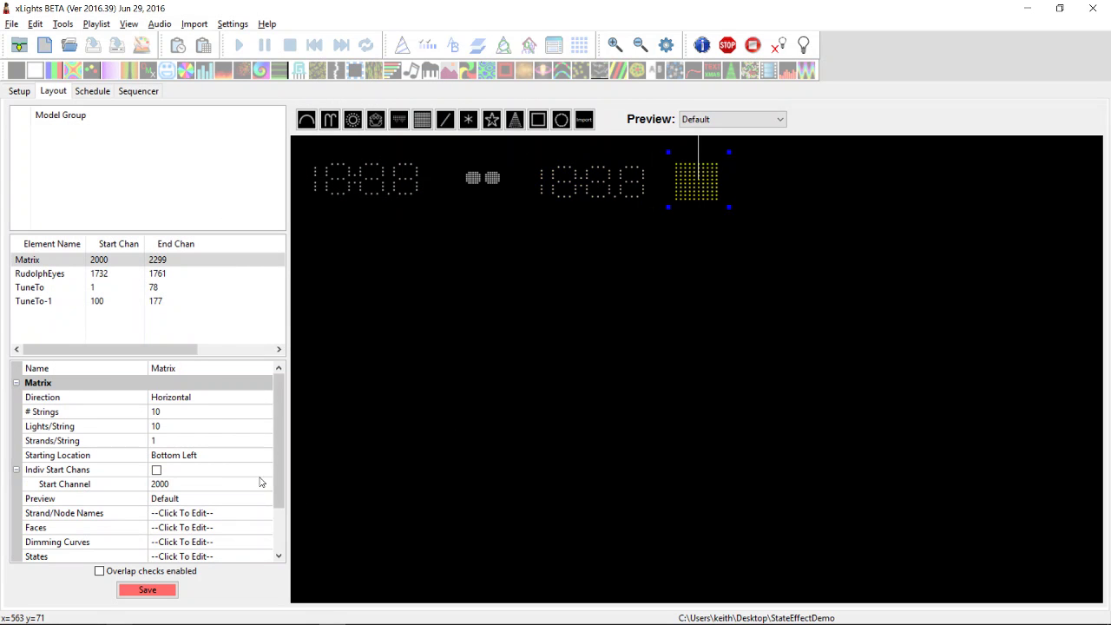
Step: Review Matrix's state1 tl and br node ranges, then start a new sequence
{"action": "left_click", "coordinate": [269, 562]}
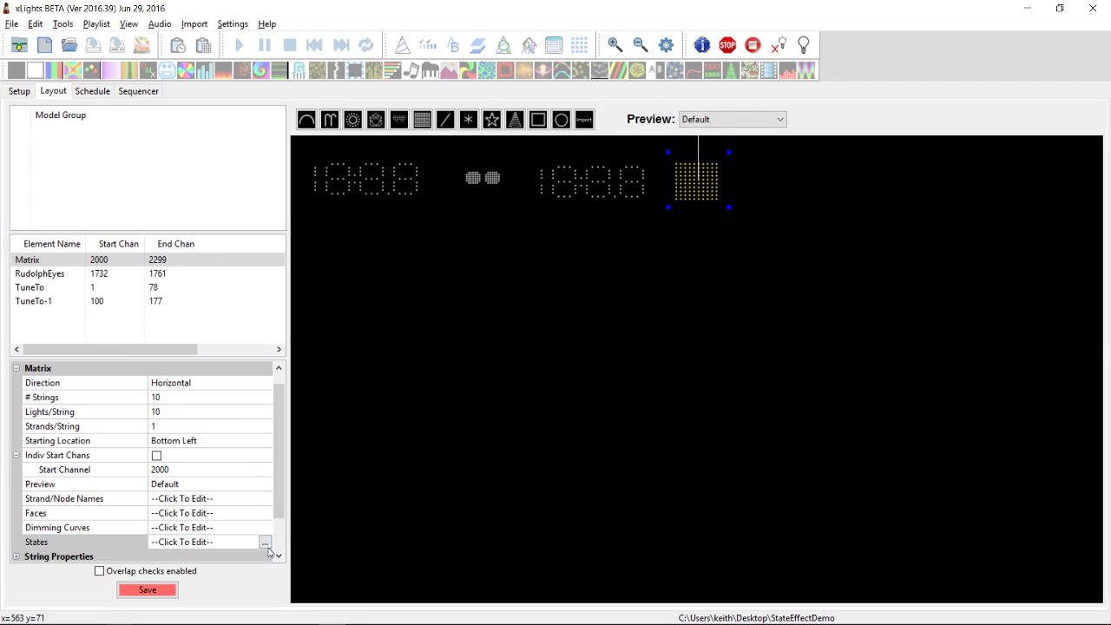
{"action": "left_click", "coordinate": [264, 543]}
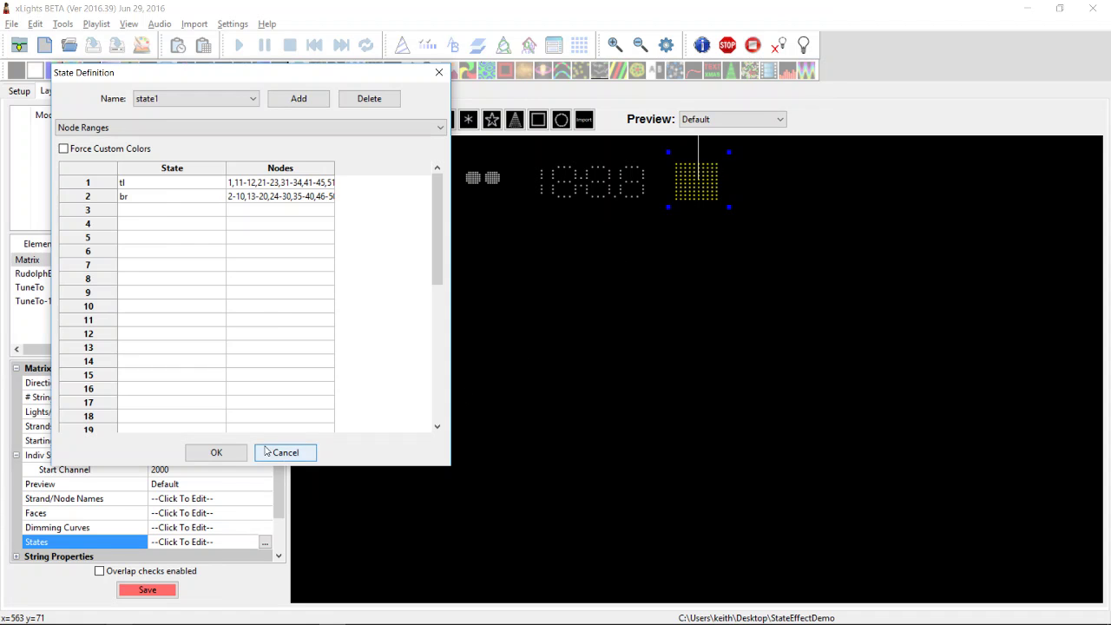
{"action": "left_click", "coordinate": [217, 453]}
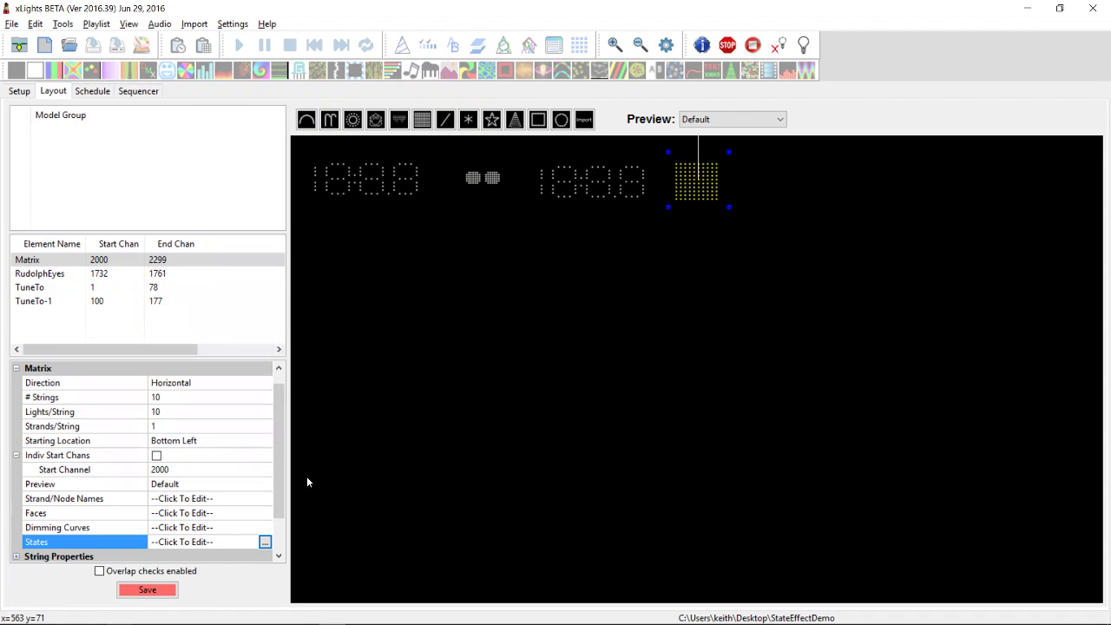
{"action": "left_click", "coordinate": [401, 520]}
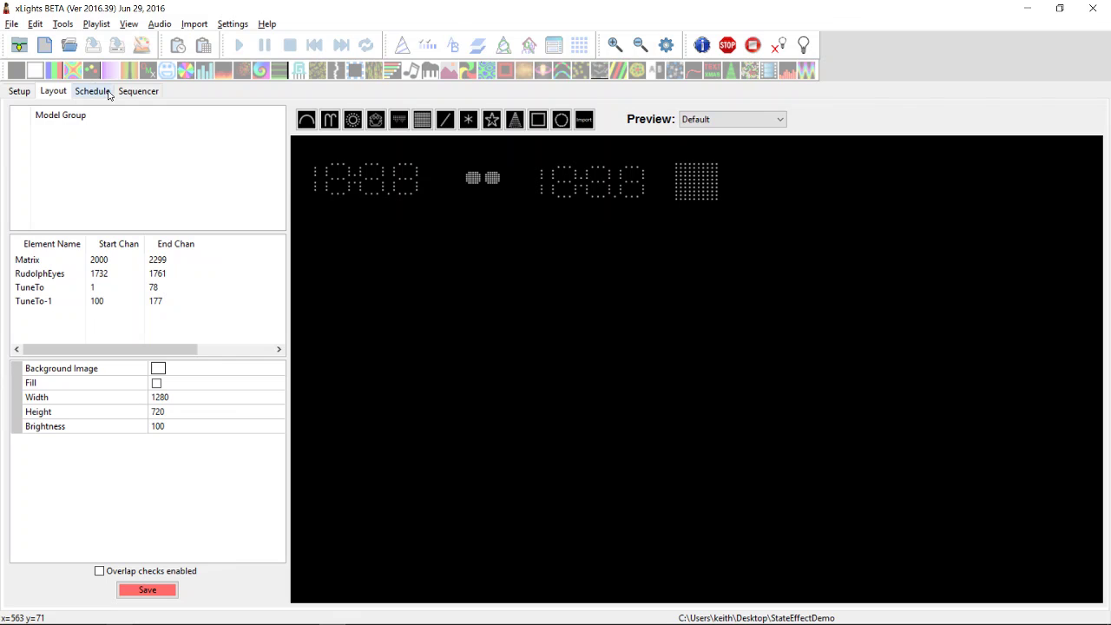
{"action": "left_click", "coordinate": [47, 47]}
Step: Finish the wizard as an Animation, then open demo.xml, discarding the blank sequence
{"action": "left_click", "coordinate": [267, 252]}
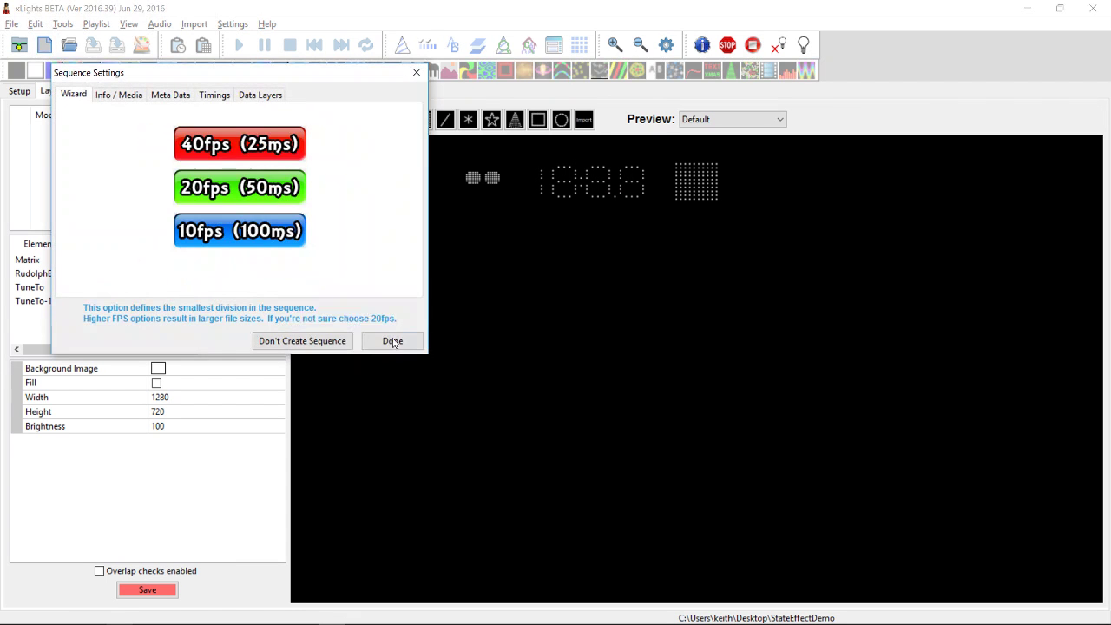
{"action": "left_click", "coordinate": [394, 340]}
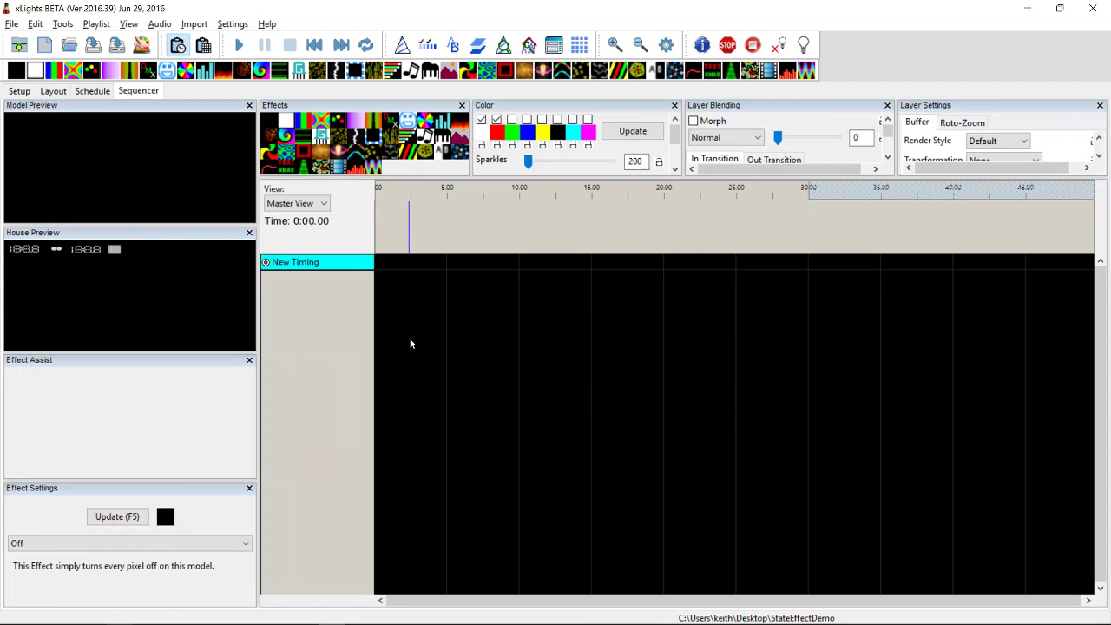
{"action": "left_click", "coordinate": [69, 45]}
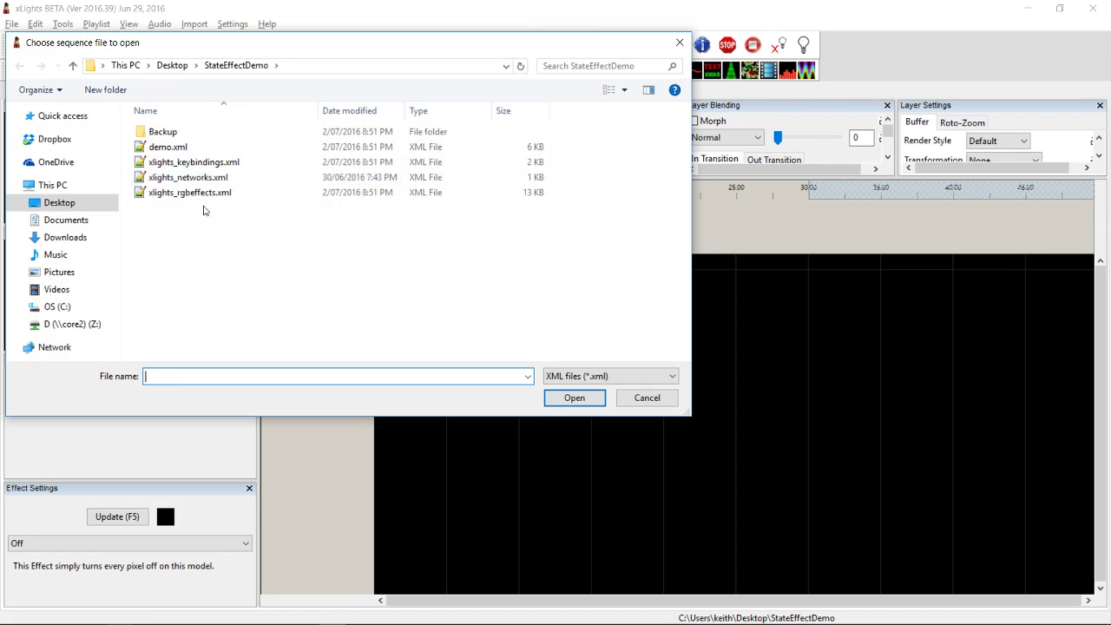
{"action": "double_click", "coordinate": [178, 149]}
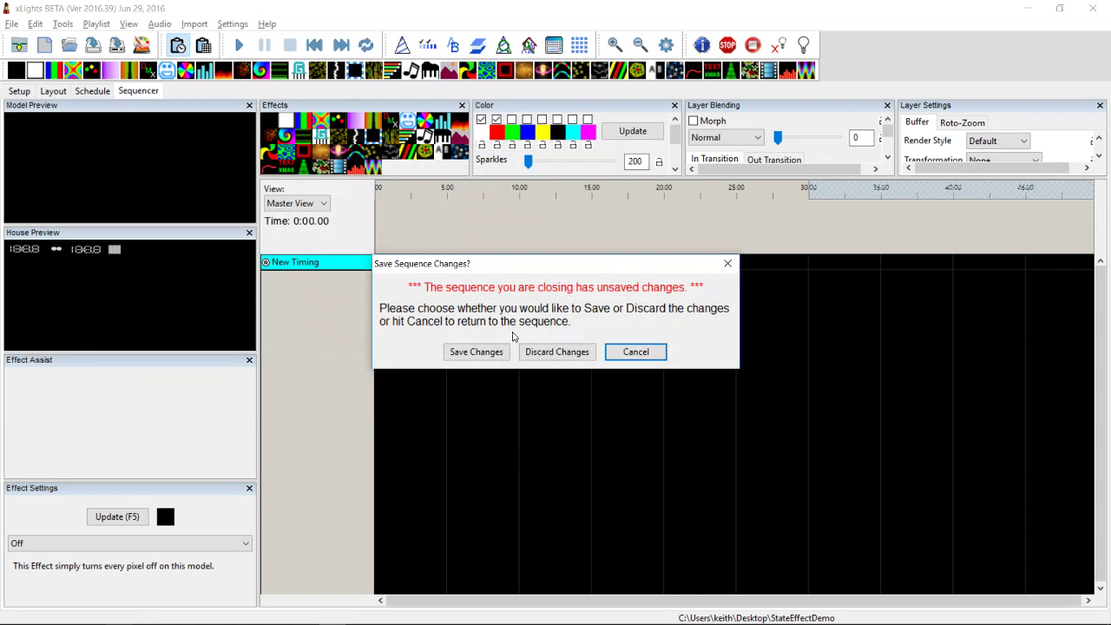
{"action": "left_click", "coordinate": [534, 350]}
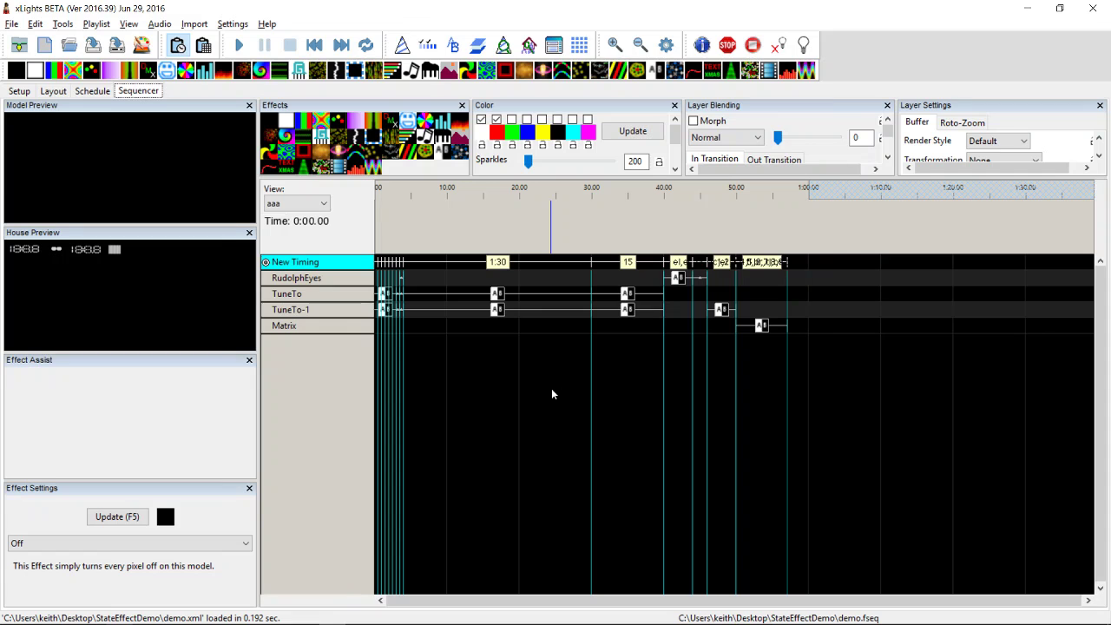
Step: Select the RudolphEyes State effect and close the House Preview pane
{"action": "scroll", "coordinate": [552, 389], "scroll_direction": "up", "scroll_amount": 4}
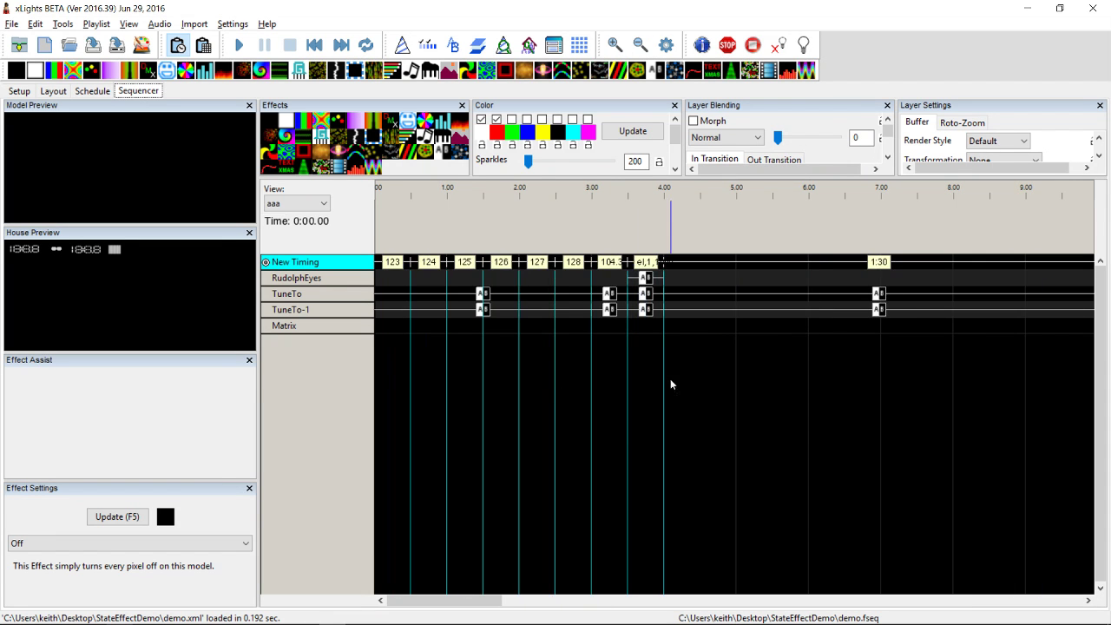
{"action": "left_click", "coordinate": [647, 282]}
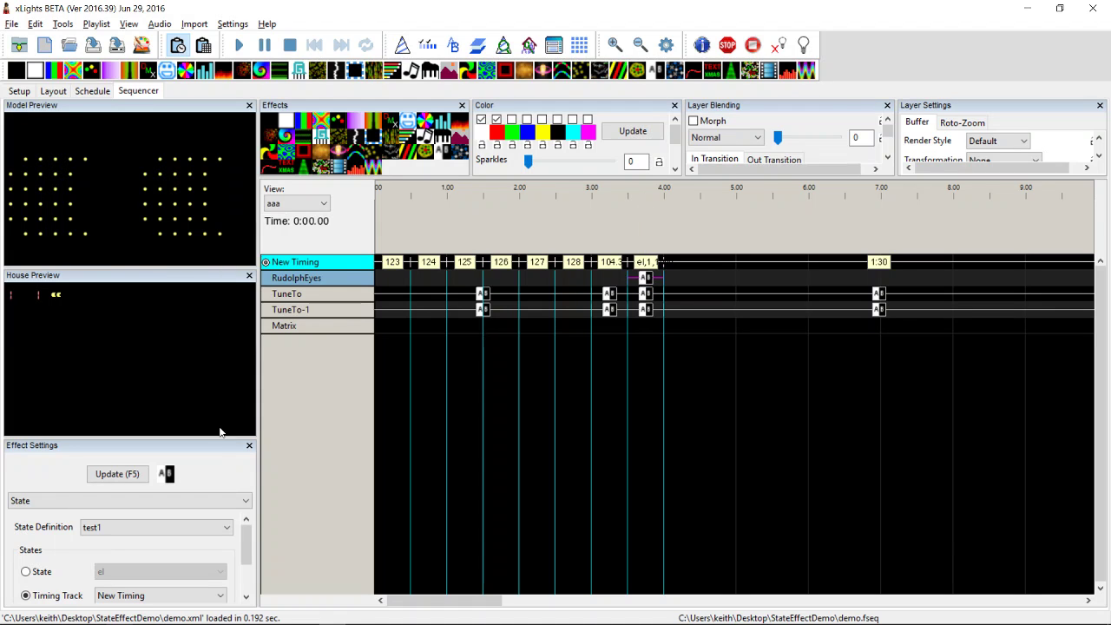
{"action": "left_click", "coordinate": [249, 275]}
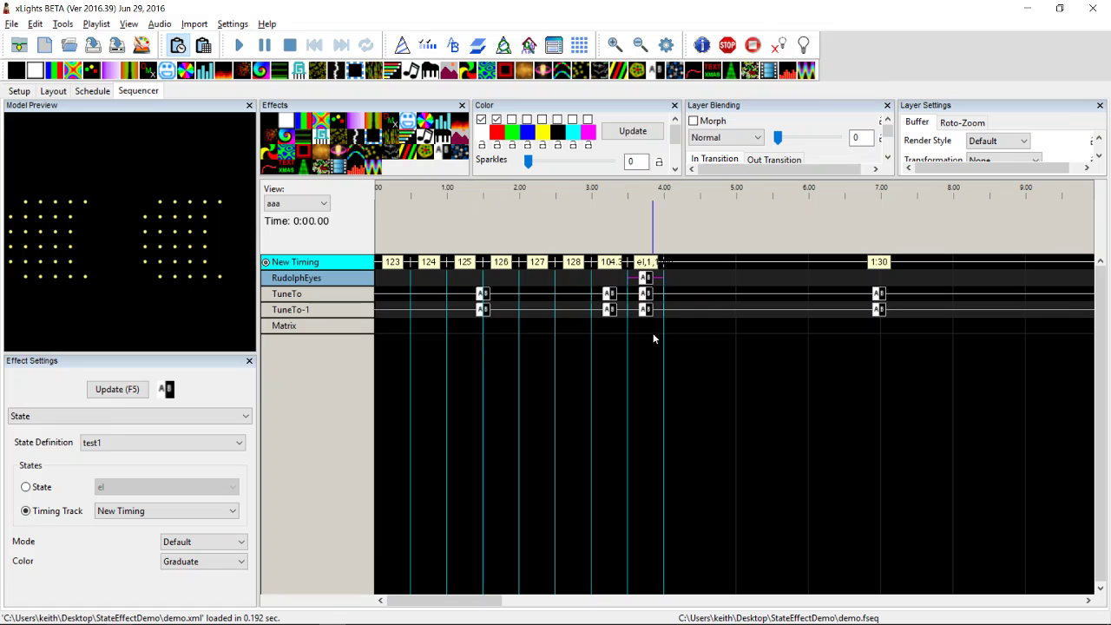
Step: Zoom into the timeline around the RudolphEyes effect and scroll through its timing labels
{"action": "left_click", "coordinate": [646, 242]}
{"action": "left_click", "coordinate": [616, 50]}
{"action": "left_click", "coordinate": [616, 50]}
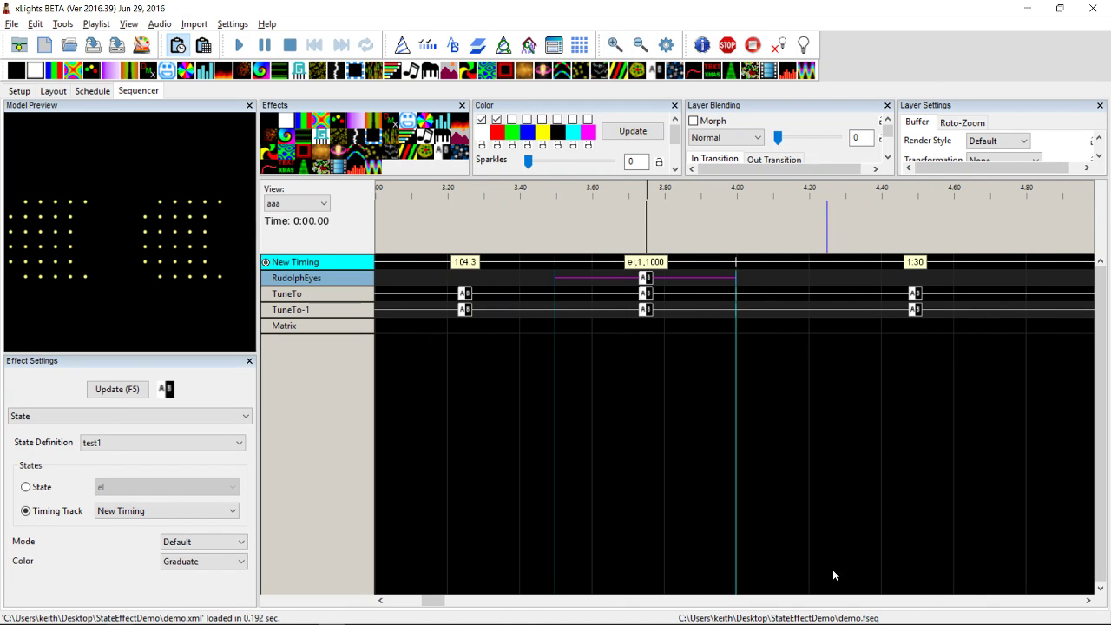
{"action": "left_click", "coordinate": [795, 599]}
{"action": "left_click", "coordinate": [806, 599]}
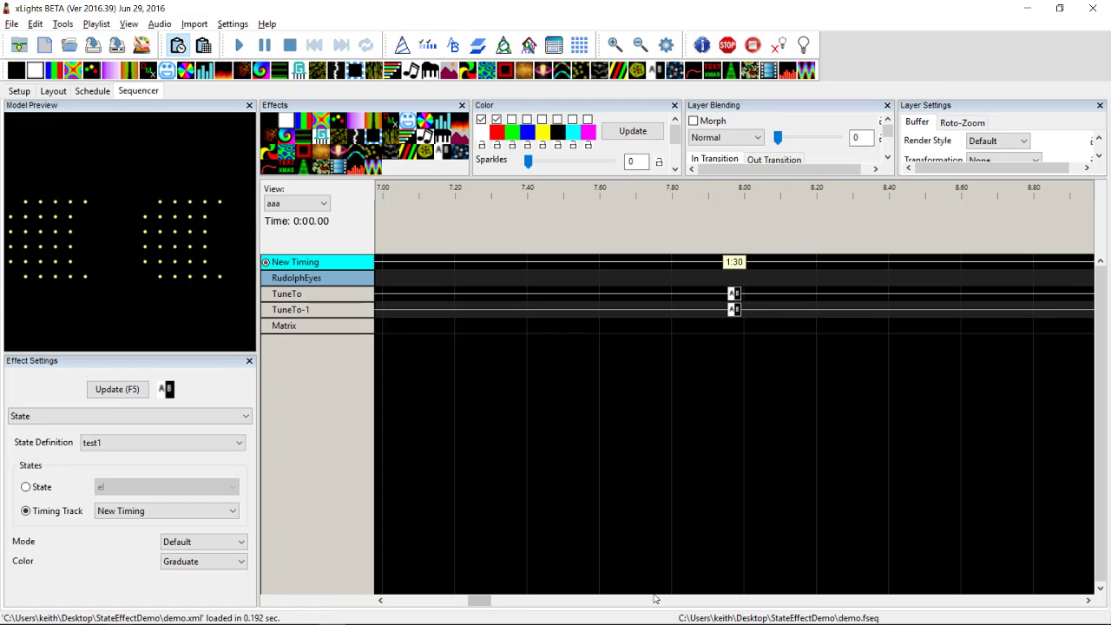
{"action": "left_click_drag", "start_coordinate": [479, 600], "coordinate": [862, 597]}
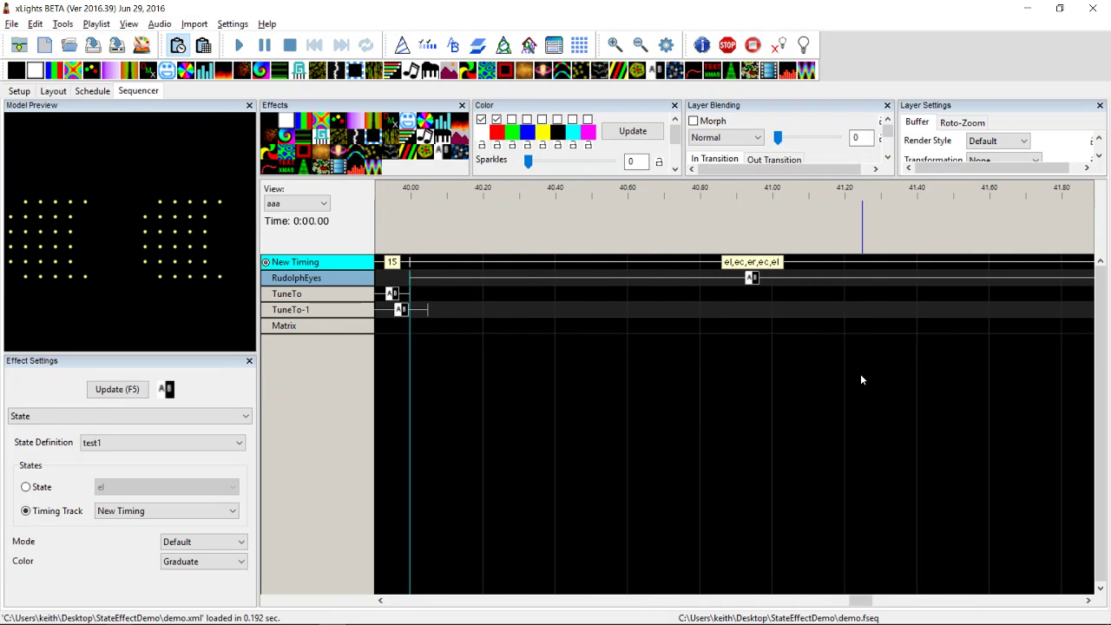
Step: Inspect the RudolphEyes effect near 41 s, then select the blink/wink effect near 44 s
{"action": "left_click", "coordinate": [752, 280]}
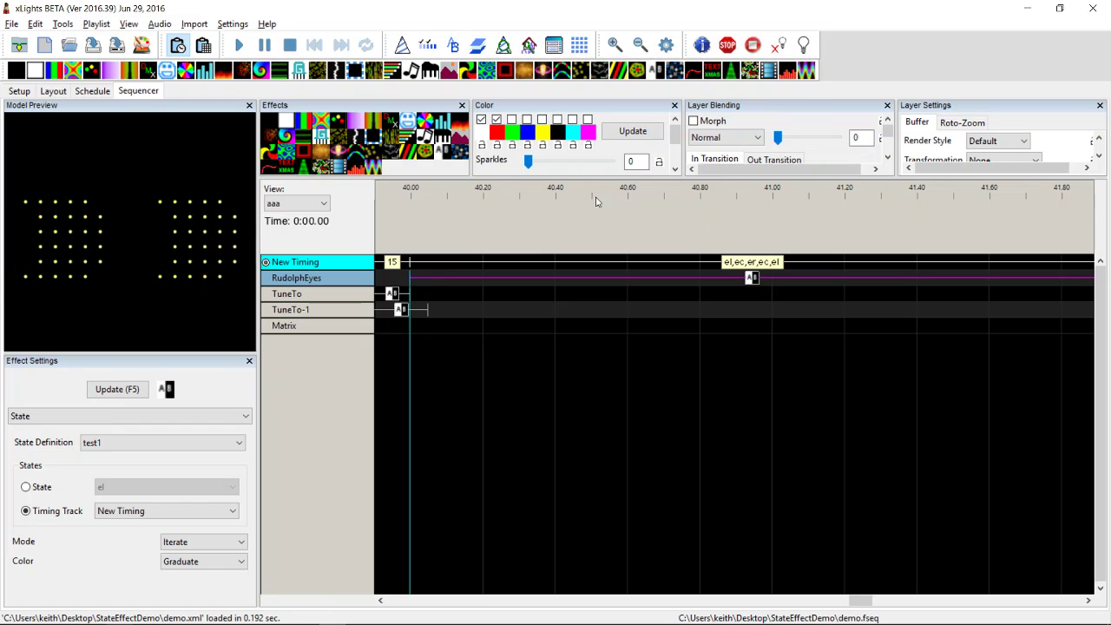
{"action": "left_click", "coordinate": [644, 47]}
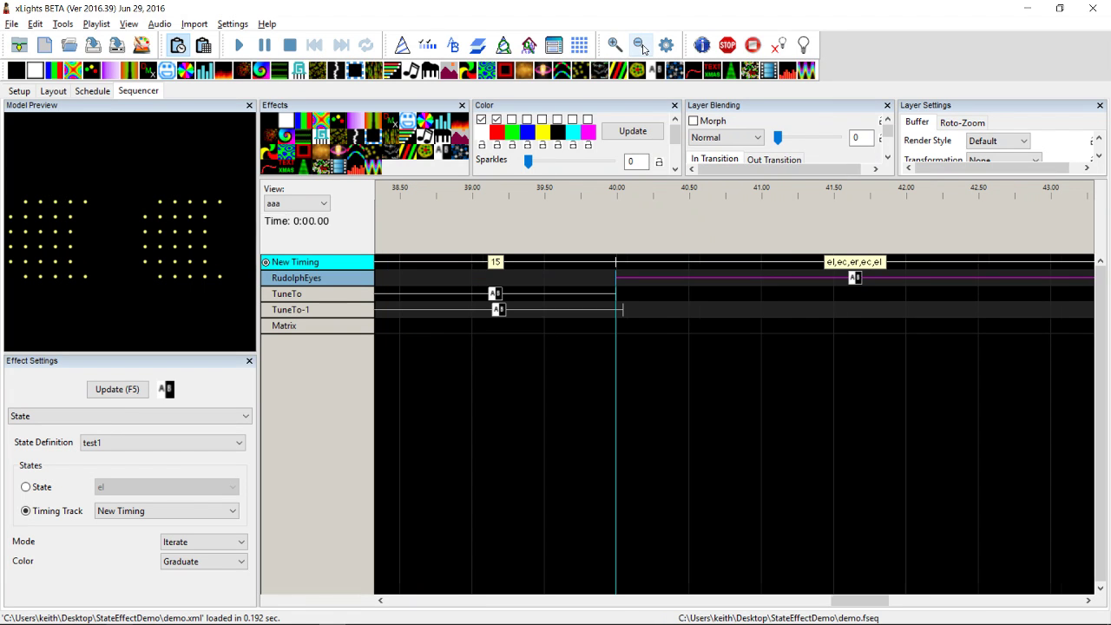
{"action": "left_click", "coordinate": [644, 47]}
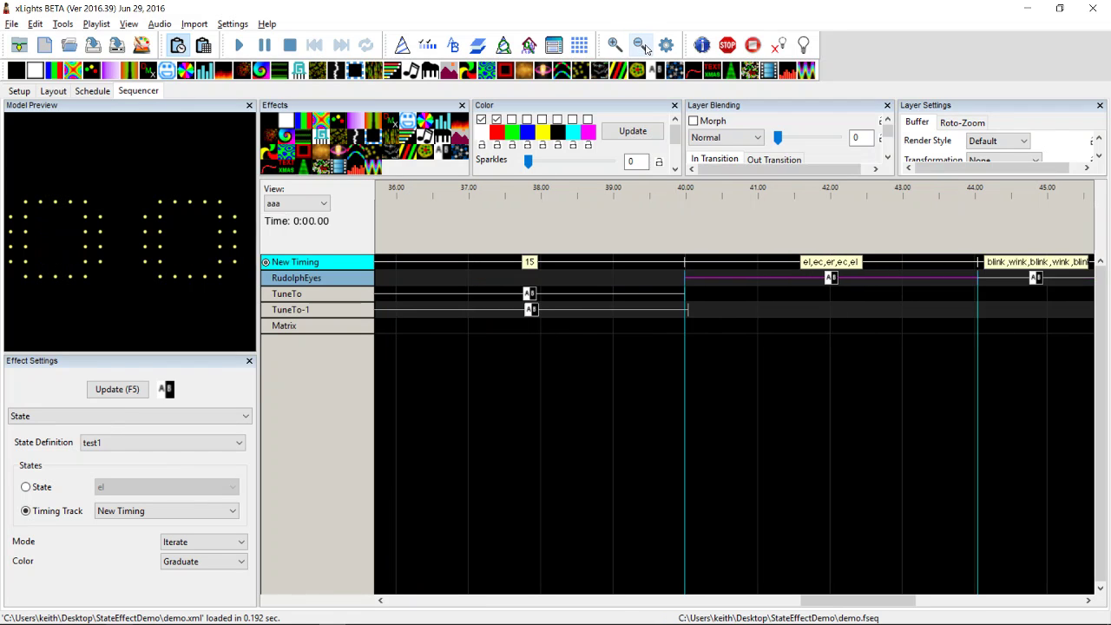
{"action": "left_click", "coordinate": [1037, 278]}
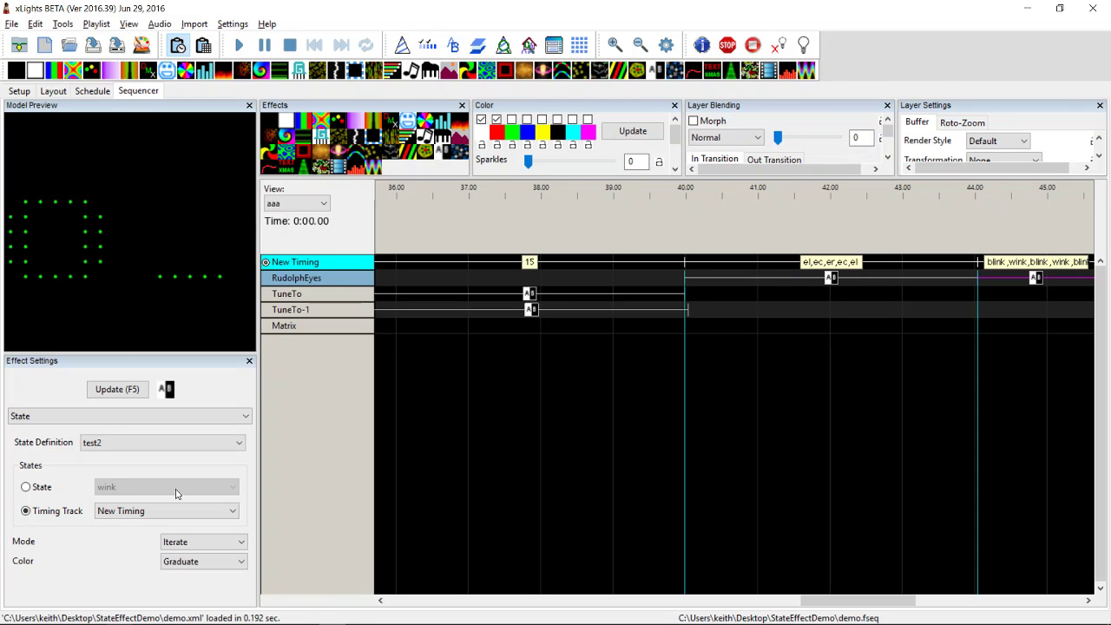
Step: Change the effect's fixed state from wink to blink and return it to Timing Track mode
{"action": "left_click", "coordinate": [42, 489]}
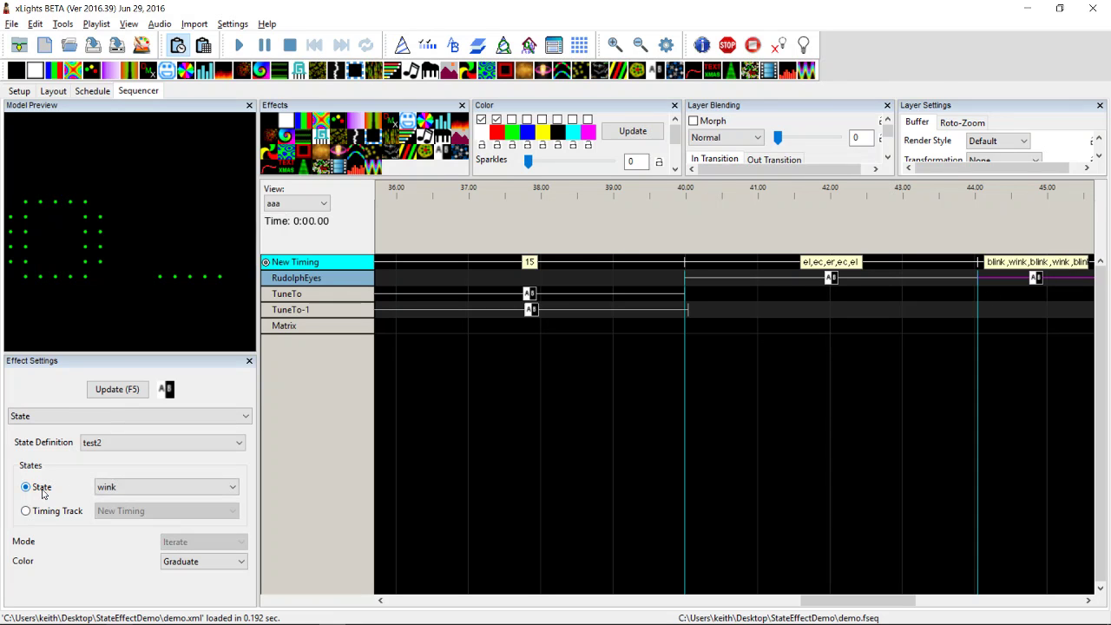
{"action": "left_click", "coordinate": [124, 489]}
{"action": "left_click", "coordinate": [113, 512]}
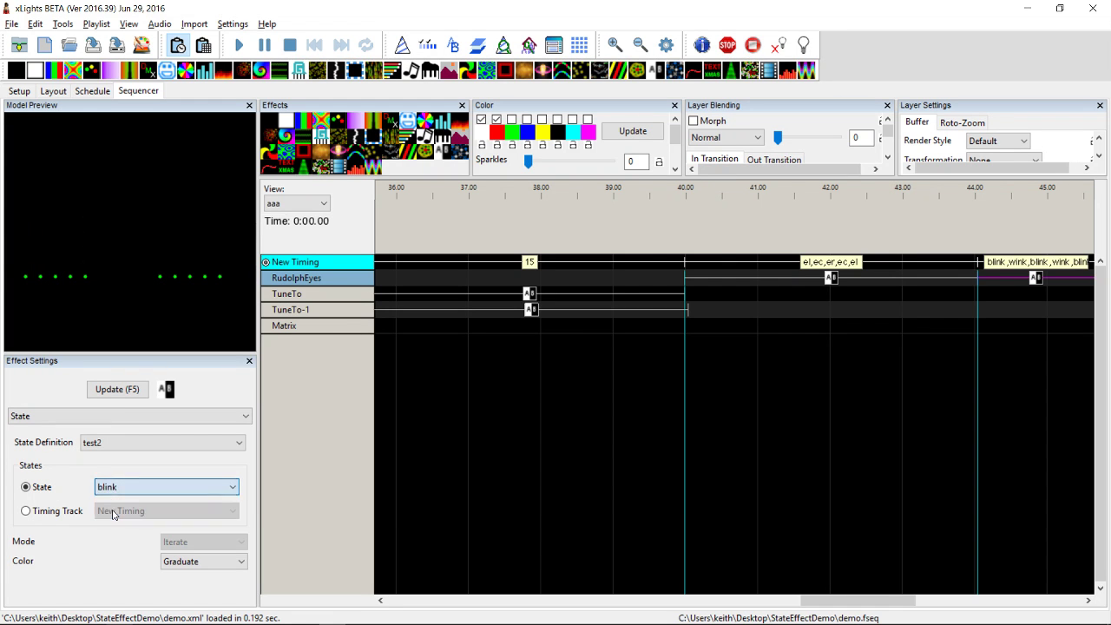
{"action": "left_click", "coordinate": [31, 515]}
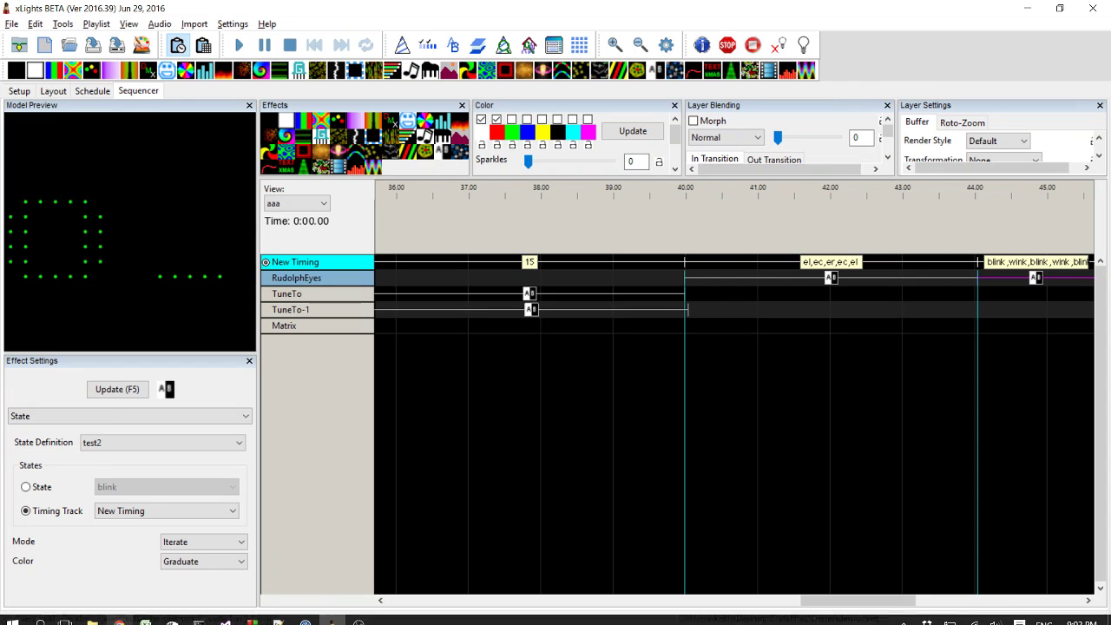
{"action": "left_click_drag", "start_coordinate": [845, 601], "coordinate": [439, 601]}
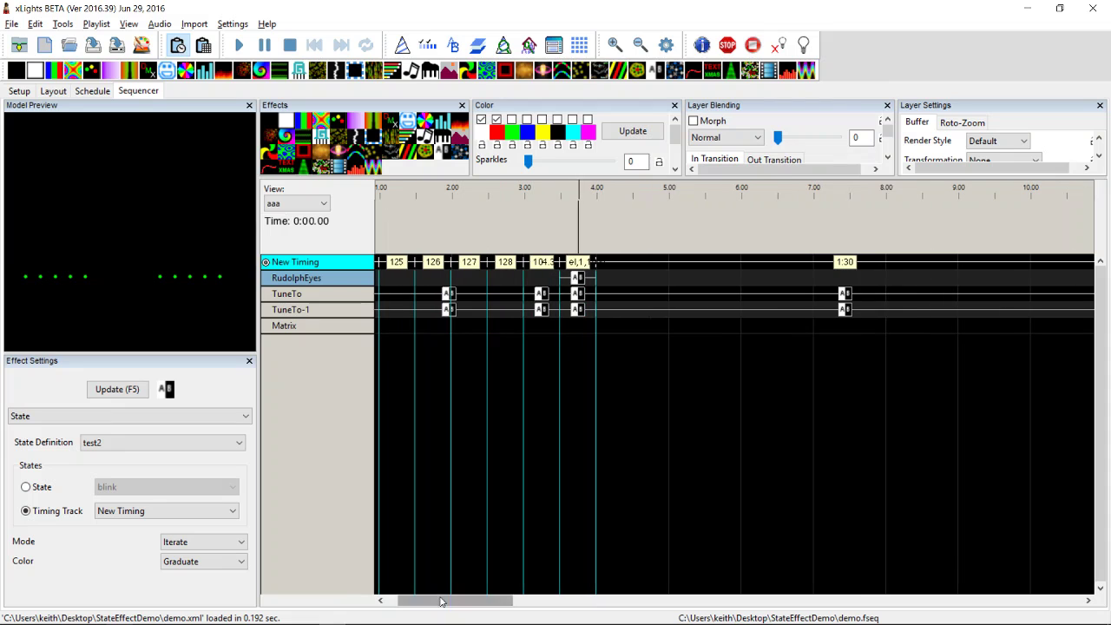
Step: Keep the RudolphEyes effect at 4 s in Default mode, then scroll to the Matrix effect near 55 s
{"action": "left_click", "coordinate": [579, 283]}
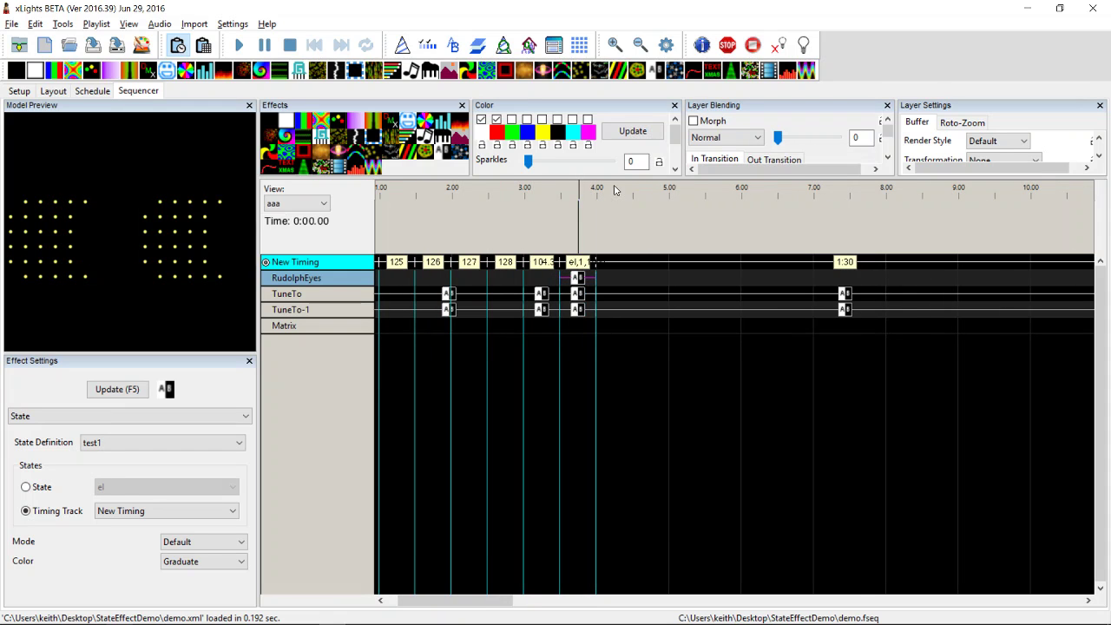
{"action": "left_click", "coordinate": [620, 48]}
{"action": "left_click", "coordinate": [622, 49]}
{"action": "left_click", "coordinate": [622, 49]}
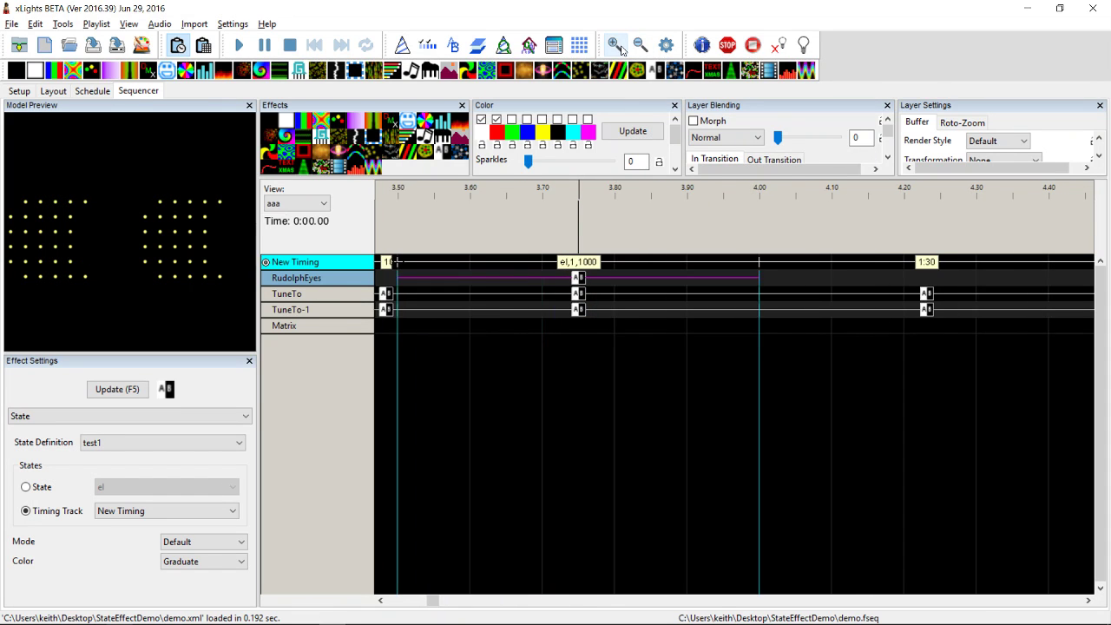
{"action": "left_click", "coordinate": [564, 267]}
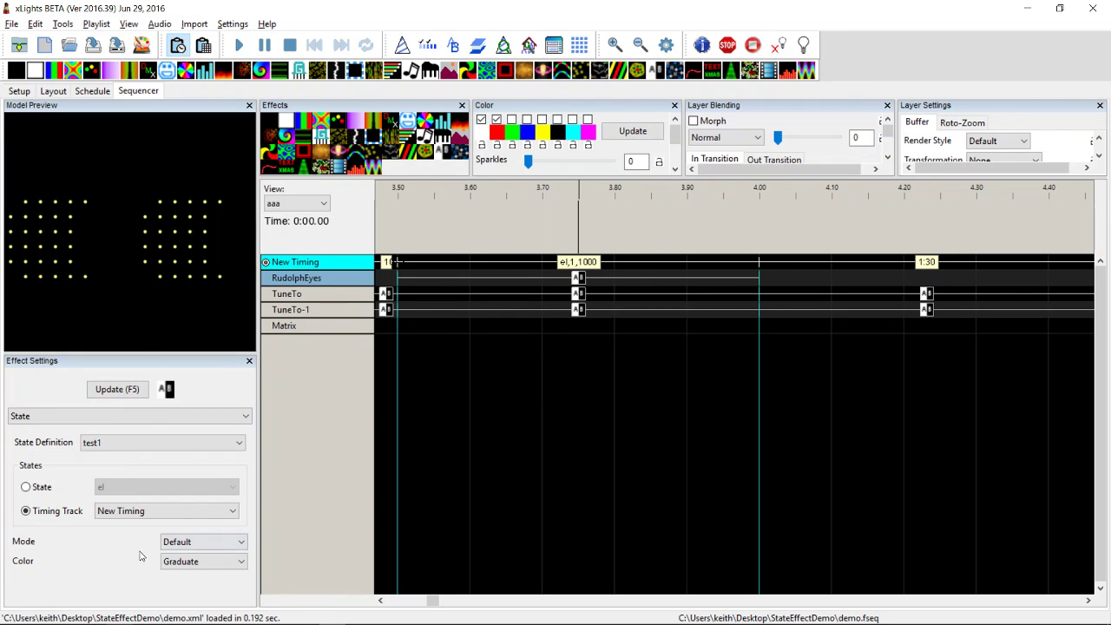
{"action": "left_click", "coordinate": [225, 543]}
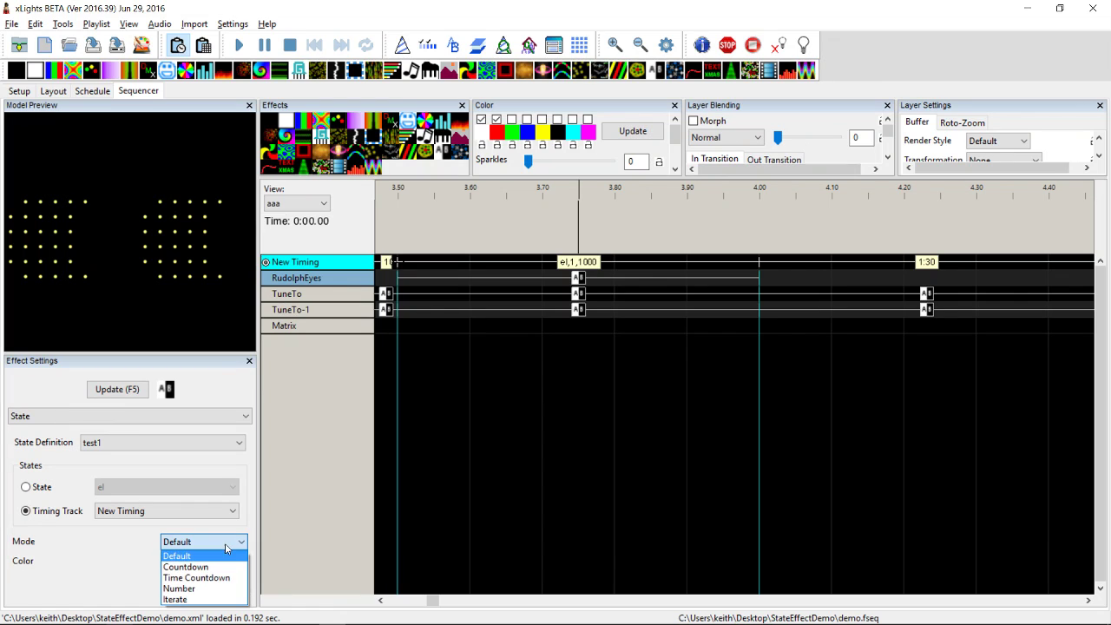
{"action": "left_click", "coordinate": [225, 544]}
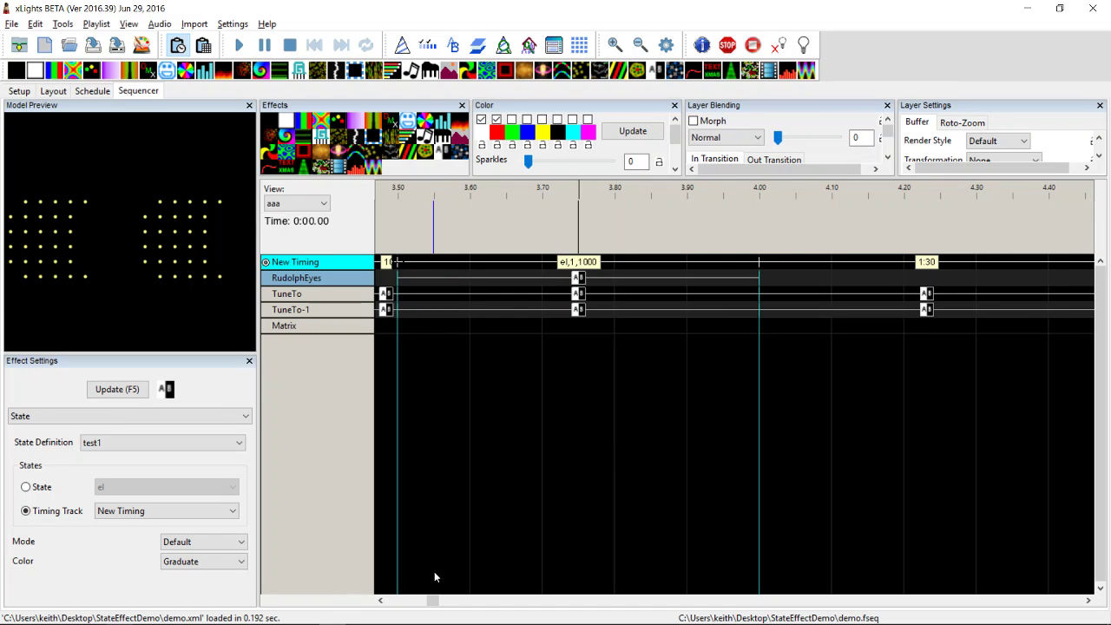
{"action": "left_click_drag", "start_coordinate": [432, 600], "coordinate": [1029, 599]}
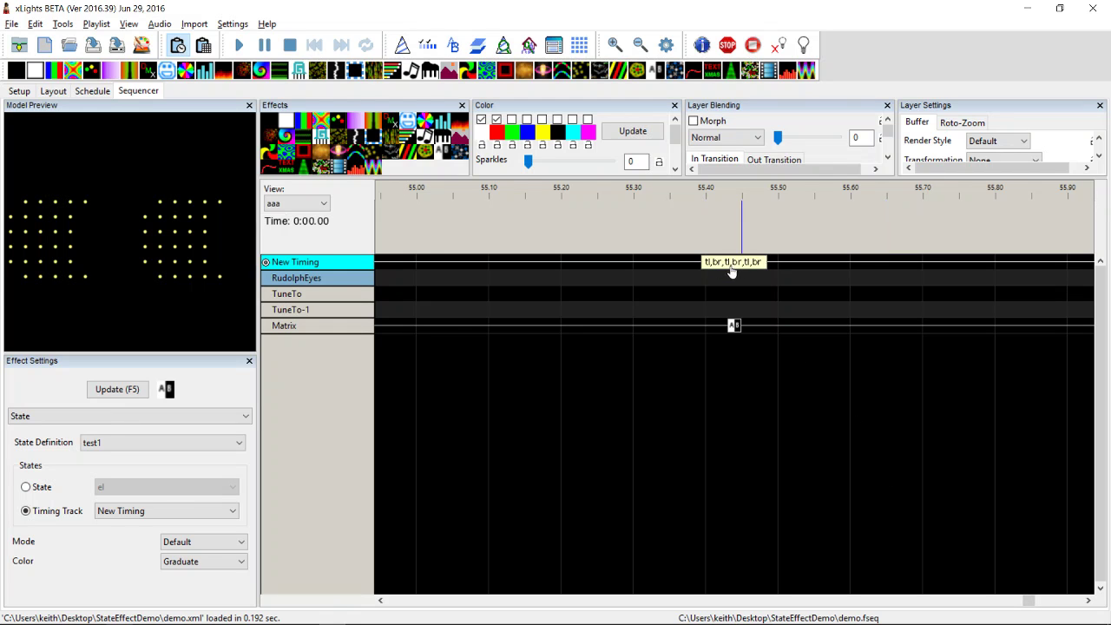
Step: Trim the Matrix State effect's end from about 57 s back to 52.7 s
{"action": "left_click_drag", "start_coordinate": [734, 324], "coordinate": [735, 326]}
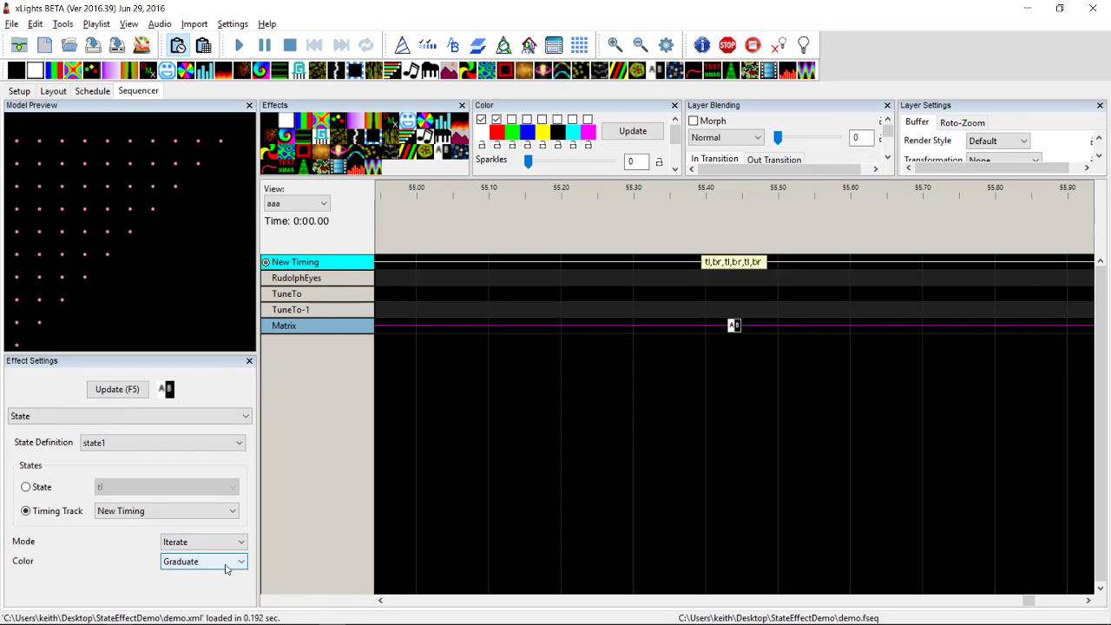
{"action": "left_click", "coordinate": [586, 388]}
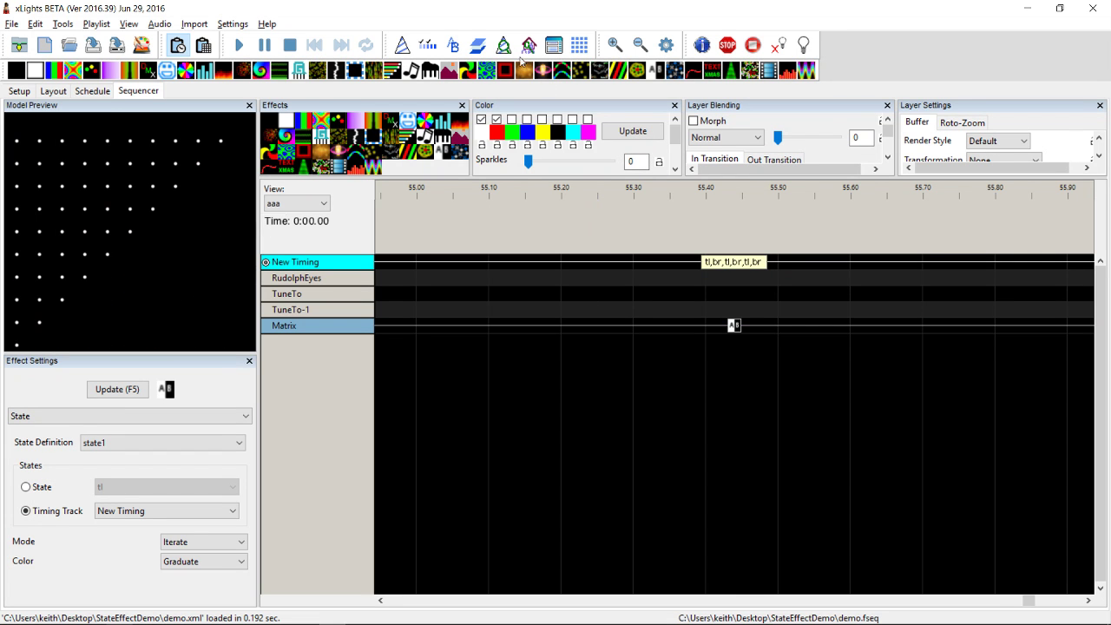
{"action": "left_click", "coordinate": [640, 45]}
{"action": "left_click", "coordinate": [640, 45]}
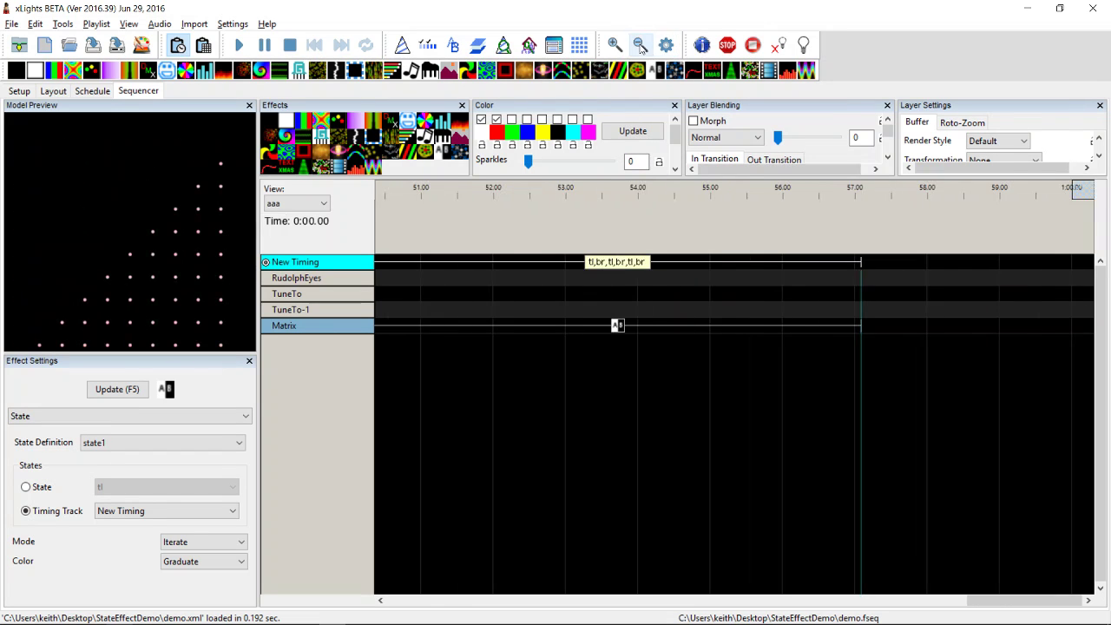
{"action": "left_click", "coordinate": [640, 45]}
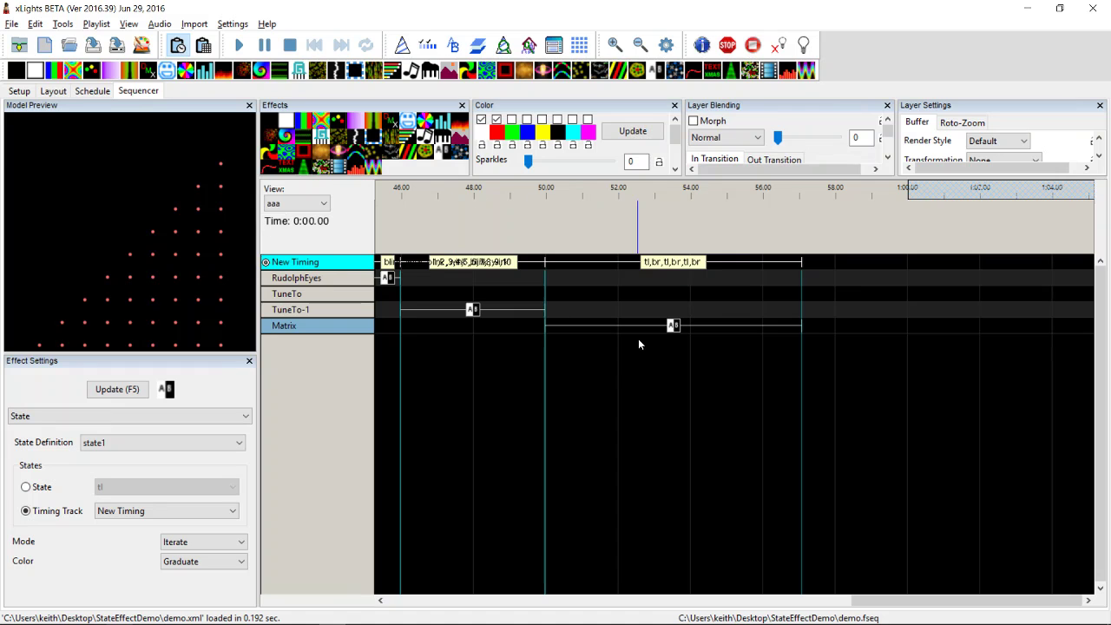
{"action": "left_click", "coordinate": [673, 325]}
{"action": "left_click_drag", "start_coordinate": [802, 325], "coordinate": [645, 325]}
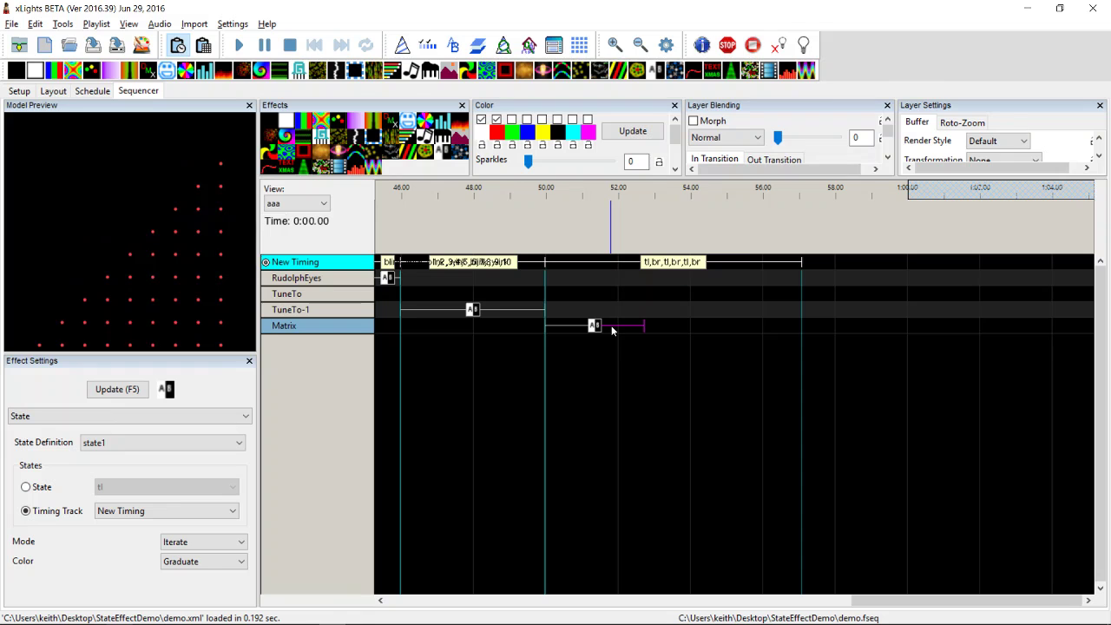
{"action": "left_click", "coordinate": [646, 325]}
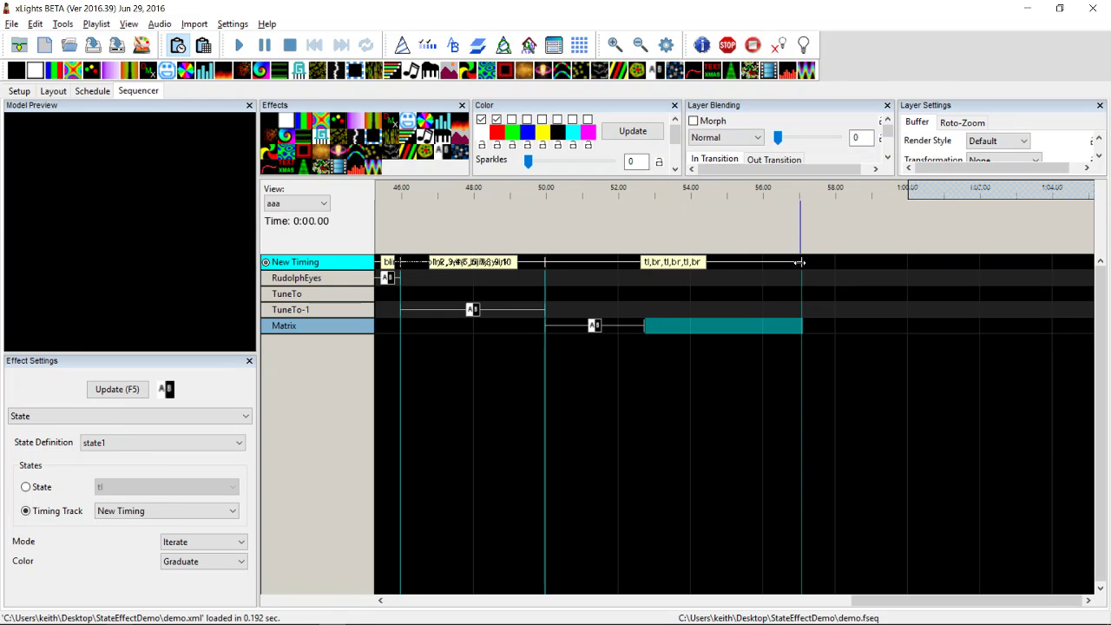
Step: Trim the last timing mark to 52.7 s, add green as a third colour, and set Color to Allocate
{"action": "left_click_drag", "start_coordinate": [801, 263], "coordinate": [645, 273]}
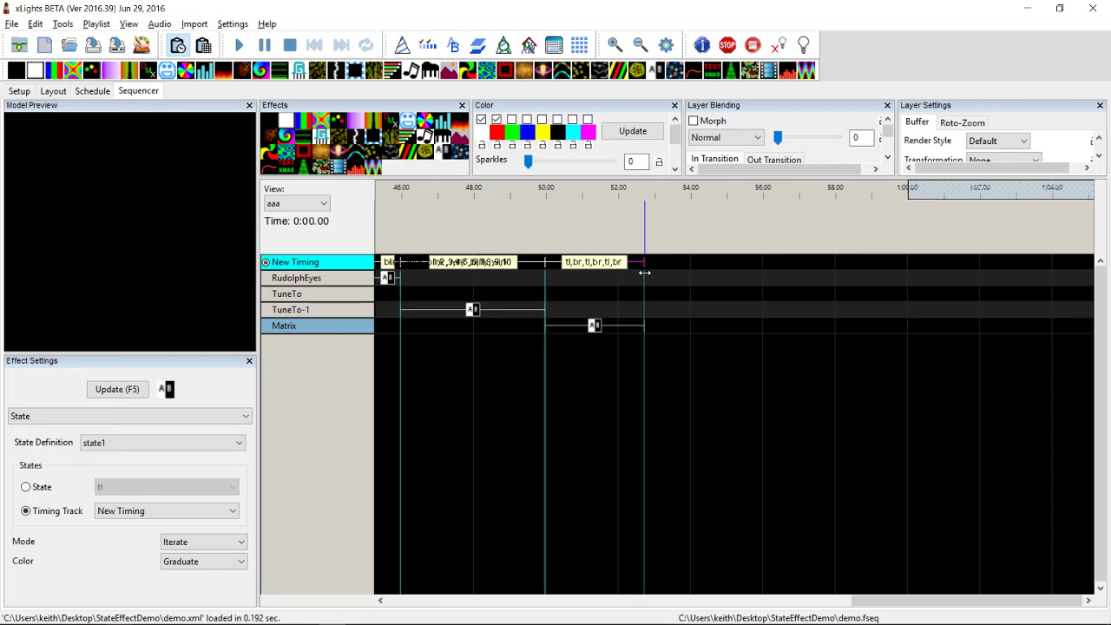
{"action": "left_click", "coordinate": [596, 326]}
{"action": "left_click", "coordinate": [513, 121]}
{"action": "left_click", "coordinate": [176, 563]}
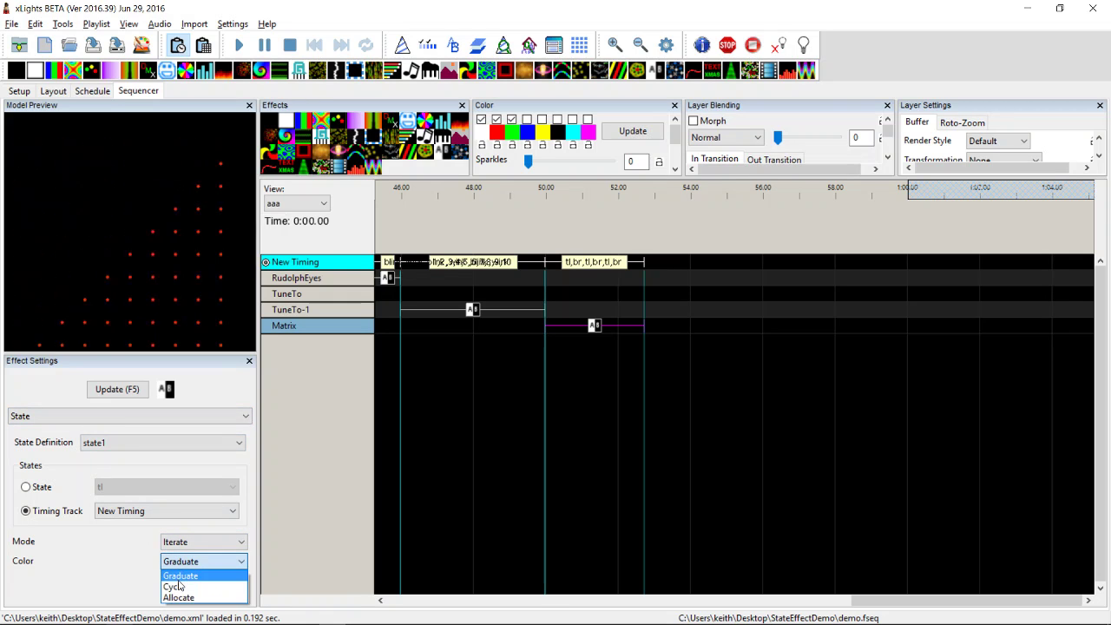
{"action": "left_click", "coordinate": [179, 587]}
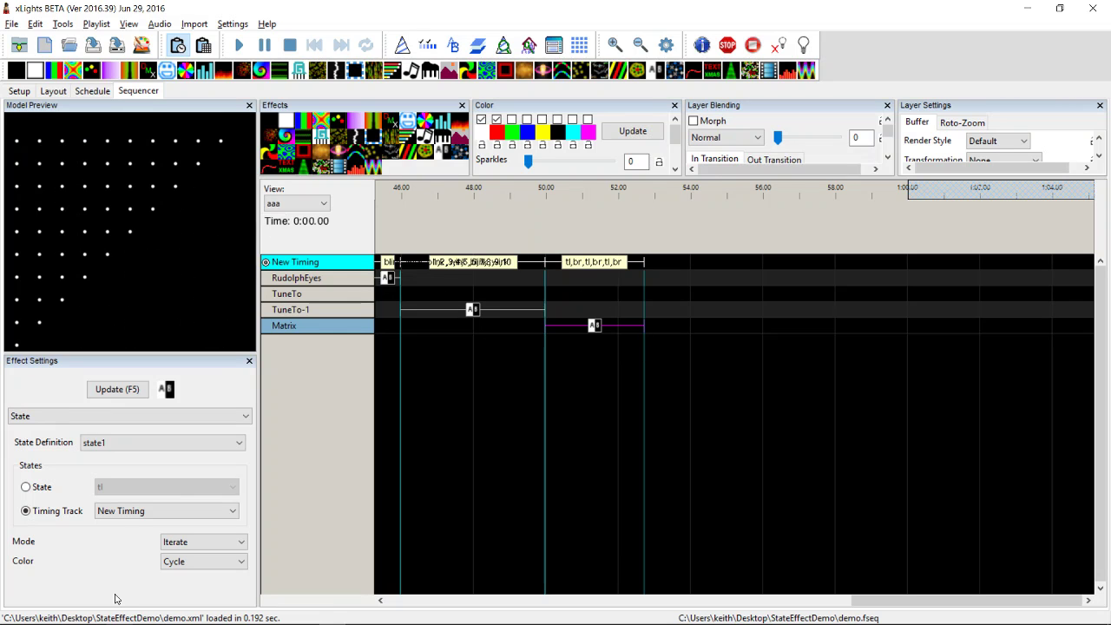
{"action": "left_click", "coordinate": [208, 562]}
{"action": "left_click", "coordinate": [195, 598]}
Step: Switch the RudolphEyes State effect at 42 s from Graduate to Allocate colouring, keeping Iterate mode
{"action": "left_click", "coordinate": [380, 600]}
{"action": "left_click", "coordinate": [381, 600]}
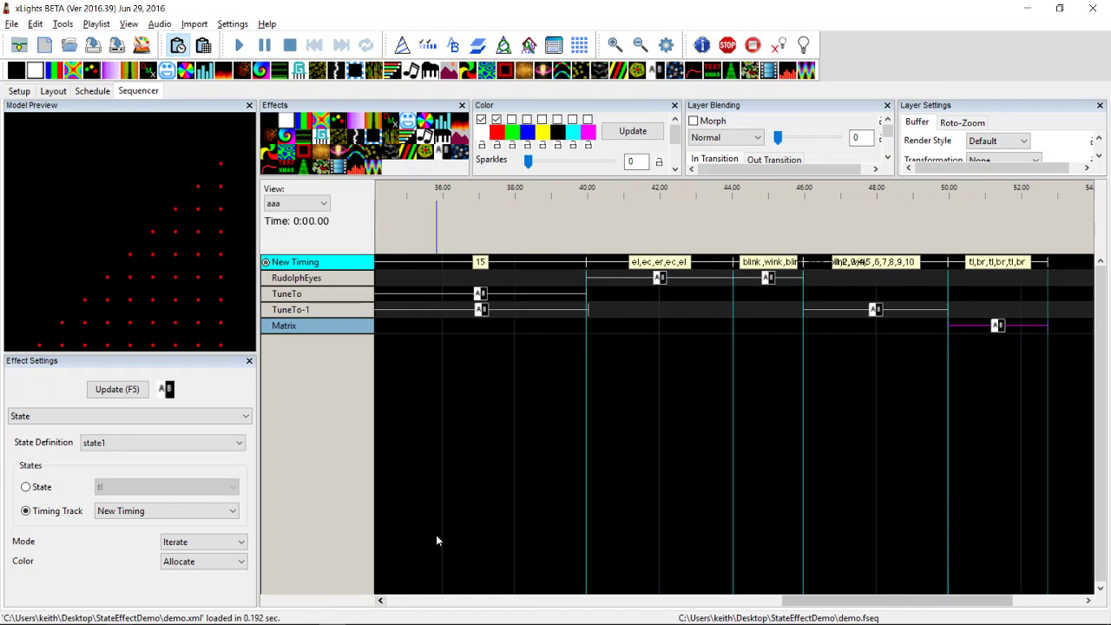
{"action": "left_click", "coordinate": [660, 278]}
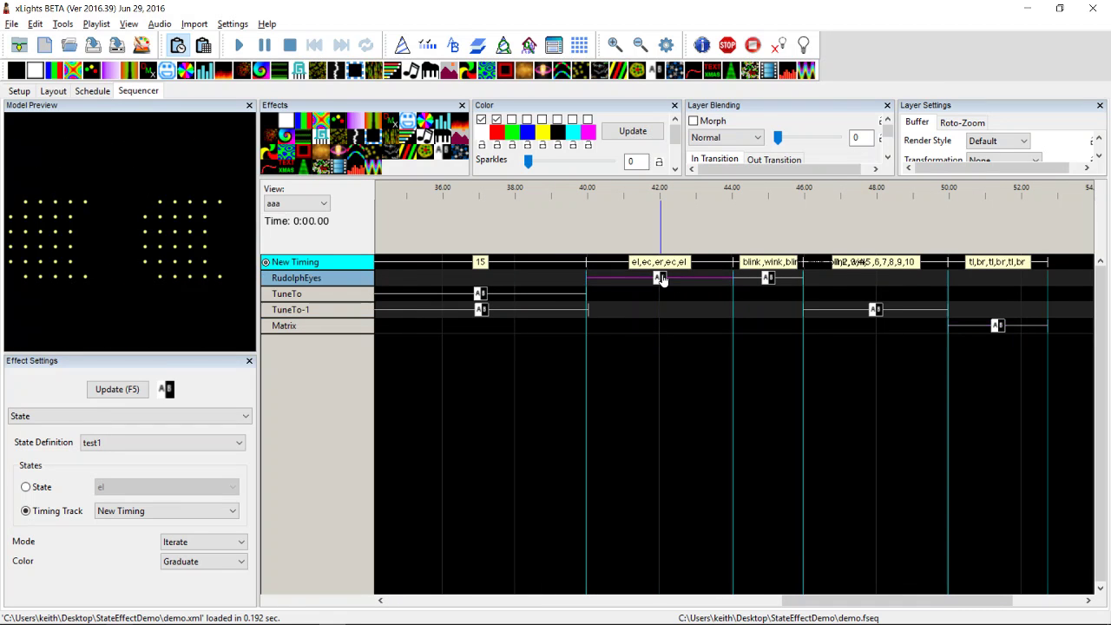
{"action": "left_click", "coordinate": [202, 542]}
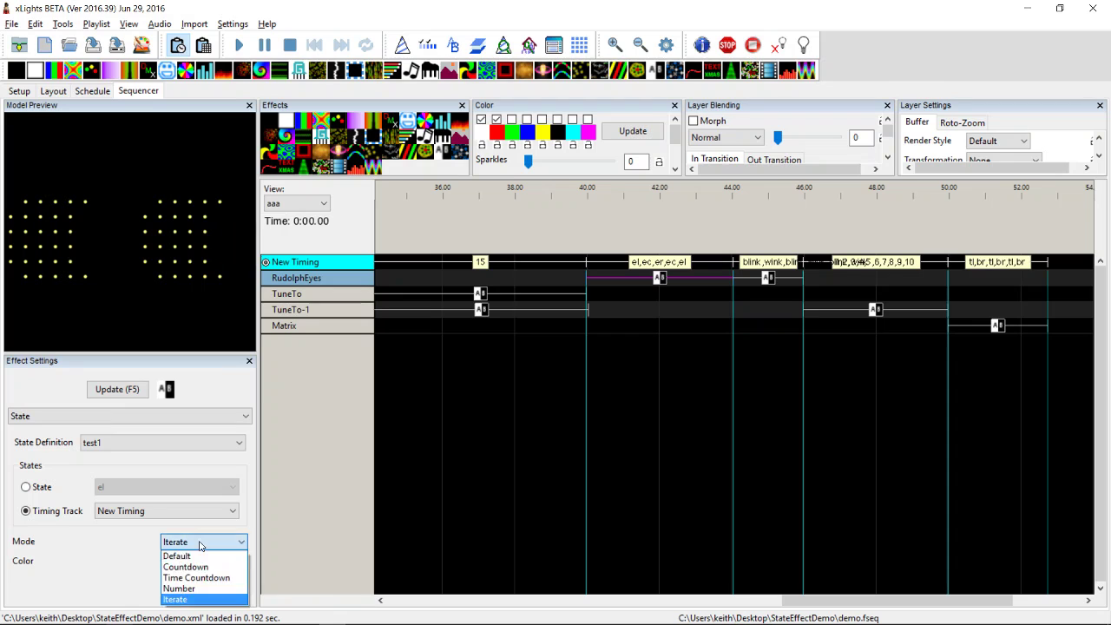
{"action": "left_click", "coordinate": [197, 562]}
{"action": "left_click", "coordinate": [196, 562]}
{"action": "left_click", "coordinate": [179, 598]}
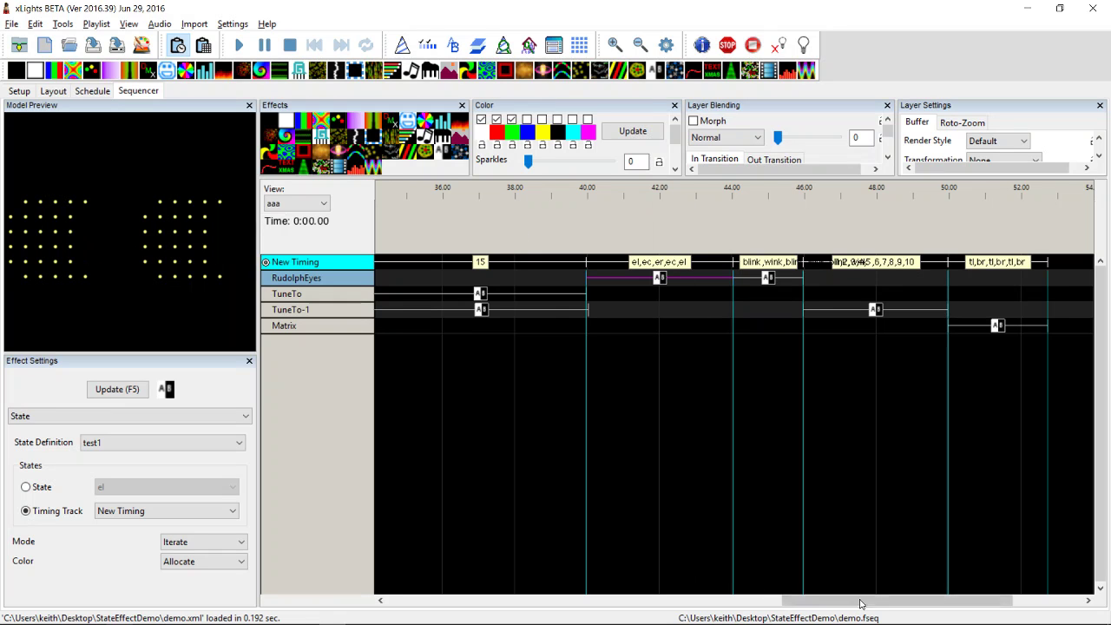
Step: Scroll the timeline back so it shows 0 to about 18 seconds
{"action": "left_click_drag", "start_coordinate": [867, 606], "coordinate": [903, 582]}
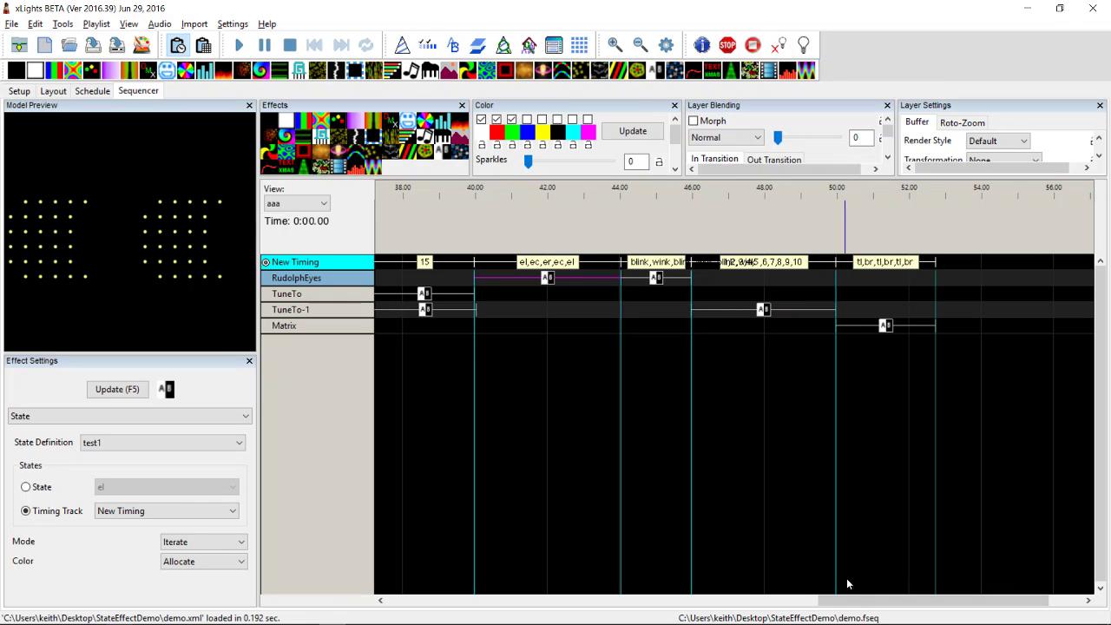
{"action": "left_click_drag", "start_coordinate": [855, 602], "coordinate": [424, 610]}
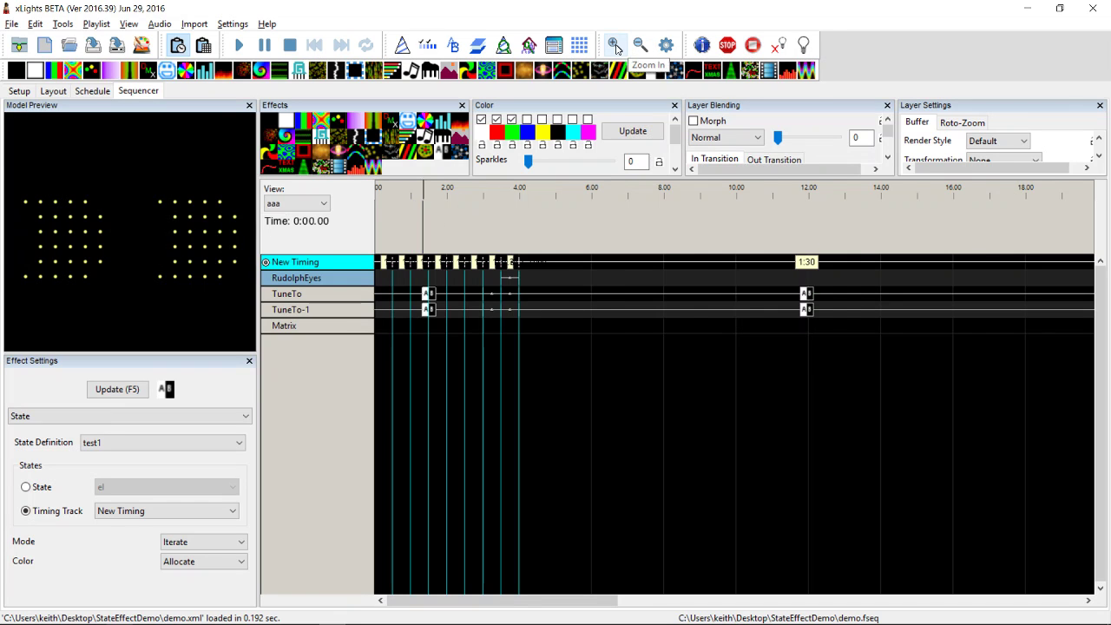
Step: Zoom in twice on the opening seconds and select the TuneTo State effect near 1.5 s
{"action": "left_click", "coordinate": [615, 46]}
{"action": "left_click", "coordinate": [615, 46]}
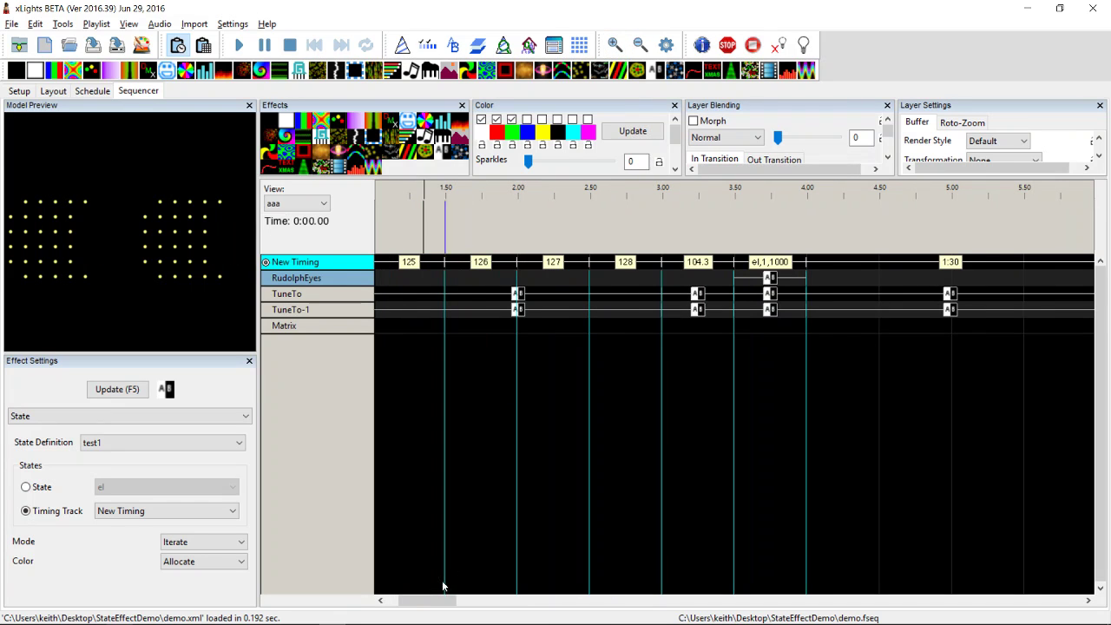
{"action": "left_click_drag", "start_coordinate": [436, 601], "coordinate": [424, 601]}
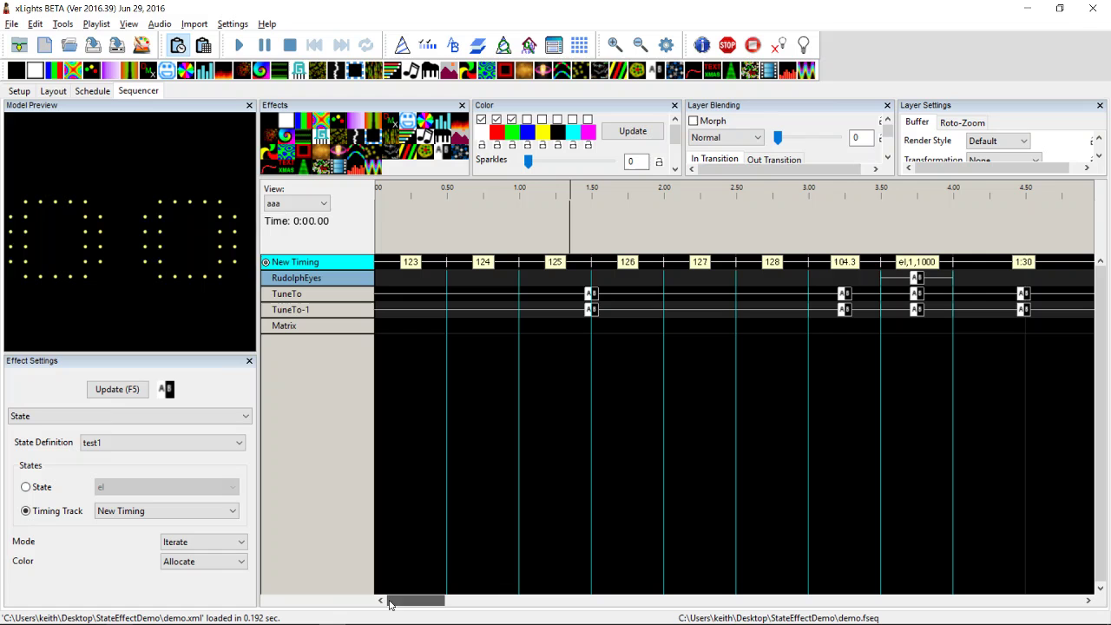
{"action": "left_click", "coordinate": [594, 294]}
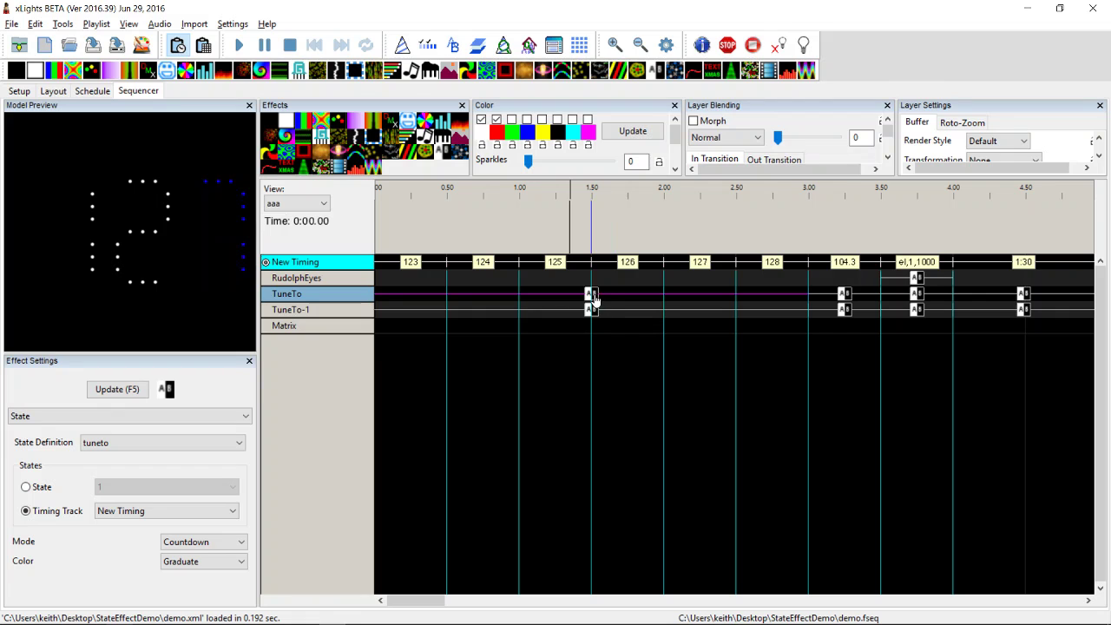
Step: Set the TuneTo State effect to Number mode, then select the TuneTo and TuneTo-1 effects at 104.3
{"action": "left_click", "coordinate": [209, 541]}
{"action": "left_click", "coordinate": [200, 559]}
{"action": "left_click", "coordinate": [218, 545]}
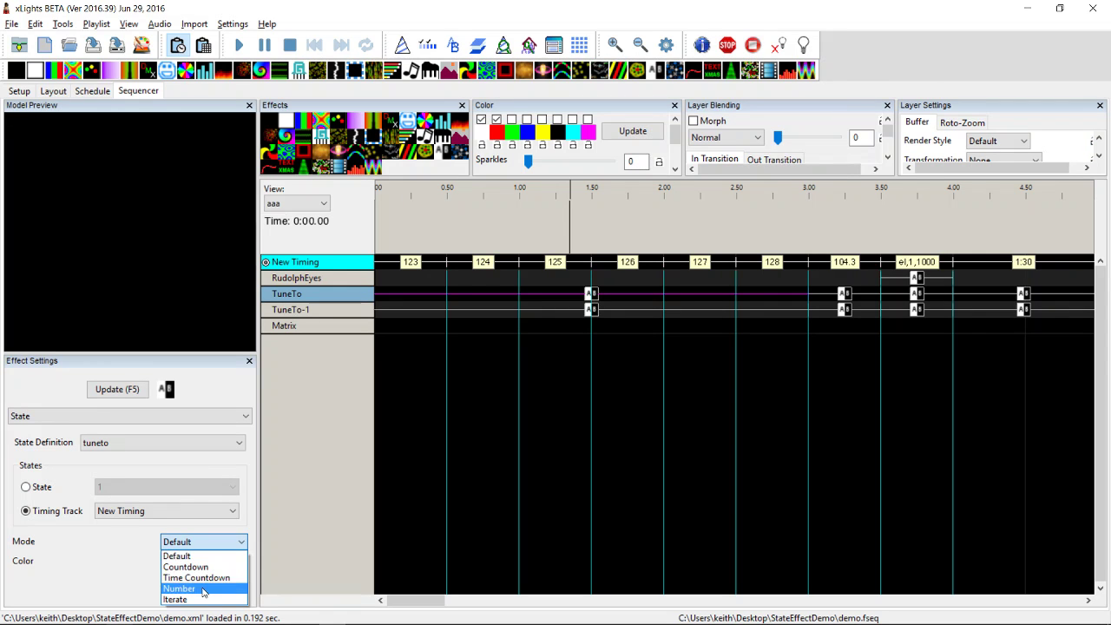
{"action": "left_click", "coordinate": [203, 590]}
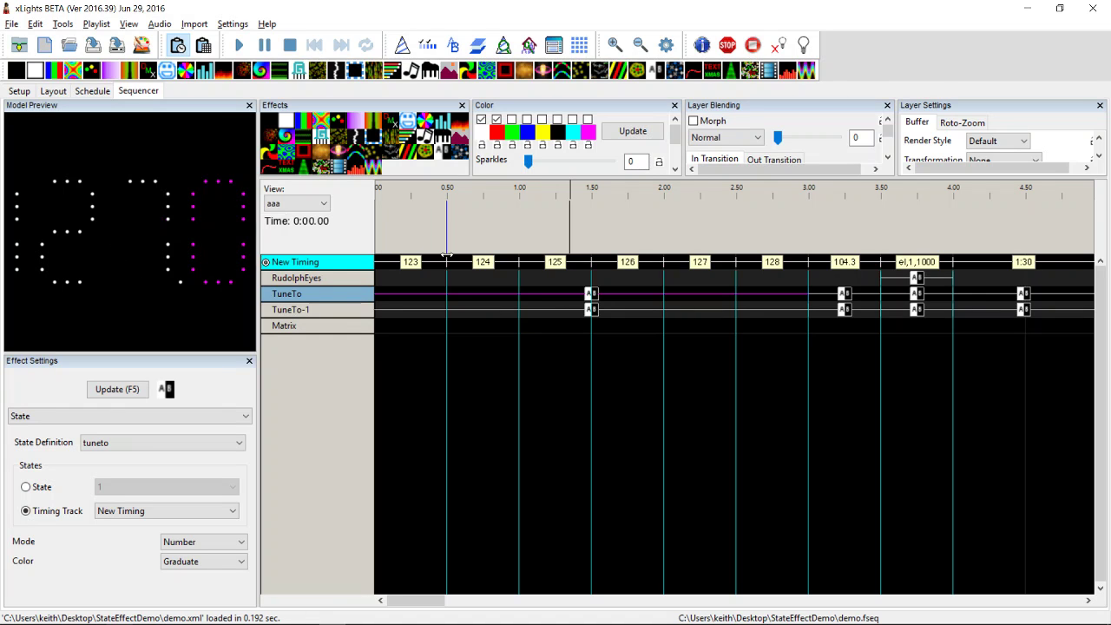
{"action": "left_click", "coordinate": [844, 295]}
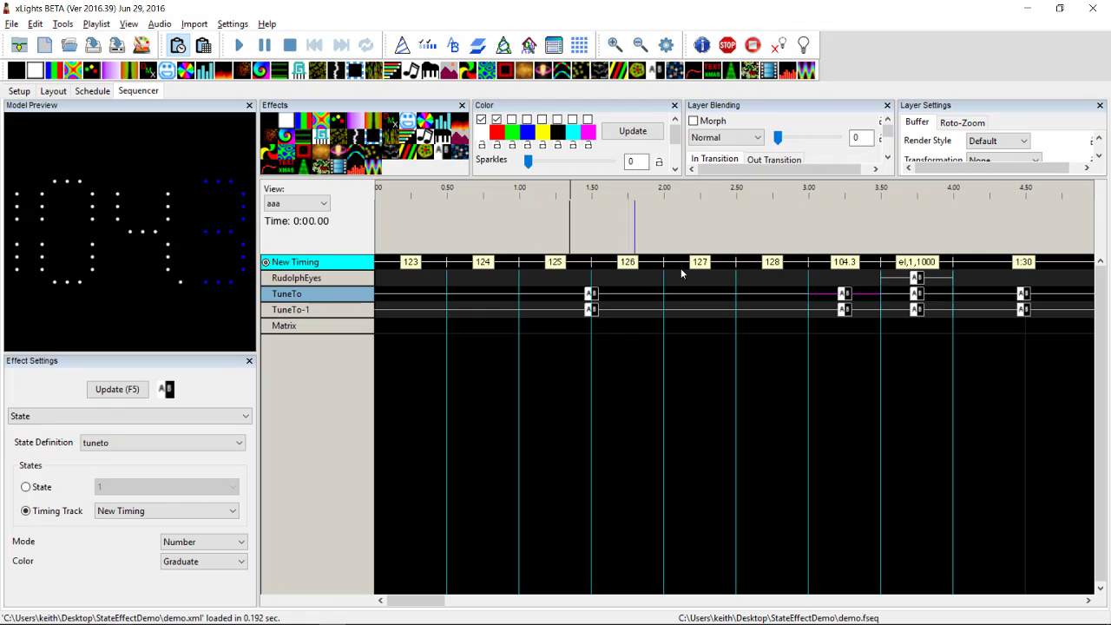
{"action": "left_click", "coordinate": [849, 318]}
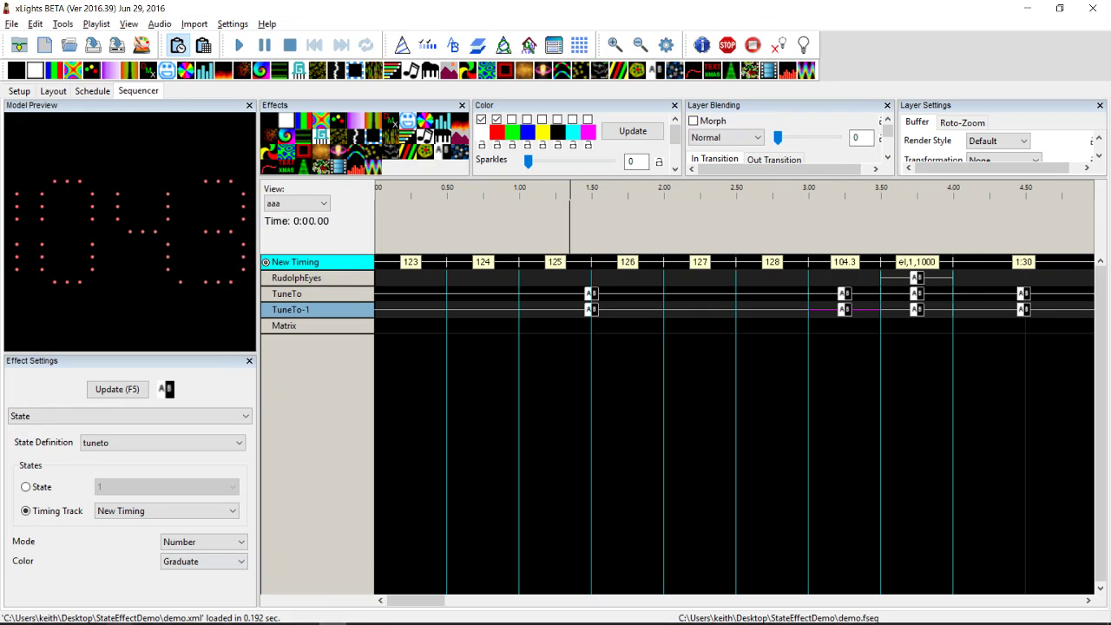
Step: Set the State effect's colouring to Allocate and add blue and yellow to its palette
{"action": "left_click", "coordinate": [193, 565]}
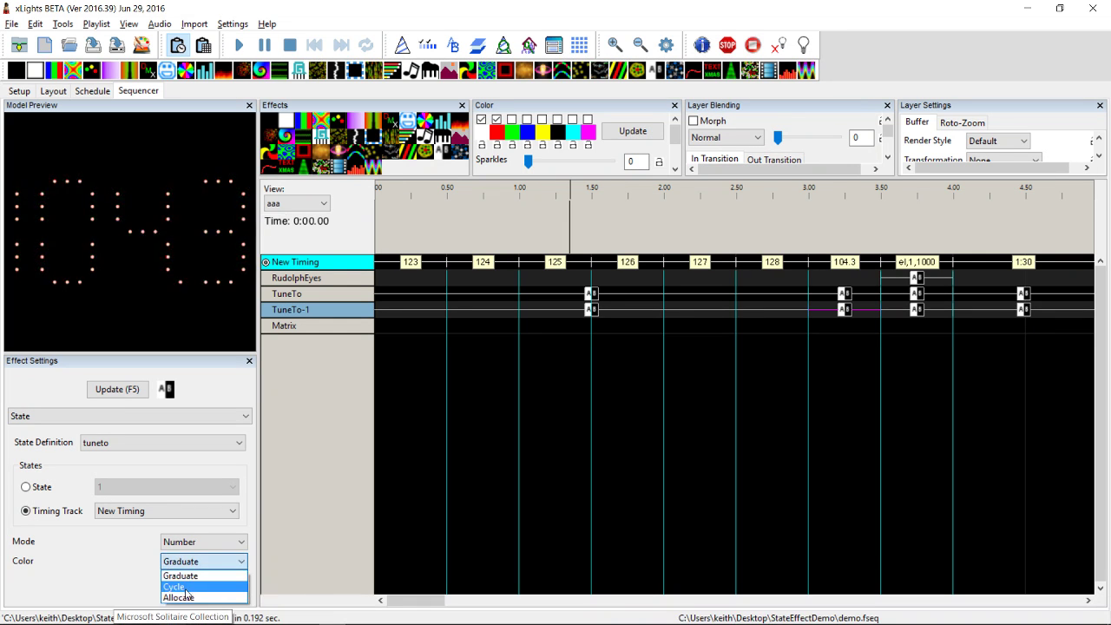
{"action": "left_click", "coordinate": [178, 587]}
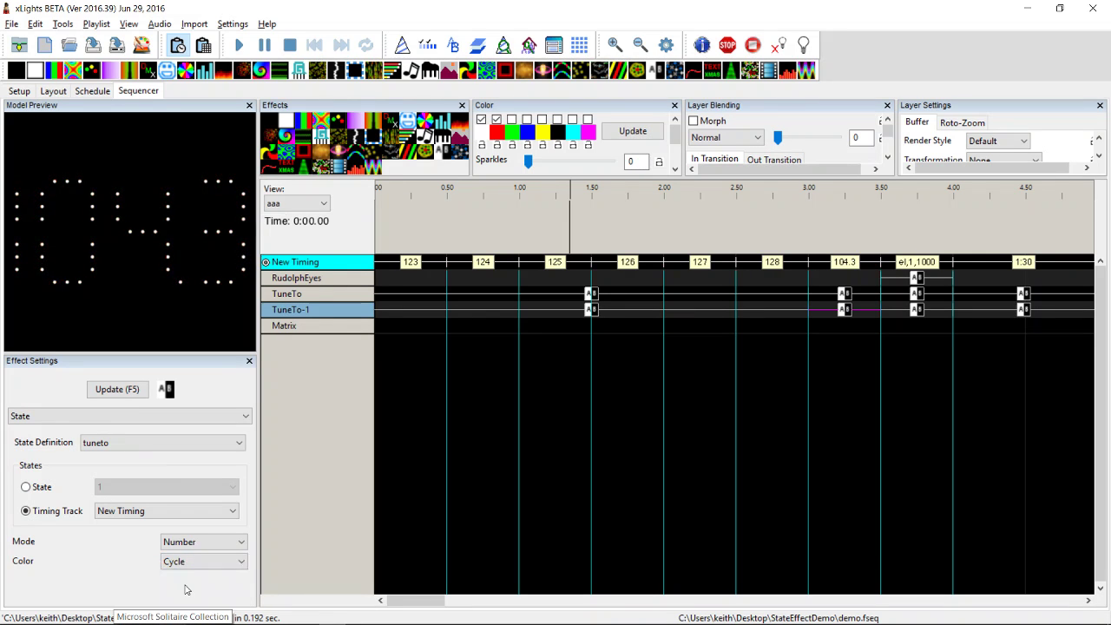
{"action": "left_click", "coordinate": [191, 570]}
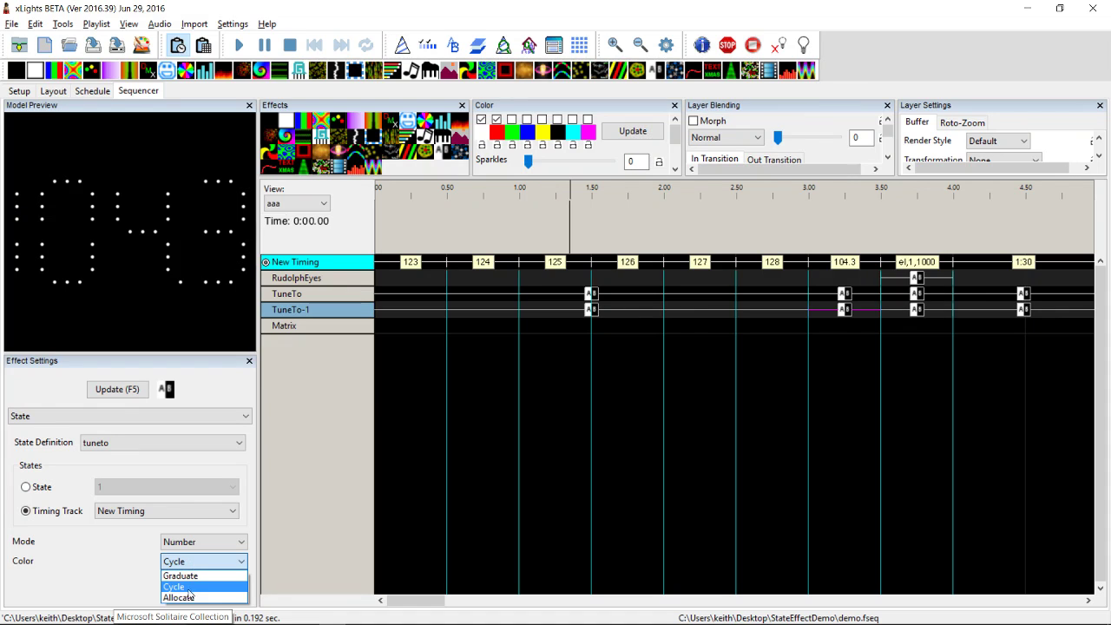
{"action": "left_click", "coordinate": [185, 598]}
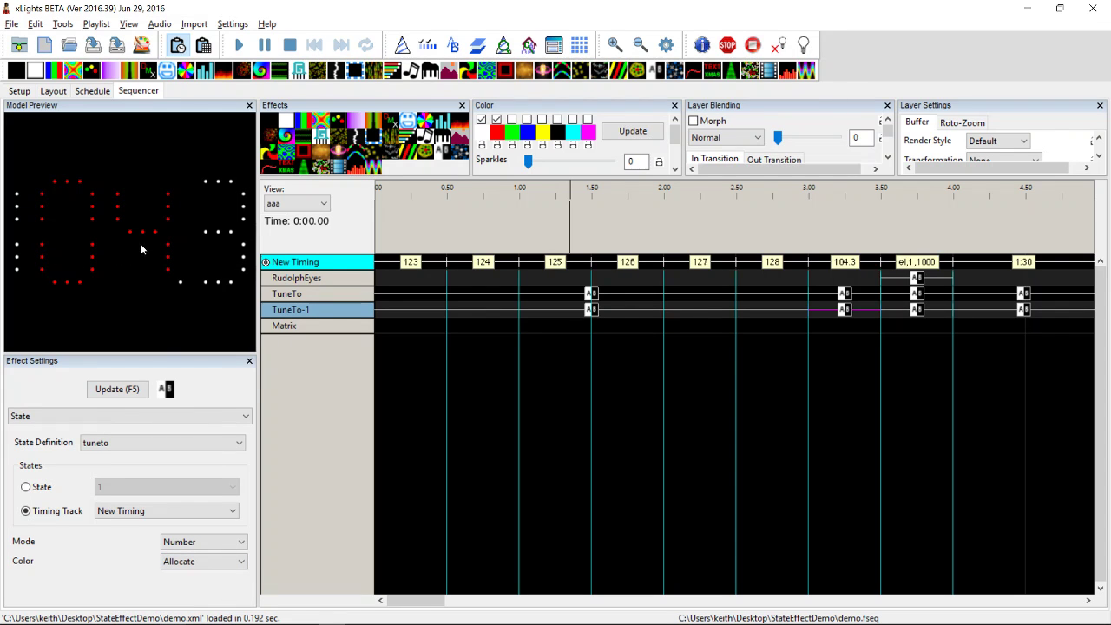
{"action": "left_click", "coordinate": [527, 119]}
{"action": "left_click", "coordinate": [543, 122]}
Step: Review the TuneTo-1, RudolphEyes and TuneTo effects, then switch to the Layout view
{"action": "left_click", "coordinate": [593, 315]}
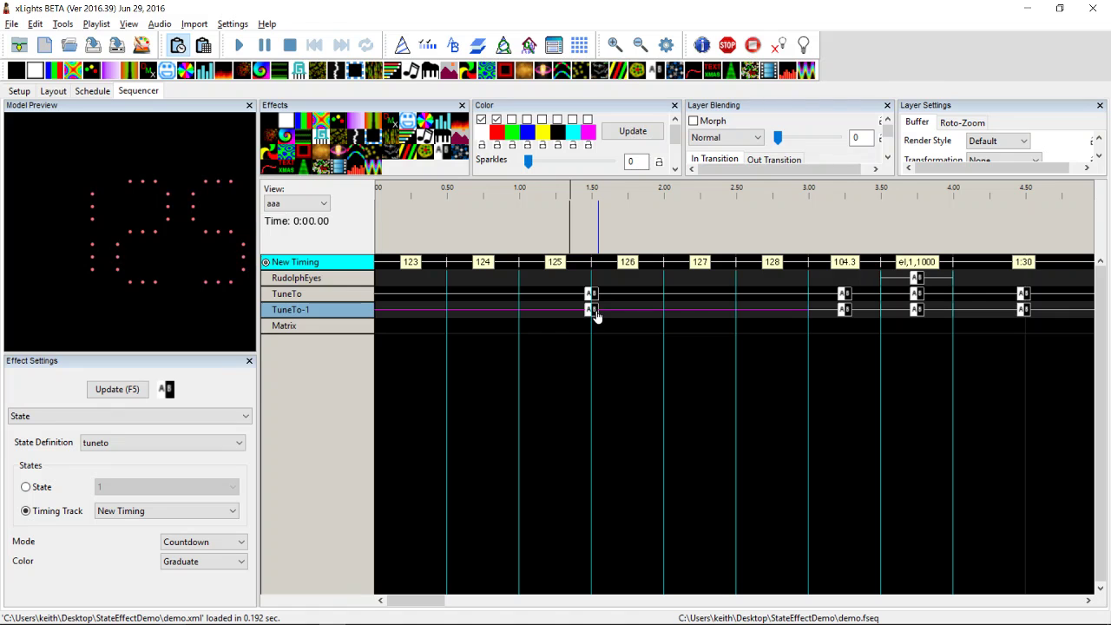
{"action": "left_click", "coordinate": [917, 282]}
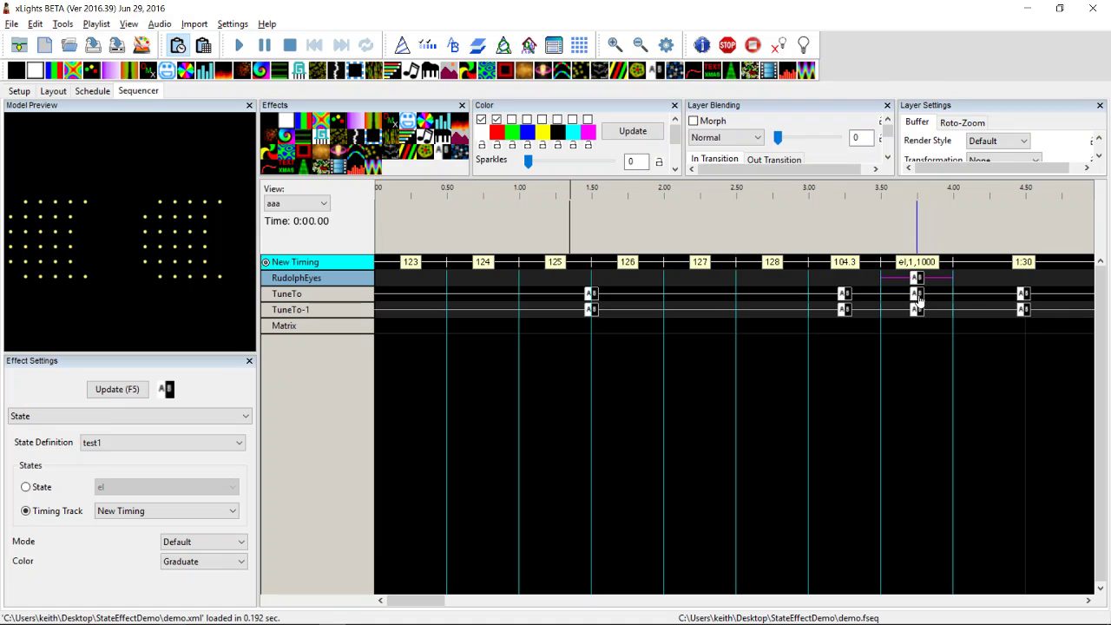
{"action": "left_click", "coordinate": [919, 297]}
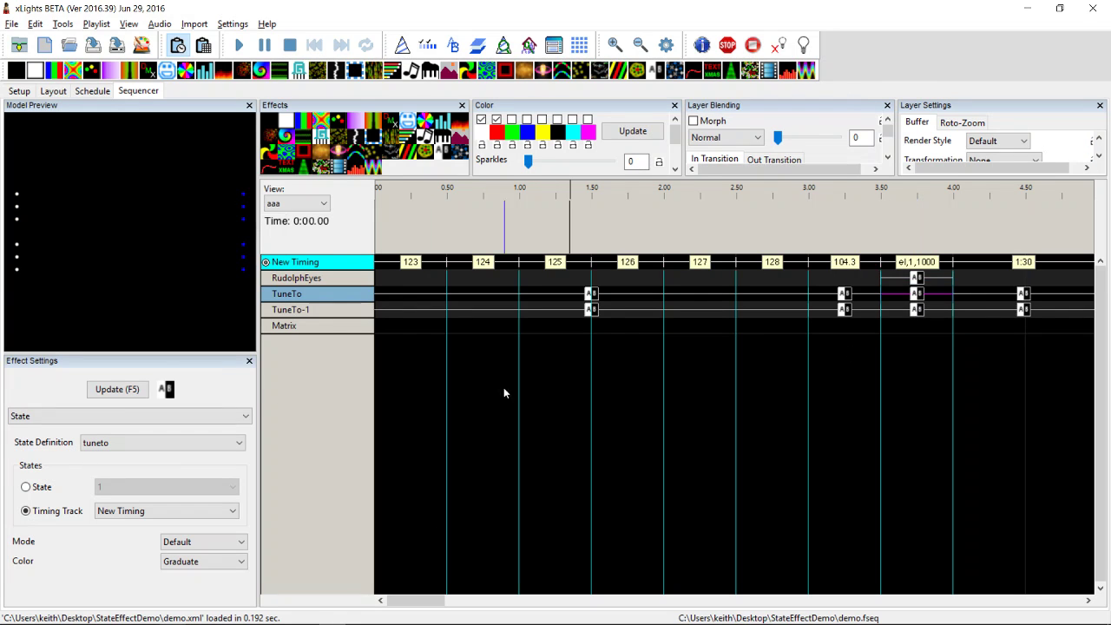
{"action": "left_click", "coordinate": [53, 90]}
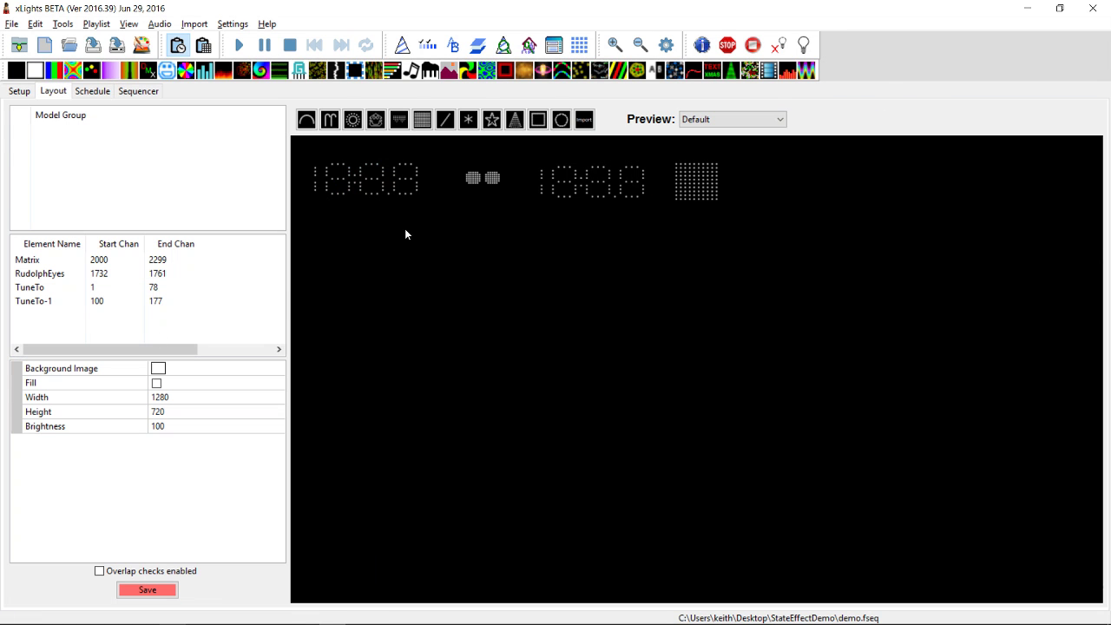
Step: Open the TuneTo model's States definitions and scroll through the State Definition table
{"action": "left_click", "coordinate": [404, 183]}
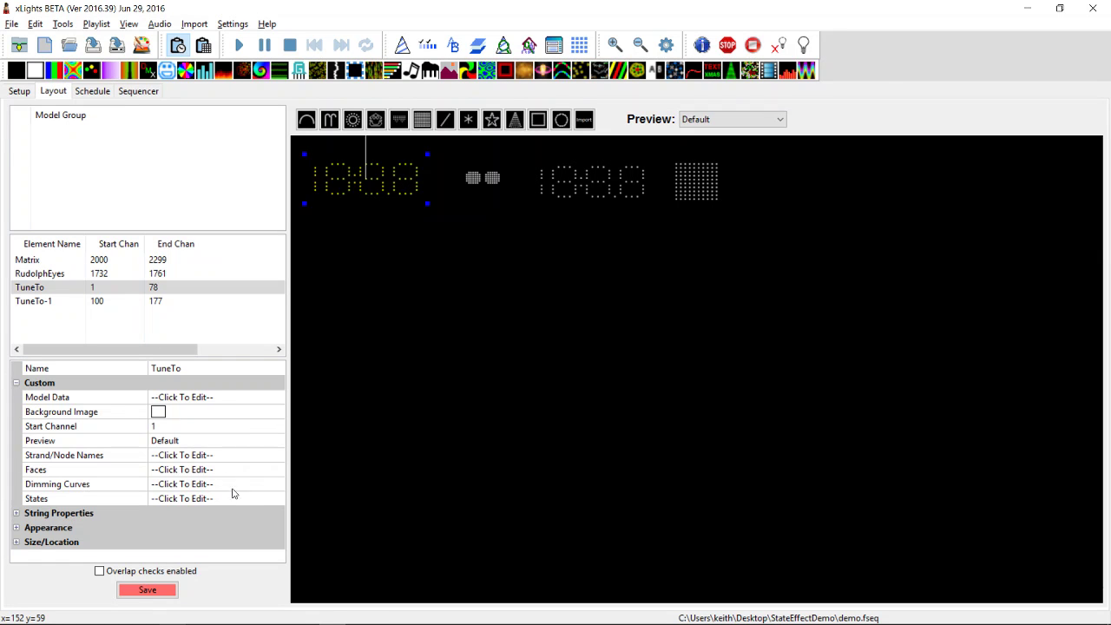
{"action": "left_click", "coordinate": [277, 500]}
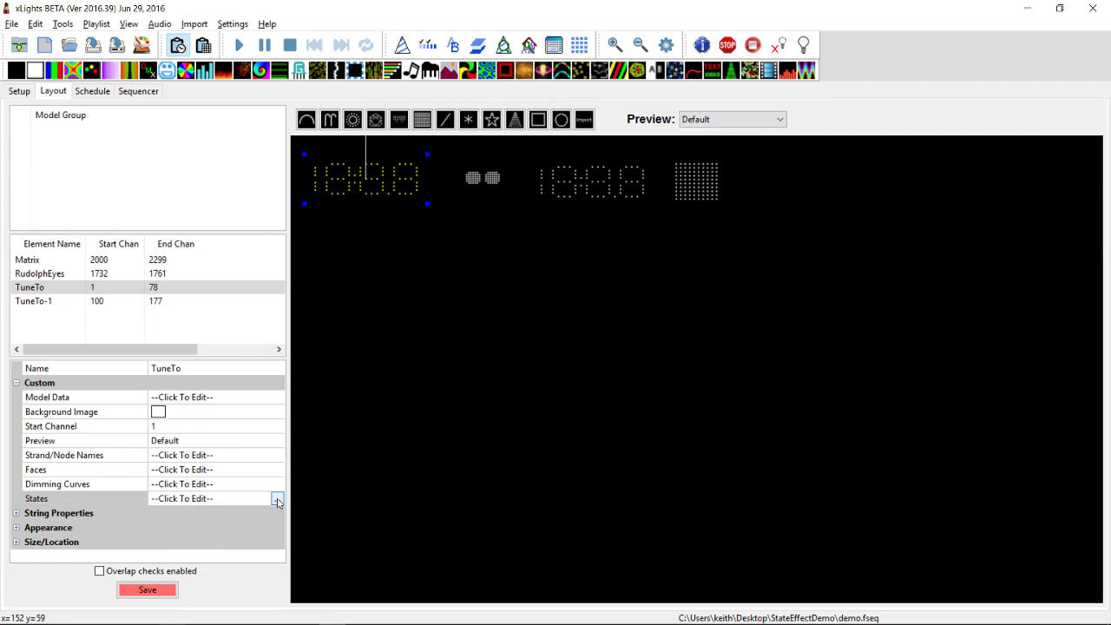
{"action": "left_click", "coordinate": [277, 501]}
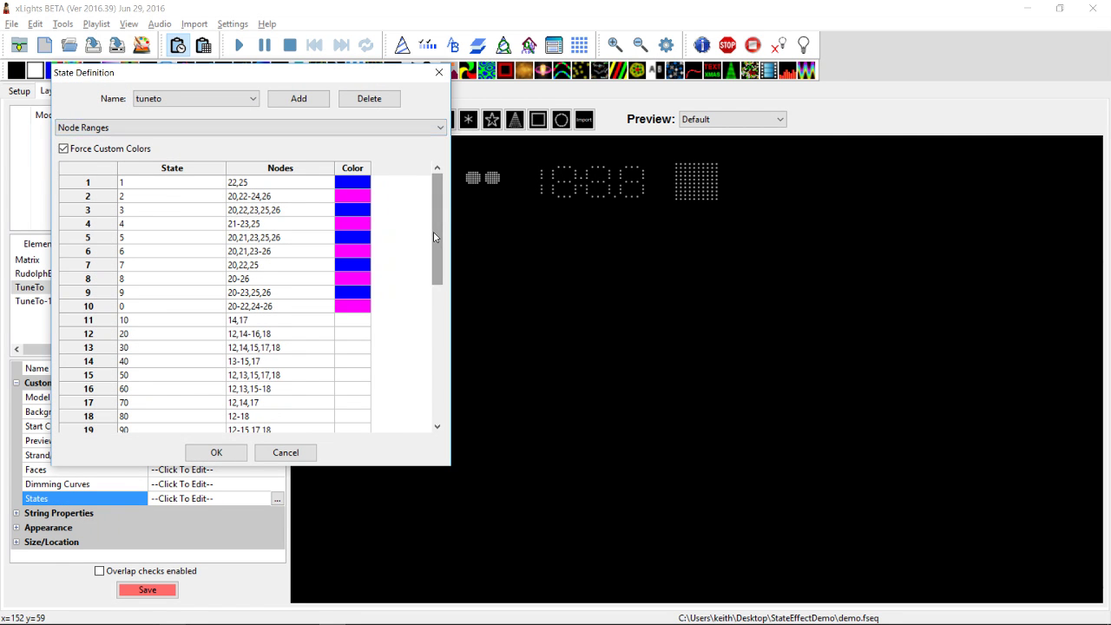
{"action": "left_click_drag", "start_coordinate": [435, 237], "coordinate": [470, 179]}
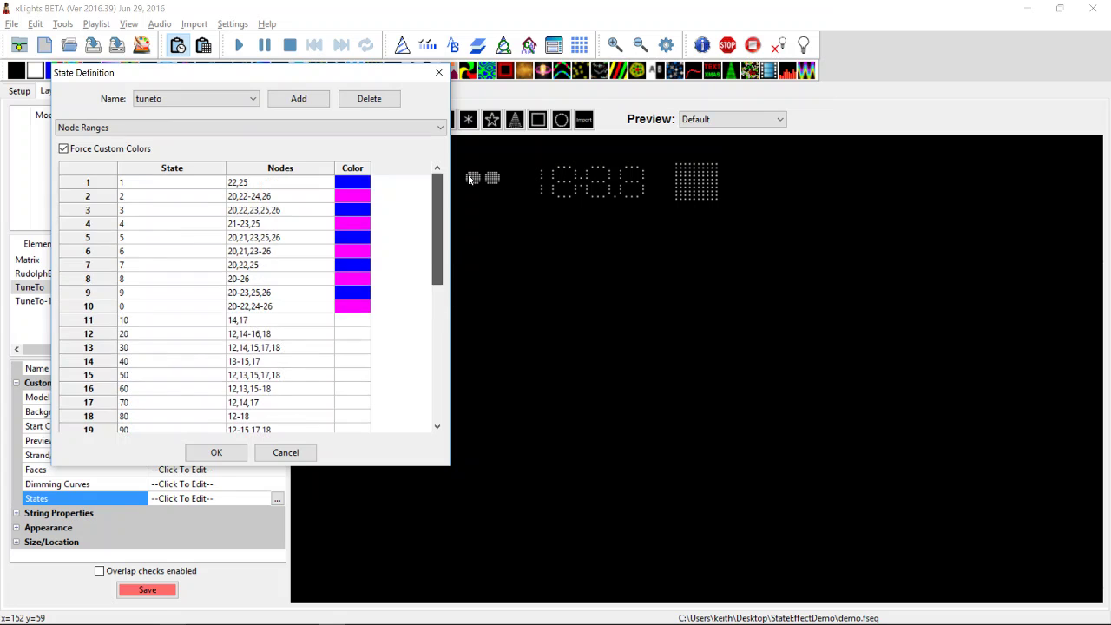
{"action": "left_click_drag", "start_coordinate": [315, 73], "coordinate": [331, 75]}
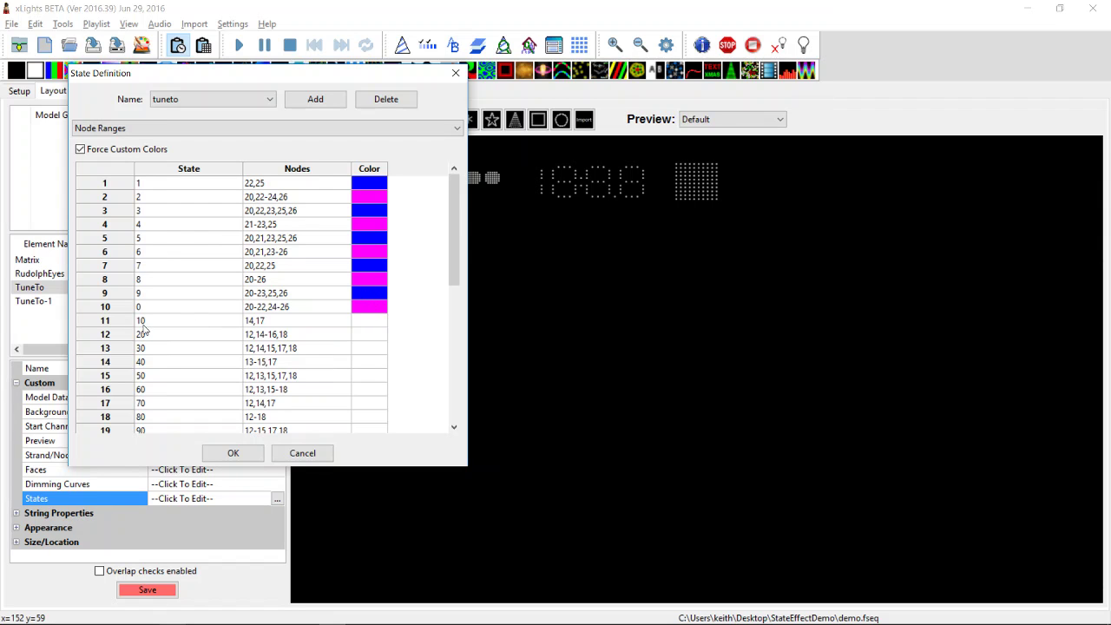
{"action": "left_click_drag", "start_coordinate": [455, 217], "coordinate": [455, 241]}
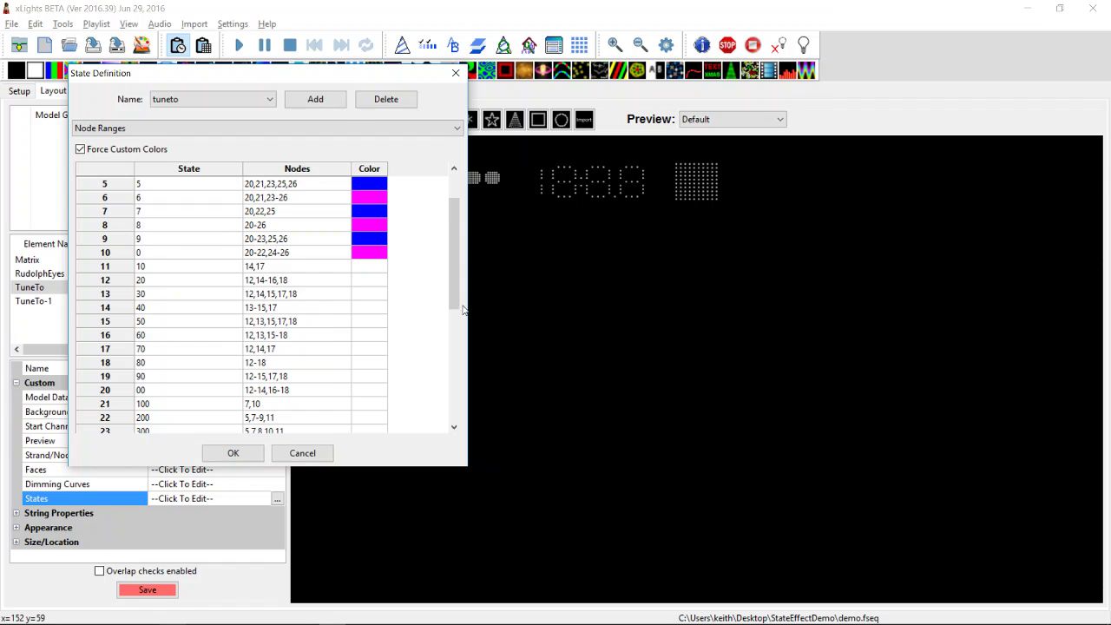
Step: Scroll the TuneTo State Definition table down to colon and dot, back up, then Cancel
{"action": "left_click_drag", "start_coordinate": [455, 299], "coordinate": [455, 372]}
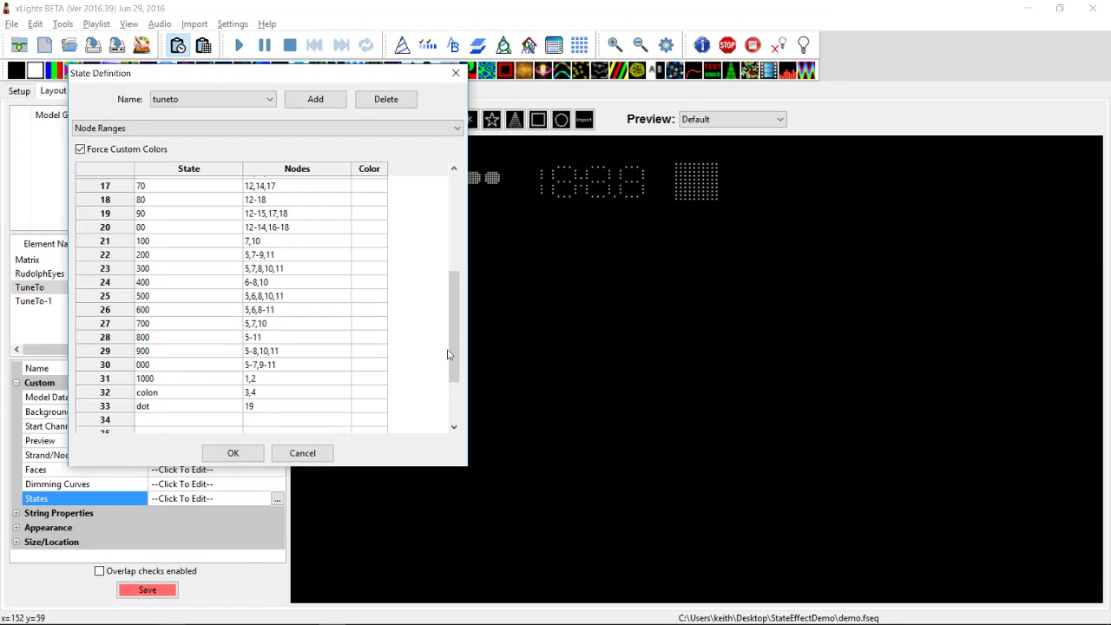
{"action": "mouse_move", "coordinate": [453, 356]}
{"action": "left_mouse_down"}
{"action": "mouse_move", "coordinate": [455, 395]}
{"action": "mouse_move", "coordinate": [463, 243]}
{"action": "mouse_move", "coordinate": [456, 397]}
{"action": "mouse_move", "coordinate": [461, 251]}
{"action": "mouse_move", "coordinate": [454, 355]}
{"action": "left_mouse_up"}
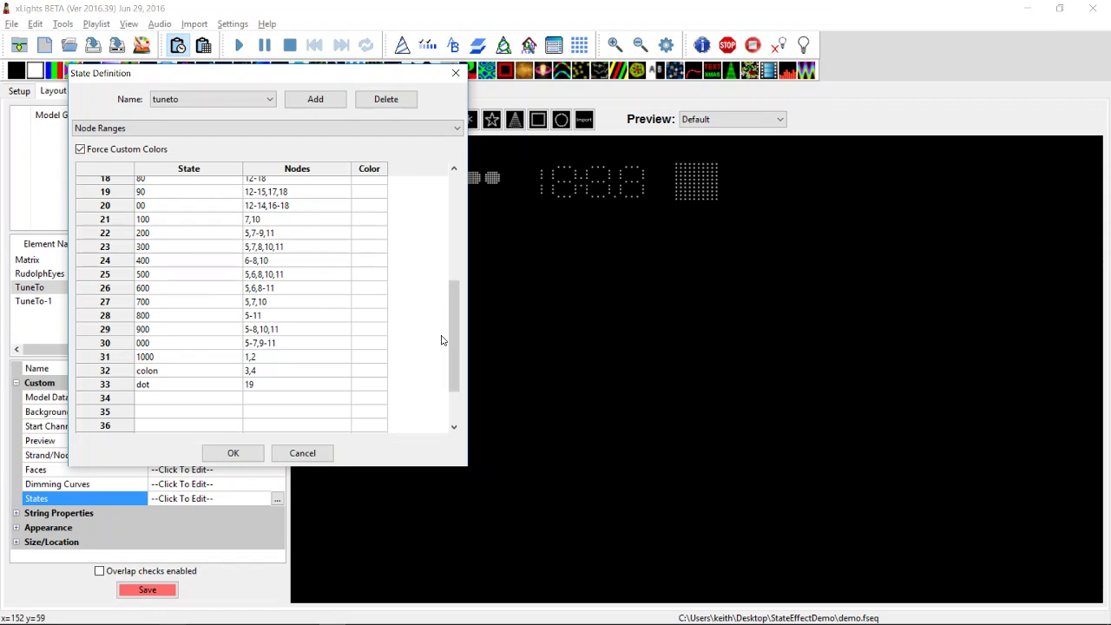
{"action": "left_click_drag", "start_coordinate": [458, 339], "coordinate": [459, 210]}
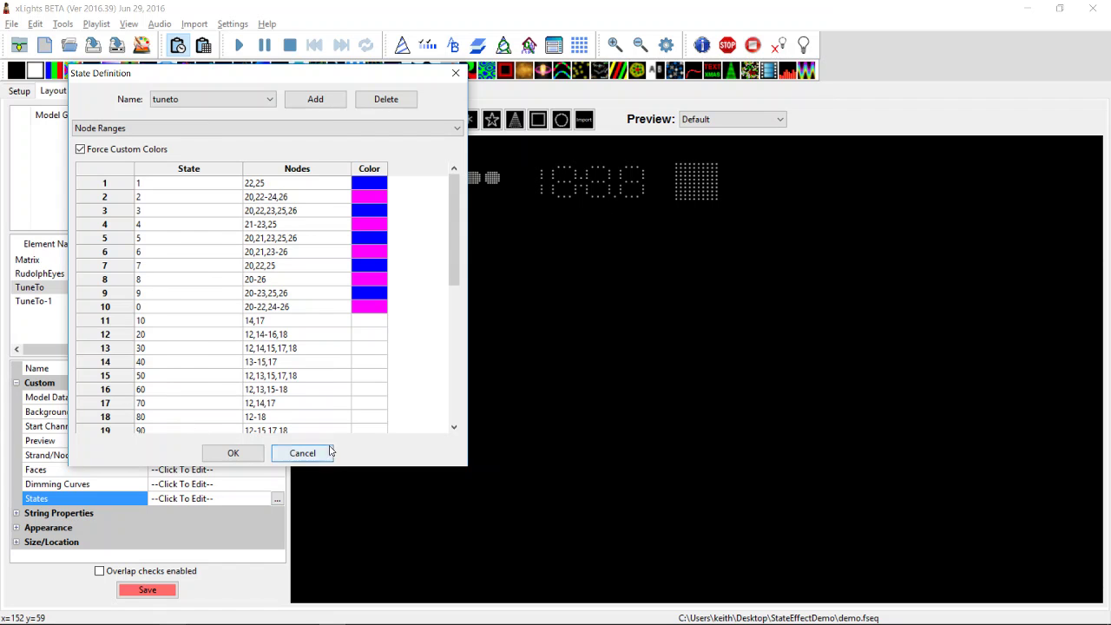
{"action": "left_click", "coordinate": [295, 457]}
Step: Open the RudolphEyes state definitions to check el, er and ec, cancel, and return to the Sequencer
{"action": "left_click", "coordinate": [491, 183]}
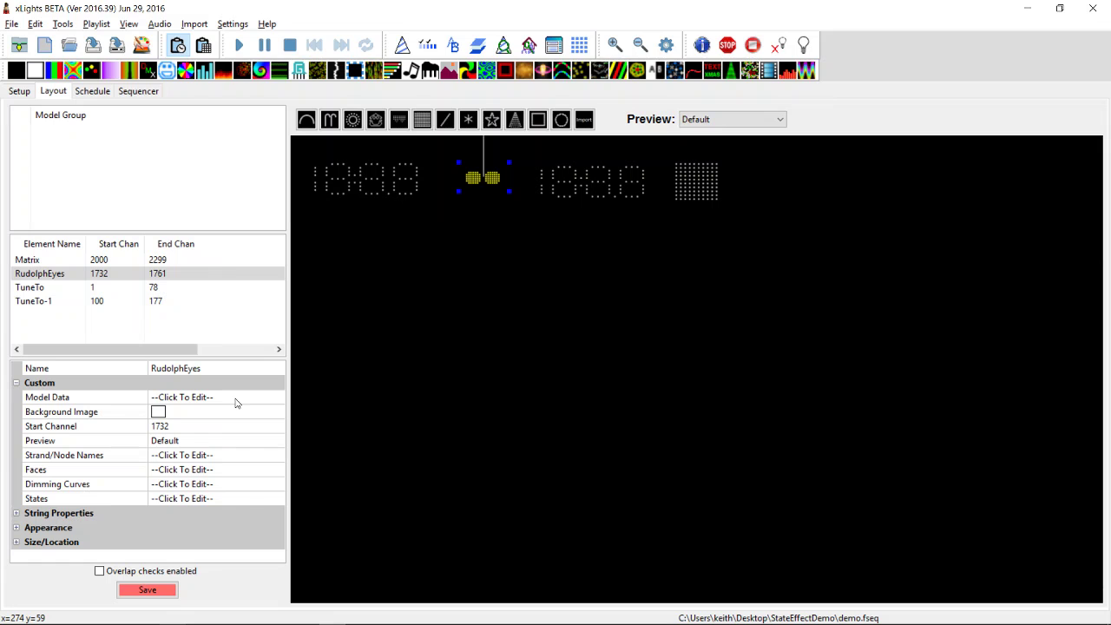
{"action": "left_click", "coordinate": [243, 501]}
{"action": "left_click", "coordinate": [275, 502]}
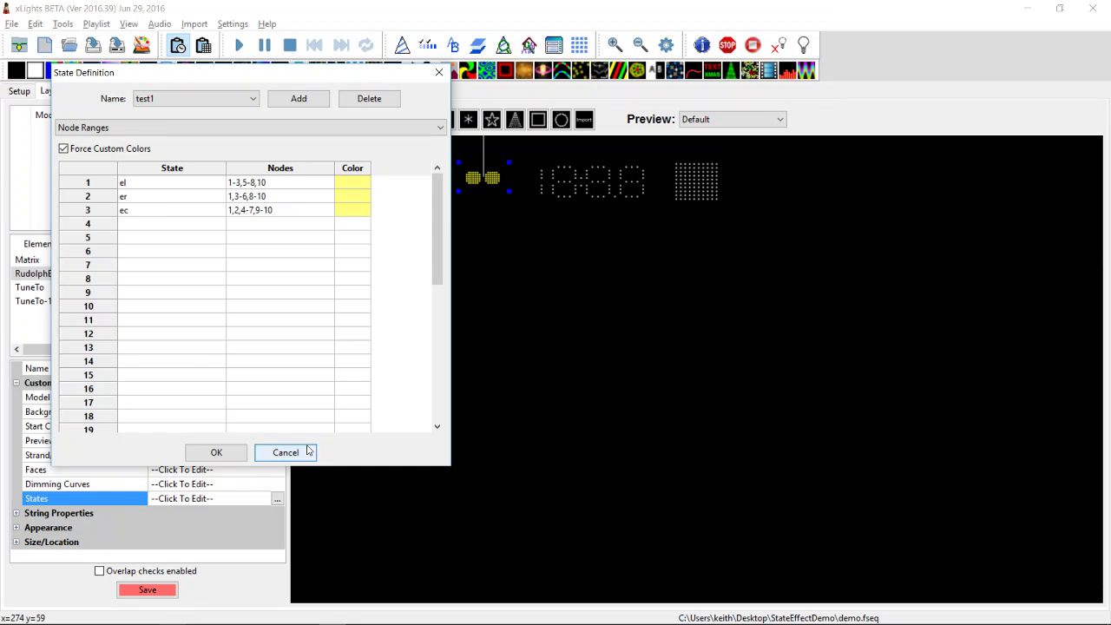
{"action": "left_click", "coordinate": [286, 454]}
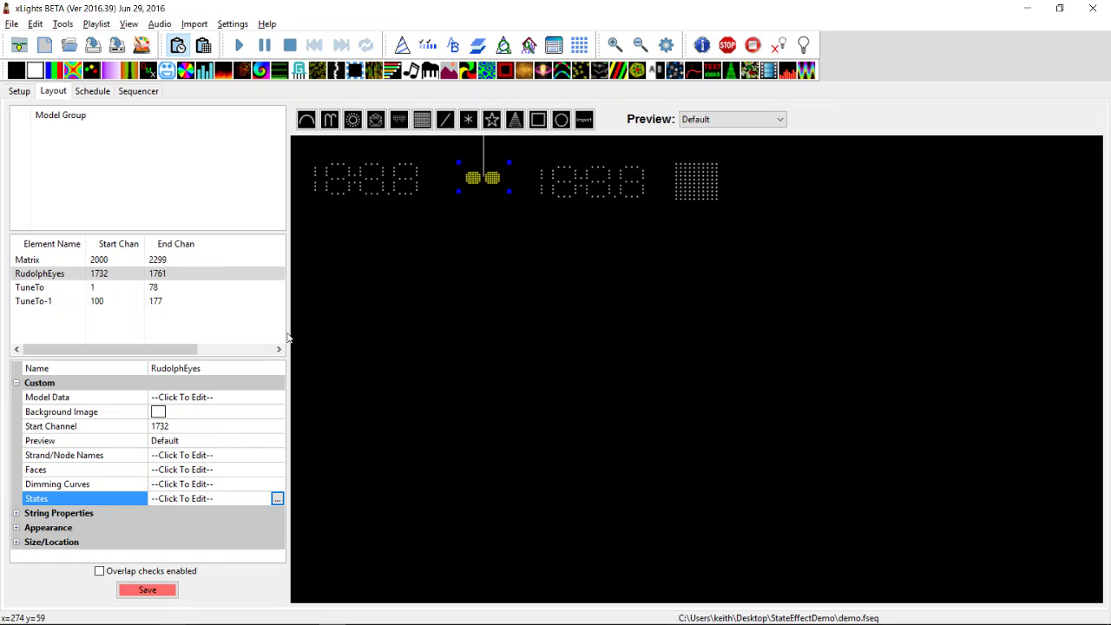
{"action": "left_click", "coordinate": [146, 92]}
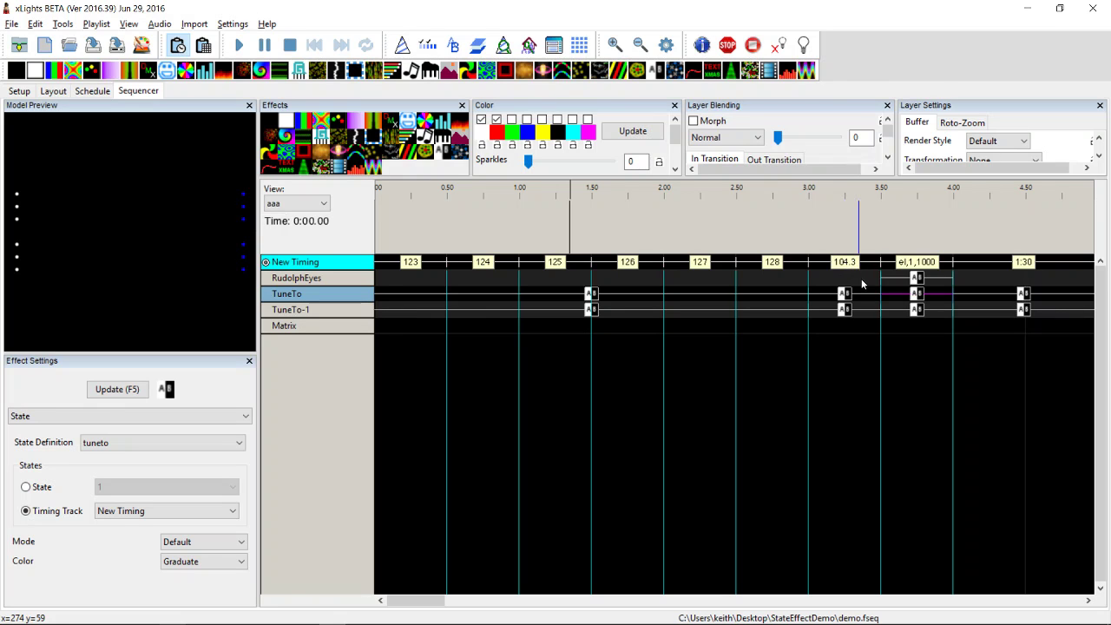
Step: Scroll the timeline right and select the Time Countdown TuneTo effect at the 1:30 label
{"action": "key", "text": "ctrl+v"}
{"action": "left_click", "coordinate": [1089, 602]}
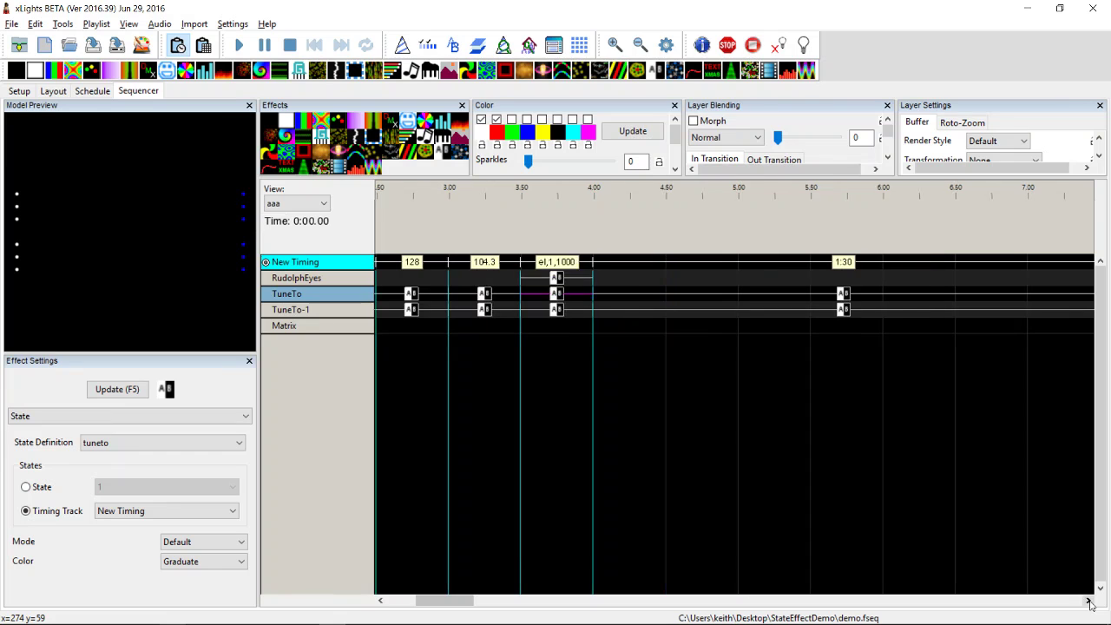
{"action": "left_click", "coordinate": [808, 295]}
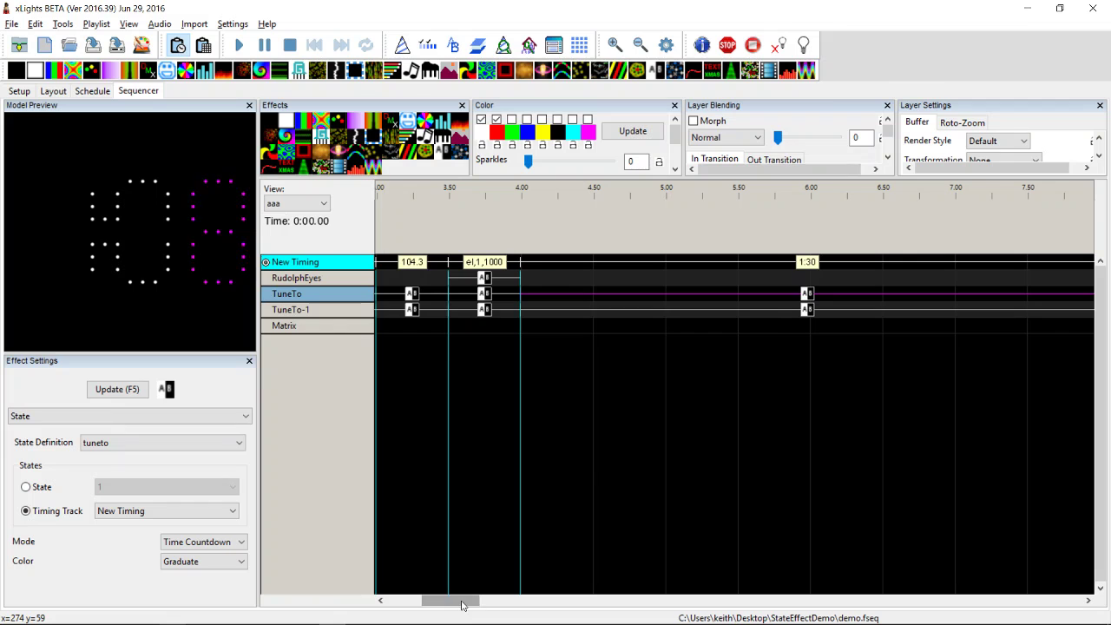
Step: Set both TuneTo and TuneTo-1 effects at 1:30 to Cycle colouring and add green
{"action": "left_click_drag", "start_coordinate": [469, 601], "coordinate": [472, 601]}
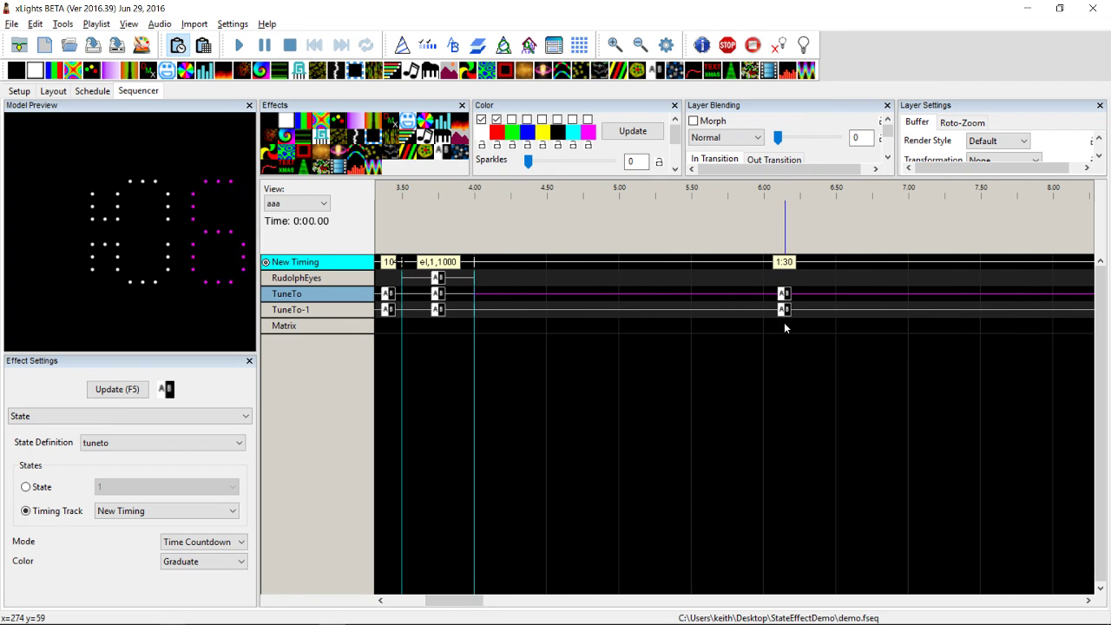
{"action": "left_click", "coordinate": [218, 561]}
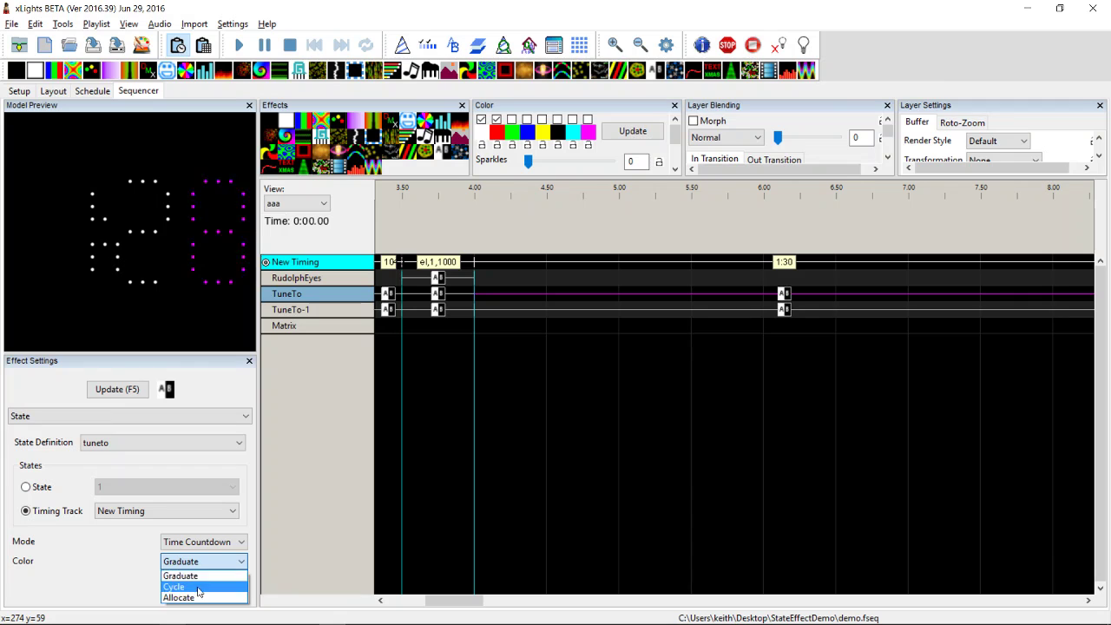
{"action": "left_click", "coordinate": [199, 588]}
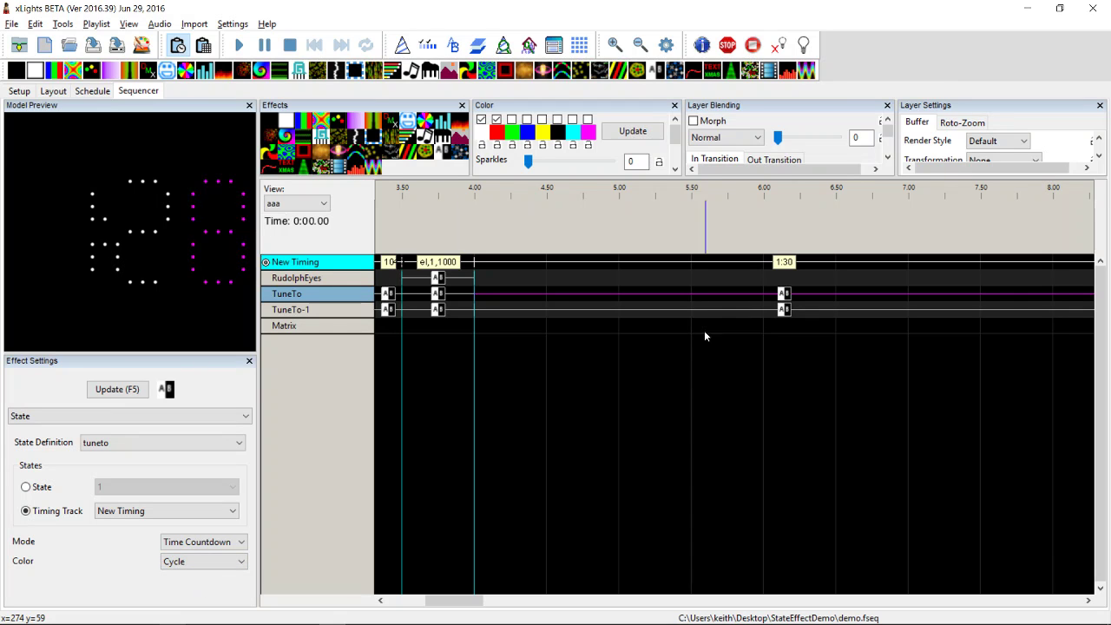
{"action": "left_click", "coordinate": [784, 309]}
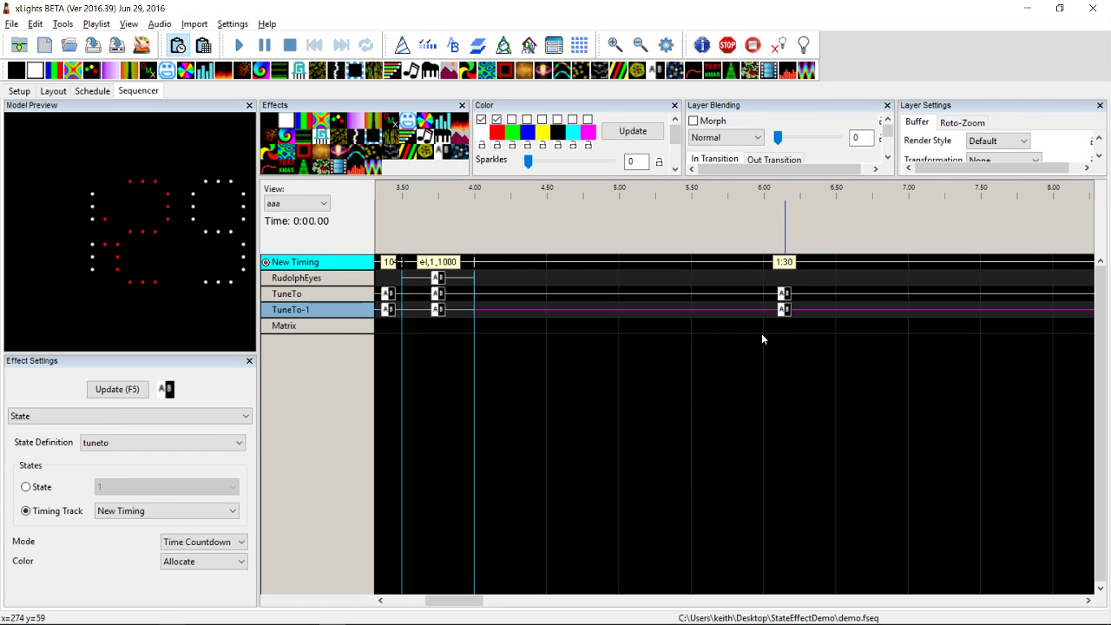
{"action": "left_click", "coordinate": [215, 566]}
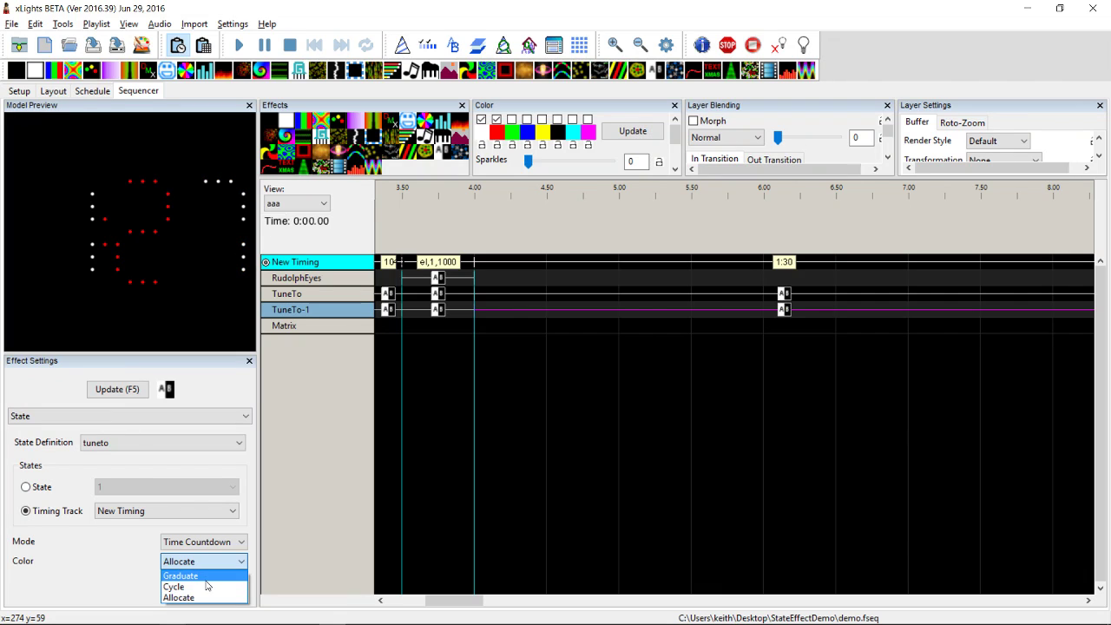
{"action": "left_click", "coordinate": [200, 588]}
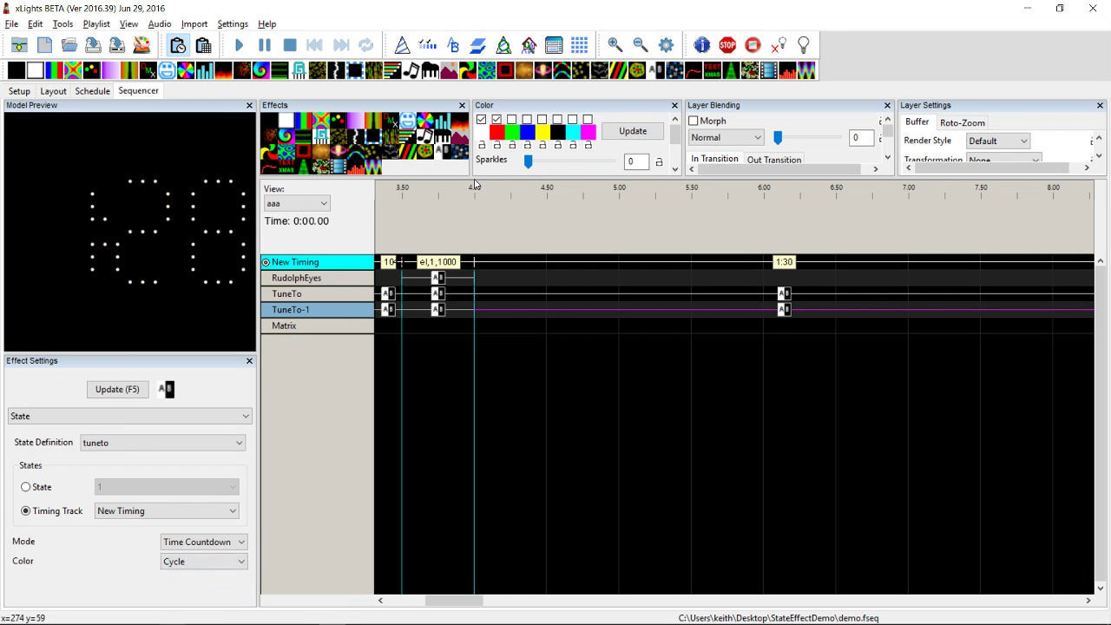
{"action": "left_click", "coordinate": [511, 118]}
Step: Switch the TuneTo-1 Countdown effect under the 15 label from Graduate to Cycle colouring
{"action": "left_click", "coordinate": [999, 599]}
{"action": "left_click", "coordinate": [999, 599]}
{"action": "left_click", "coordinate": [1000, 600]}
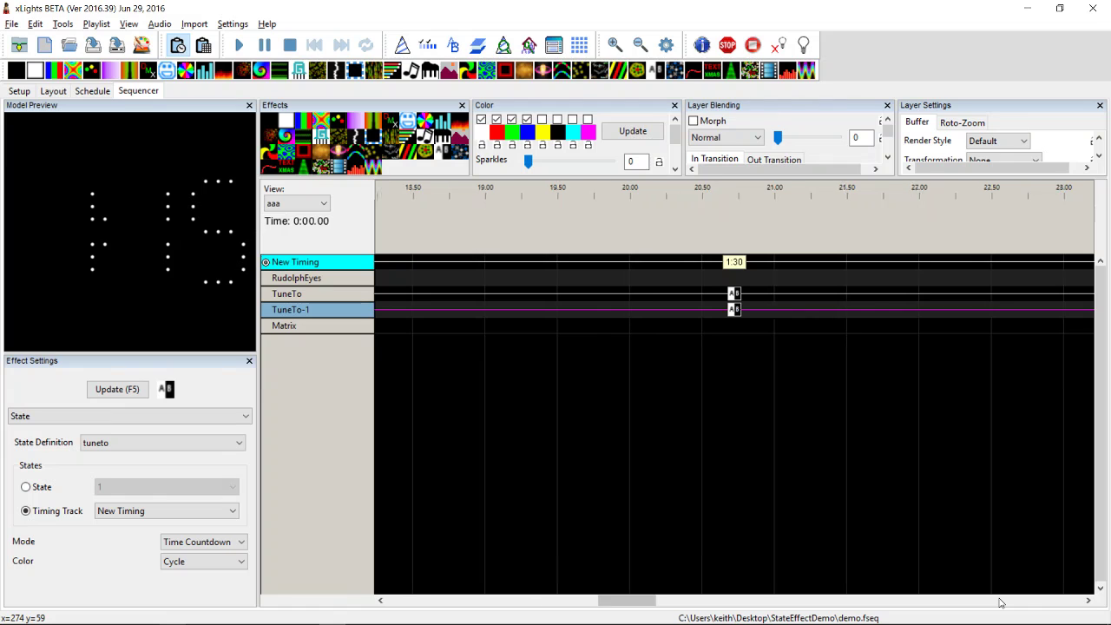
{"action": "left_click", "coordinate": [1000, 599]}
{"action": "left_click", "coordinate": [999, 600]}
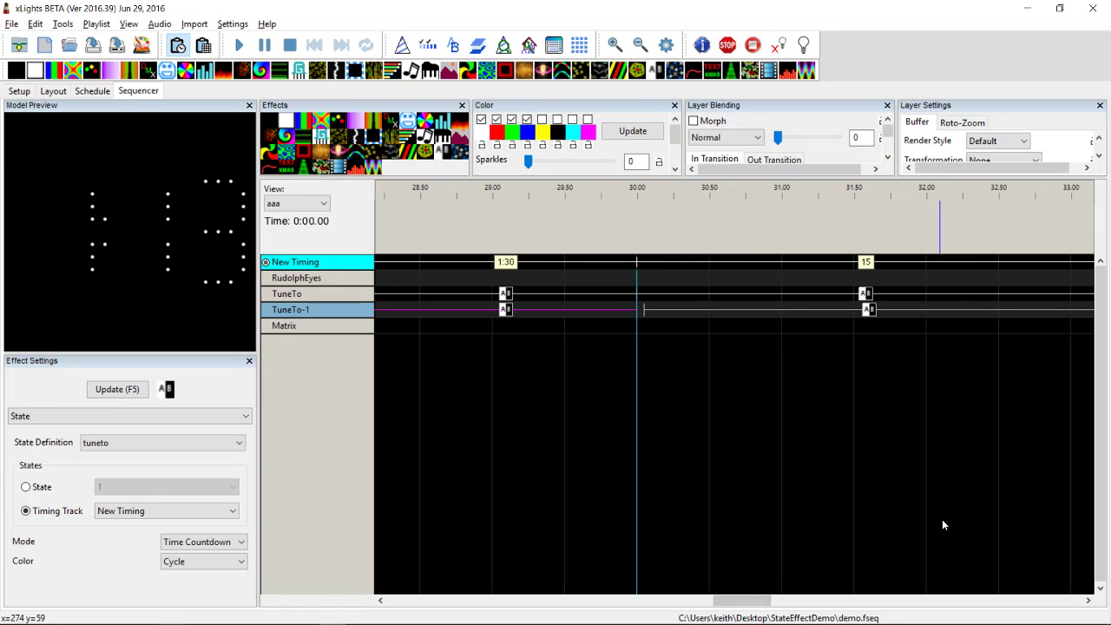
{"action": "left_click", "coordinate": [869, 310]}
{"action": "left_click_drag", "start_coordinate": [870, 311], "coordinate": [866, 311]}
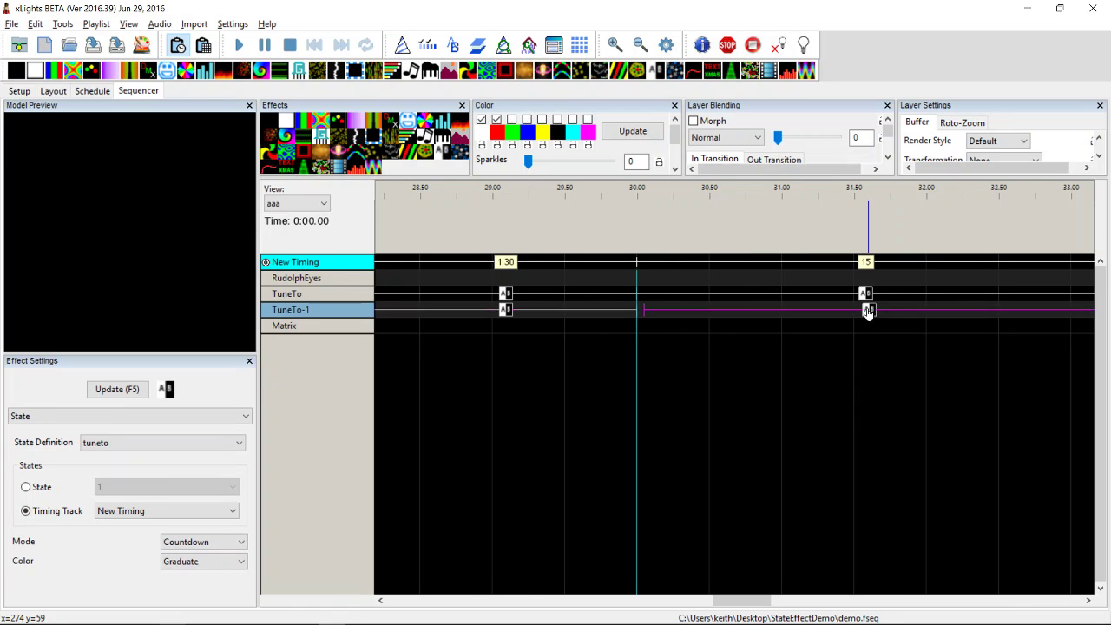
{"action": "left_click", "coordinate": [866, 293]}
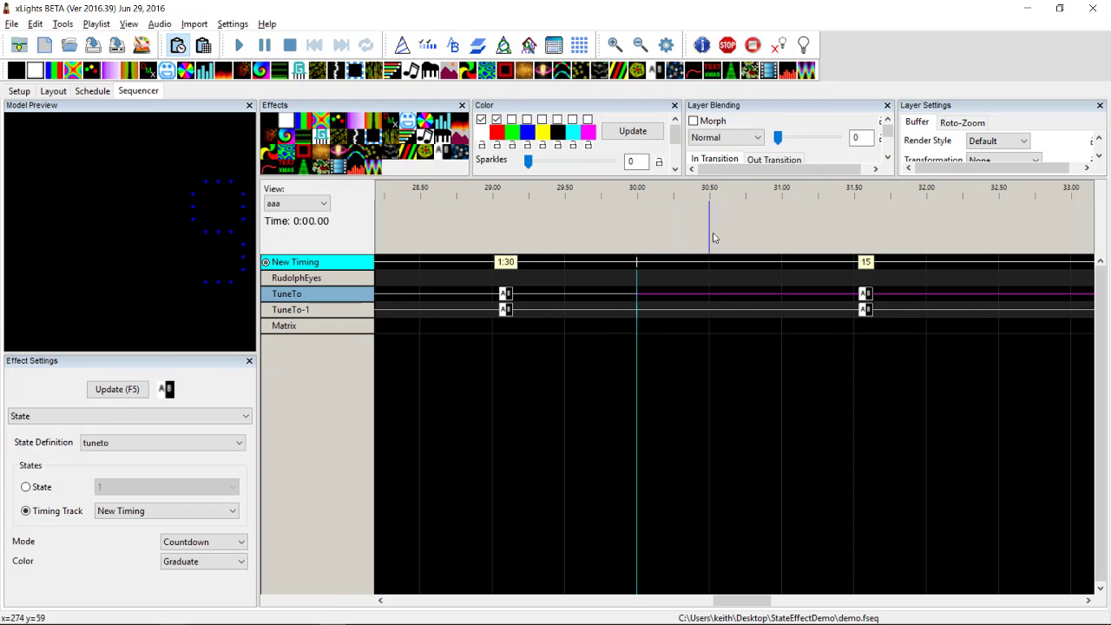
{"action": "left_click", "coordinate": [866, 311]}
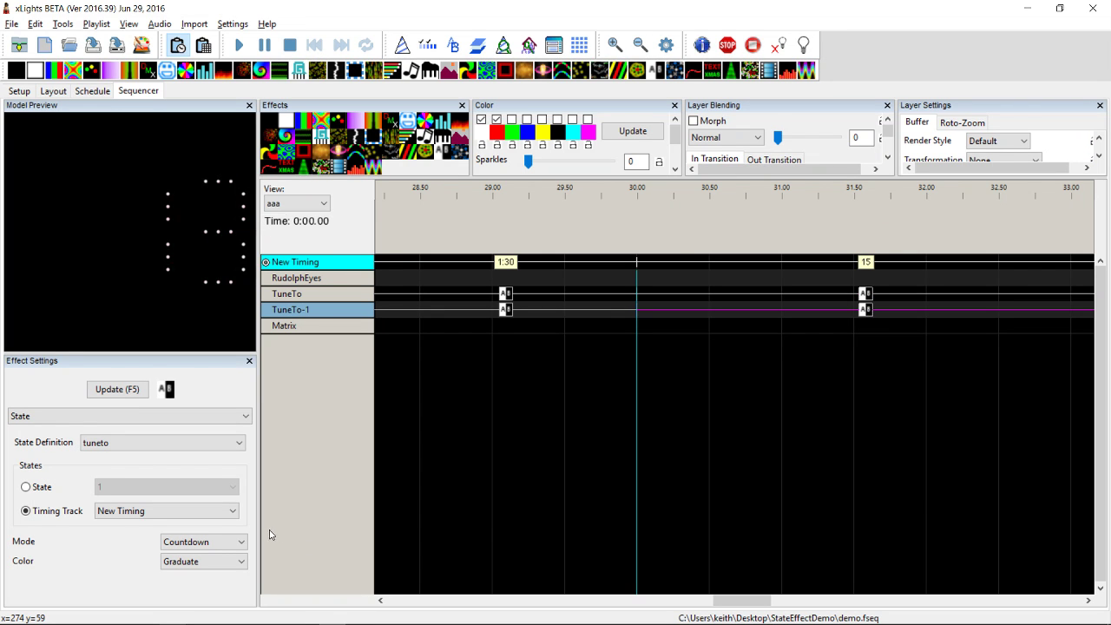
{"action": "left_click", "coordinate": [199, 564]}
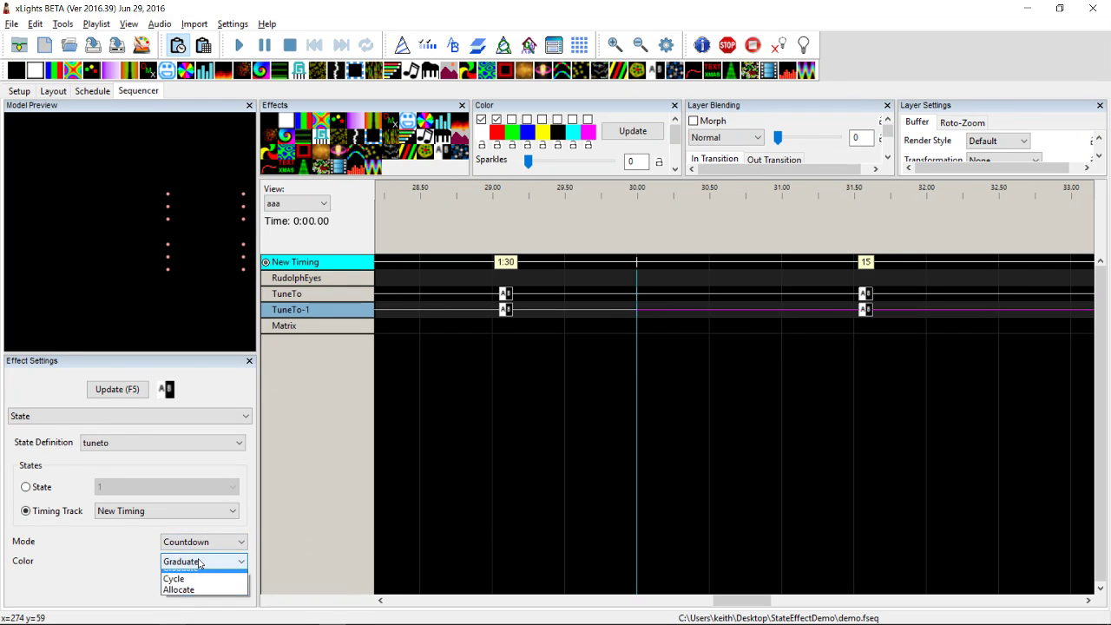
{"action": "left_click", "coordinate": [194, 588]}
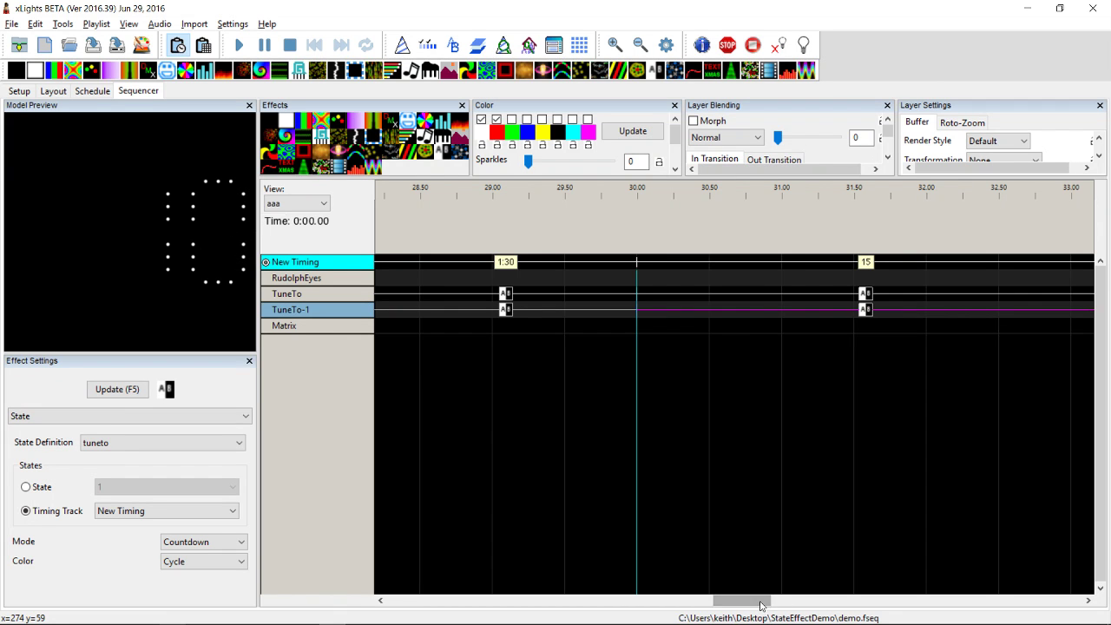
{"action": "left_click_drag", "start_coordinate": [761, 599], "coordinate": [435, 600]}
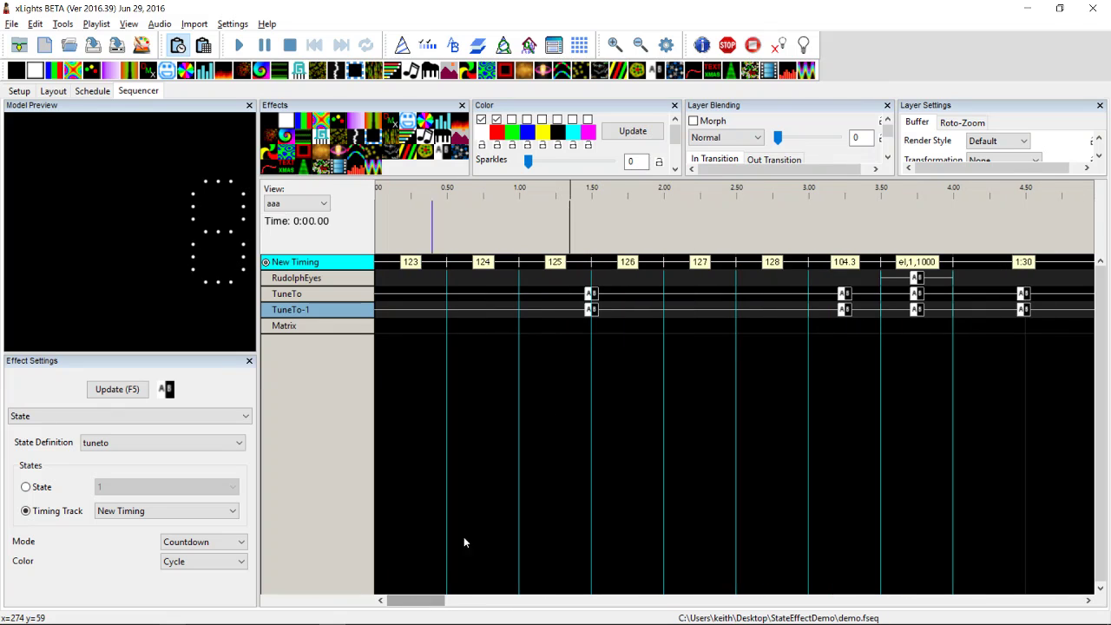
Step: Change the TuneTo-1 effect at 1.50 s from Graduate to Cycle colouring
{"action": "left_click", "coordinate": [590, 312]}
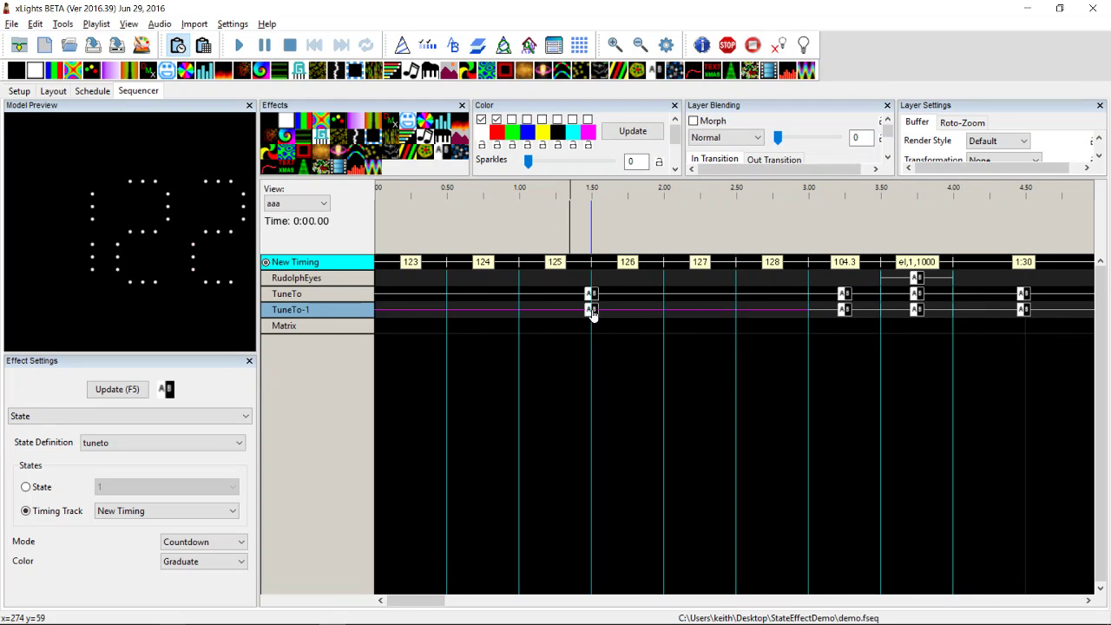
{"action": "left_click", "coordinate": [189, 570]}
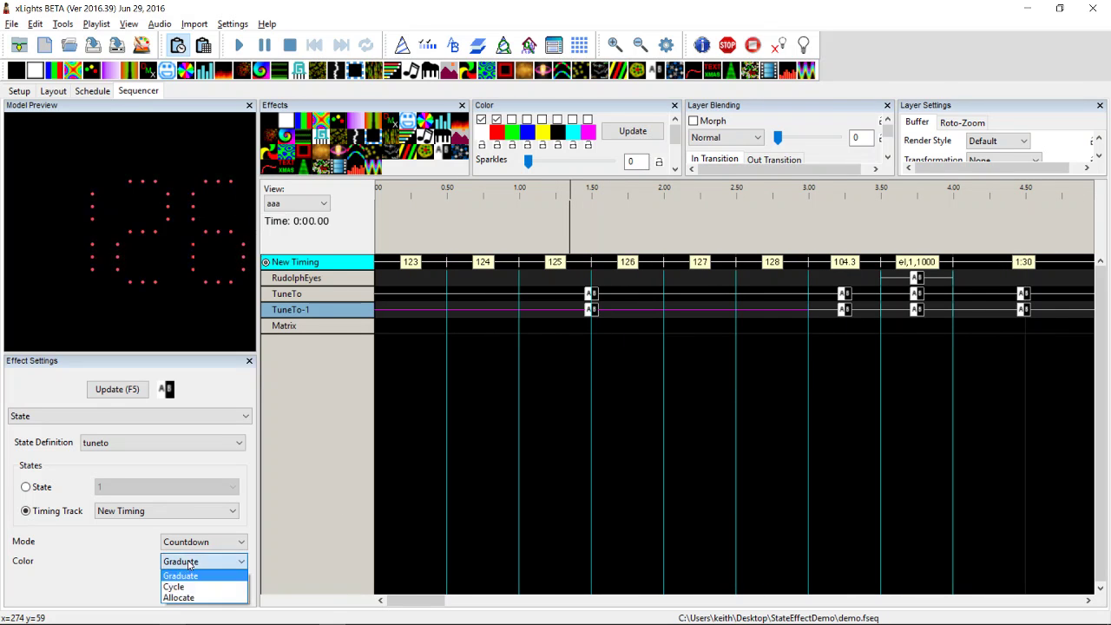
{"action": "left_click", "coordinate": [181, 585]}
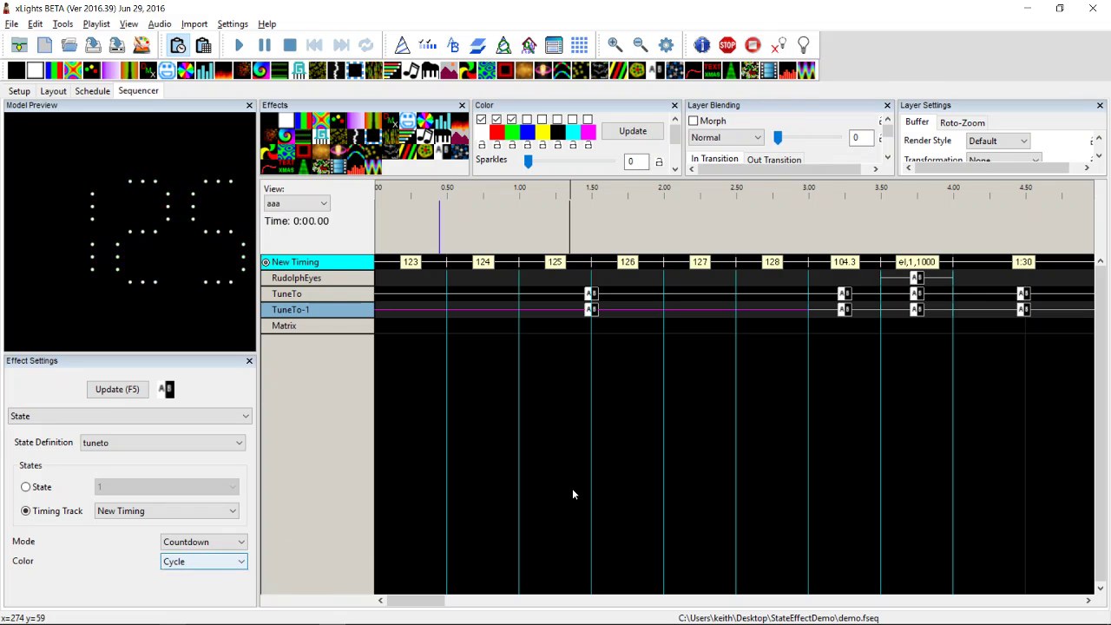
{"action": "left_click_drag", "start_coordinate": [434, 599], "coordinate": [961, 585]}
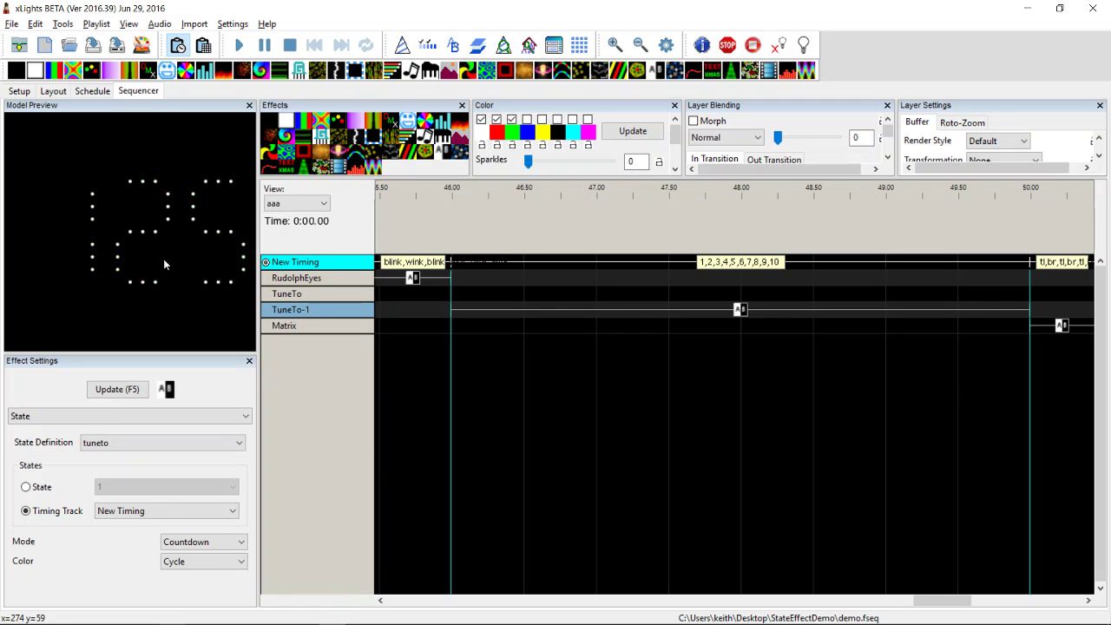
{"action": "left_click", "coordinate": [740, 311]}
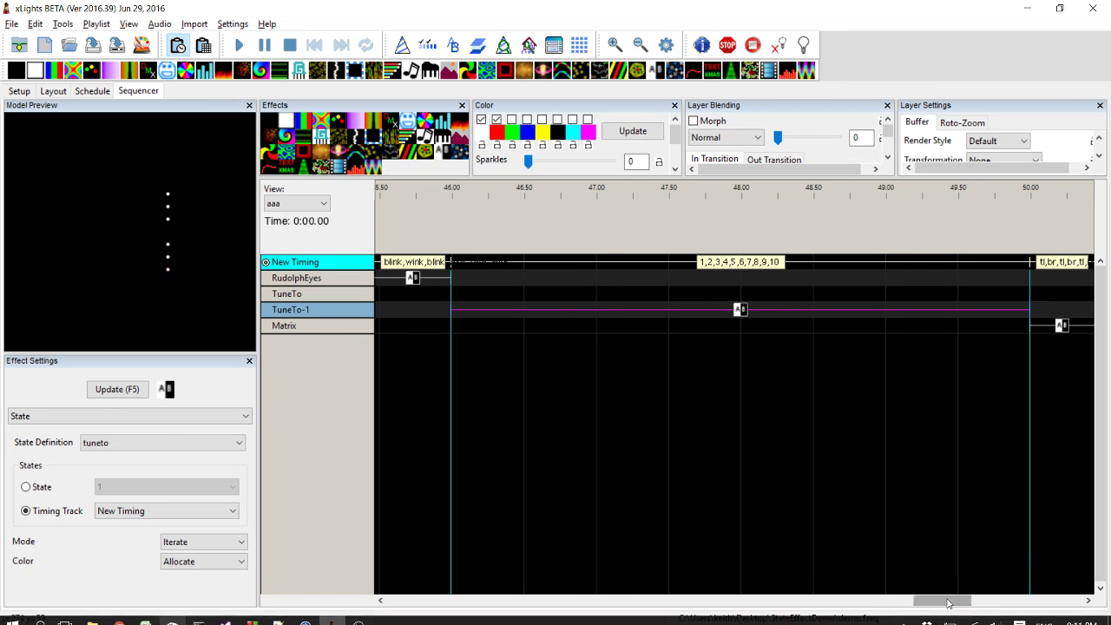
{"action": "mouse_move", "coordinate": [950, 601]}
{"action": "left_mouse_down"}
{"action": "mouse_move", "coordinate": [983, 606]}
{"action": "mouse_move", "coordinate": [829, 608]}
{"action": "mouse_move", "coordinate": [940, 601]}
{"action": "left_mouse_up"}
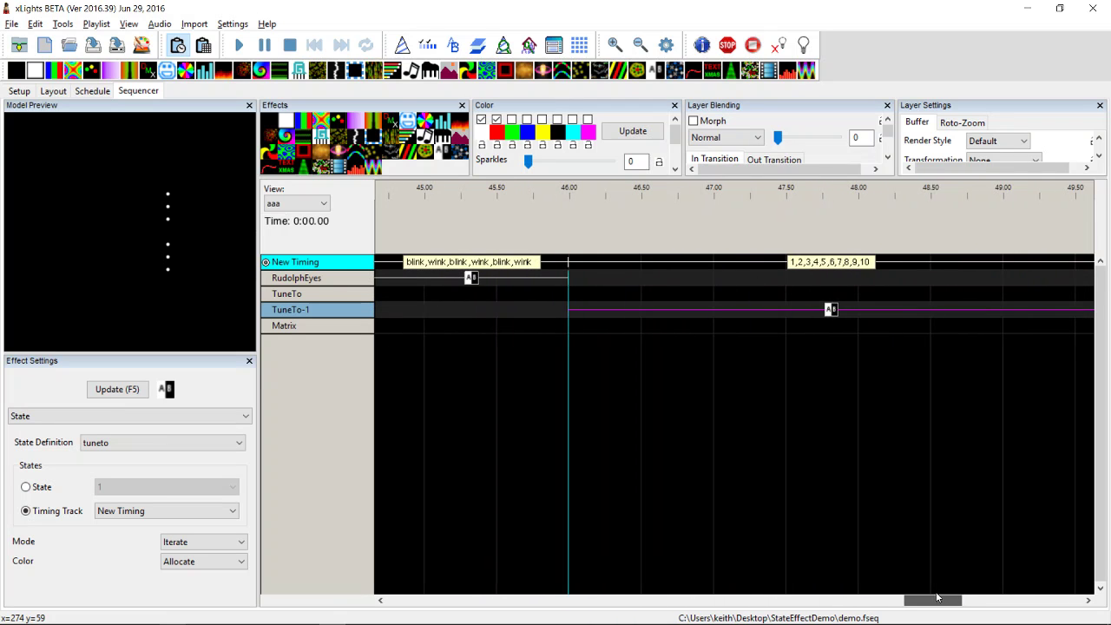
{"action": "left_click", "coordinate": [831, 313]}
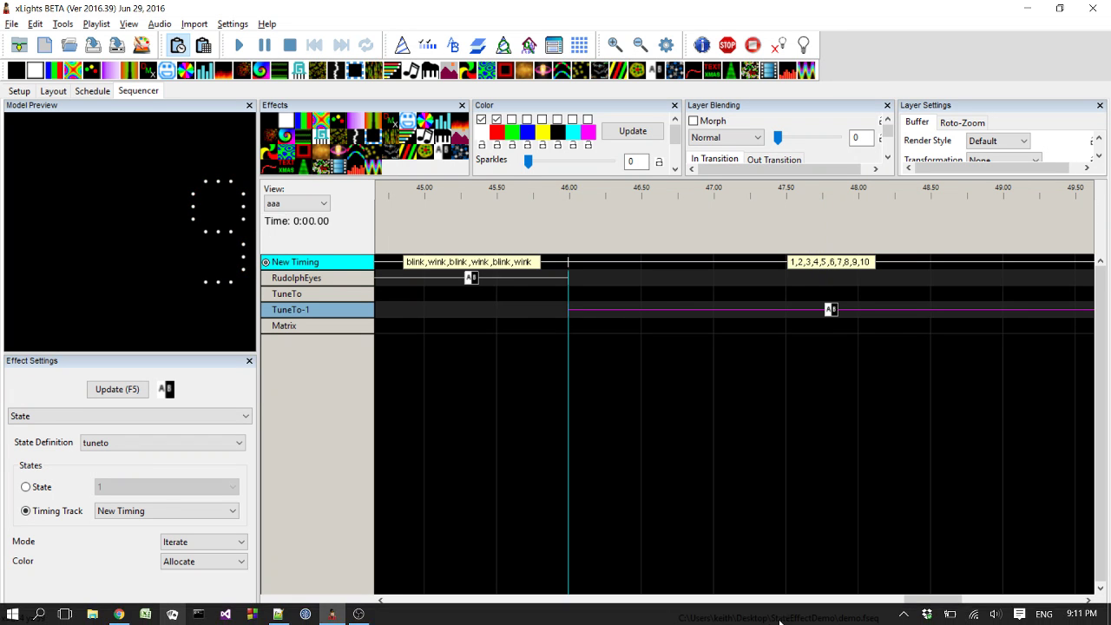
{"action": "left_click_drag", "start_coordinate": [916, 600], "coordinate": [400, 595]}
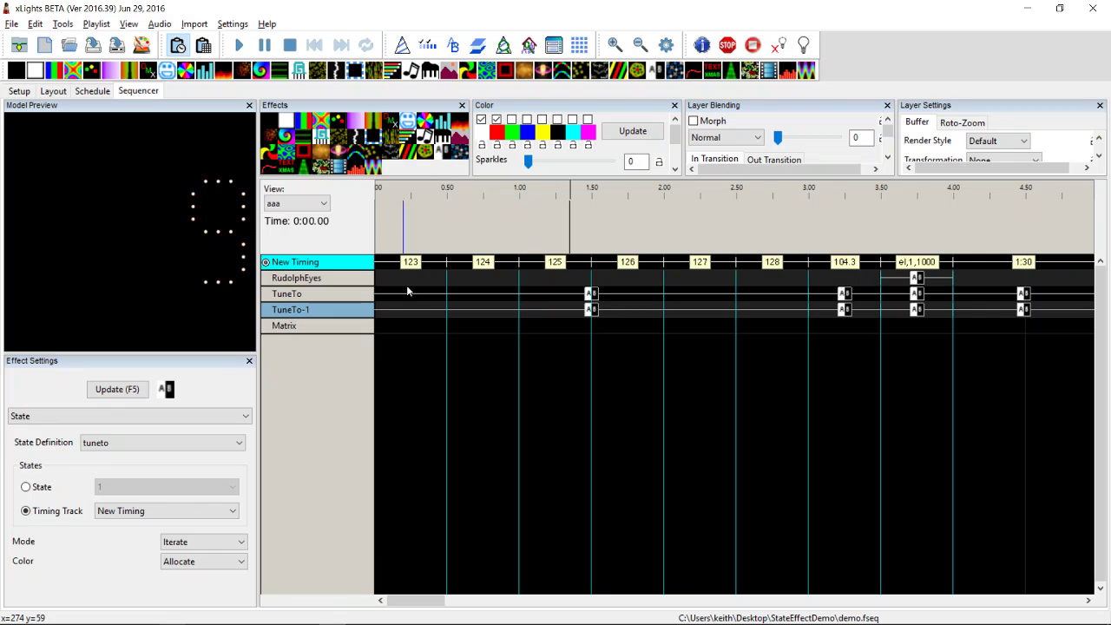
Step: Set the TuneTo-1 State effect at 1.50 s to Default mode
{"action": "left_click", "coordinate": [591, 311]}
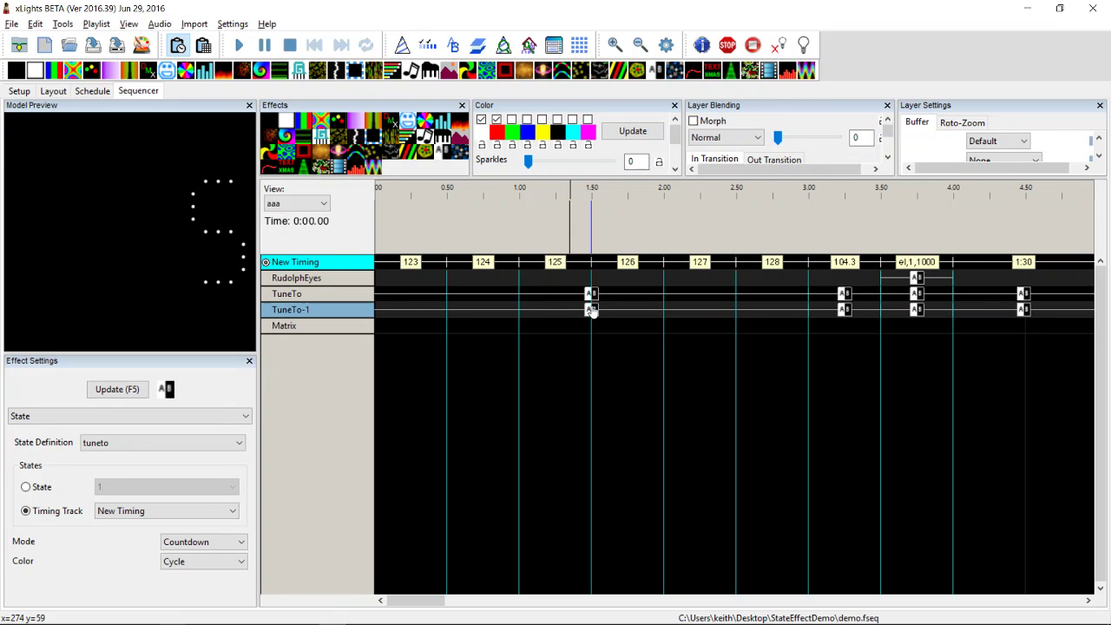
{"action": "left_click", "coordinate": [190, 544]}
{"action": "left_click", "coordinate": [190, 557]}
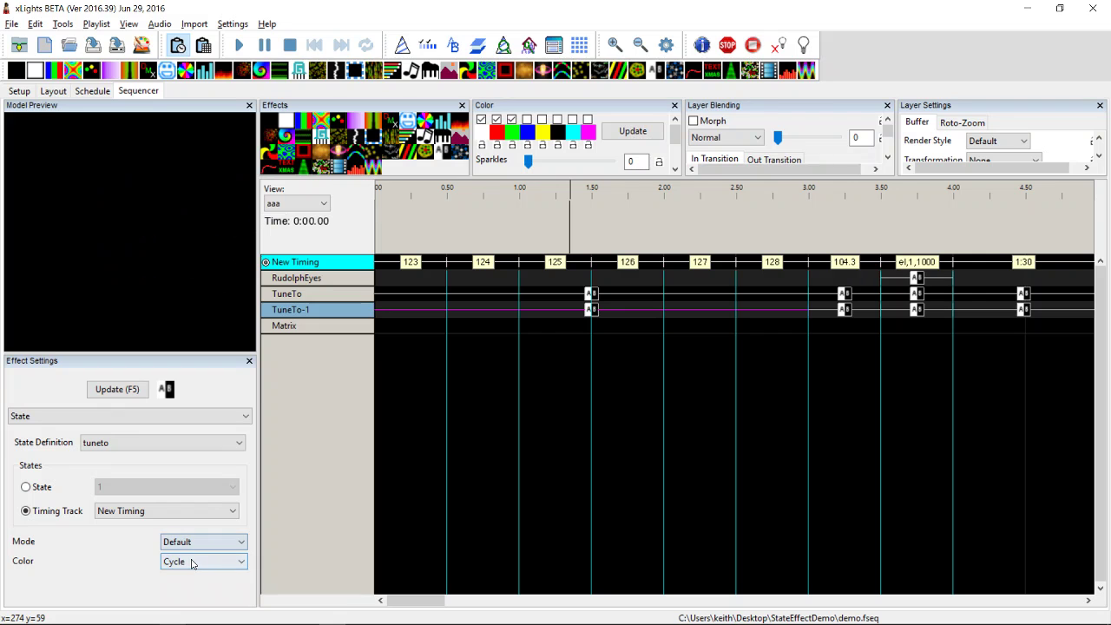
Step: Relabel timing marks 123 and 124 as 100,20,3 and 100,20,4
{"action": "double_click", "coordinate": [410, 263]}
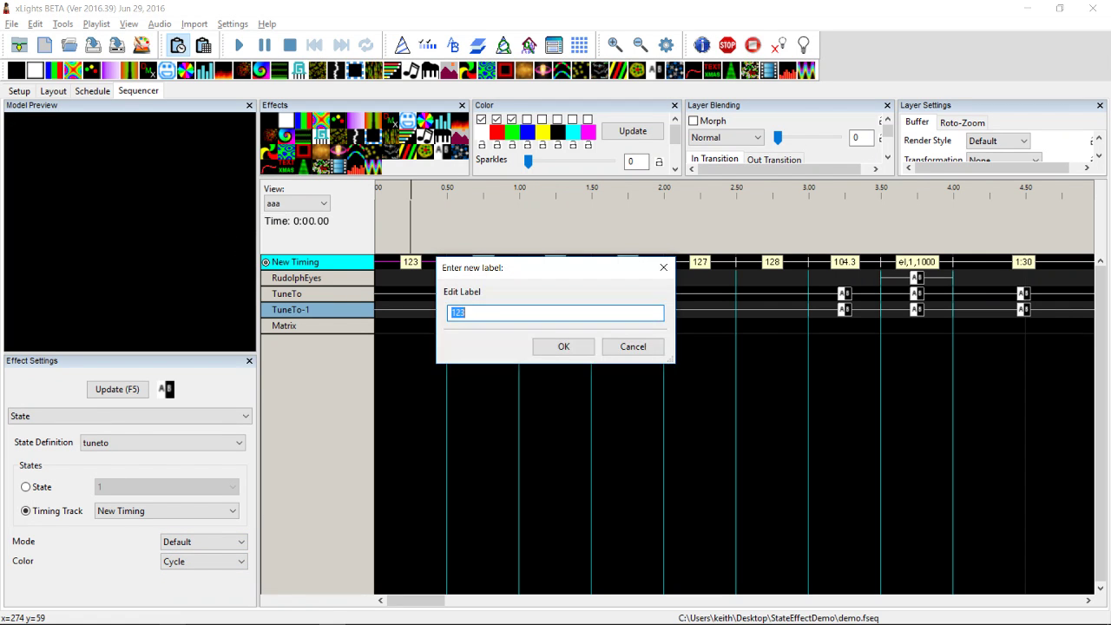
{"action": "type", "text": "100,20,3"}
{"action": "key", "text": "Return"}
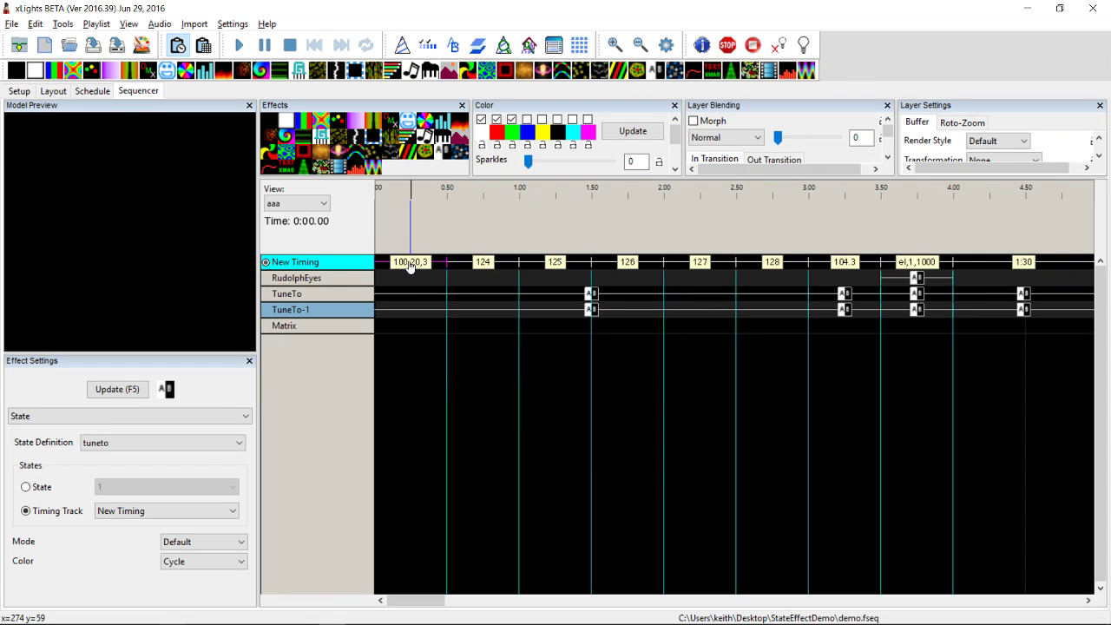
{"action": "left_click", "coordinate": [601, 312]}
{"action": "left_click", "coordinate": [489, 264]}
{"action": "double_click", "coordinate": [489, 264]}
{"action": "type", "text": "100,"}
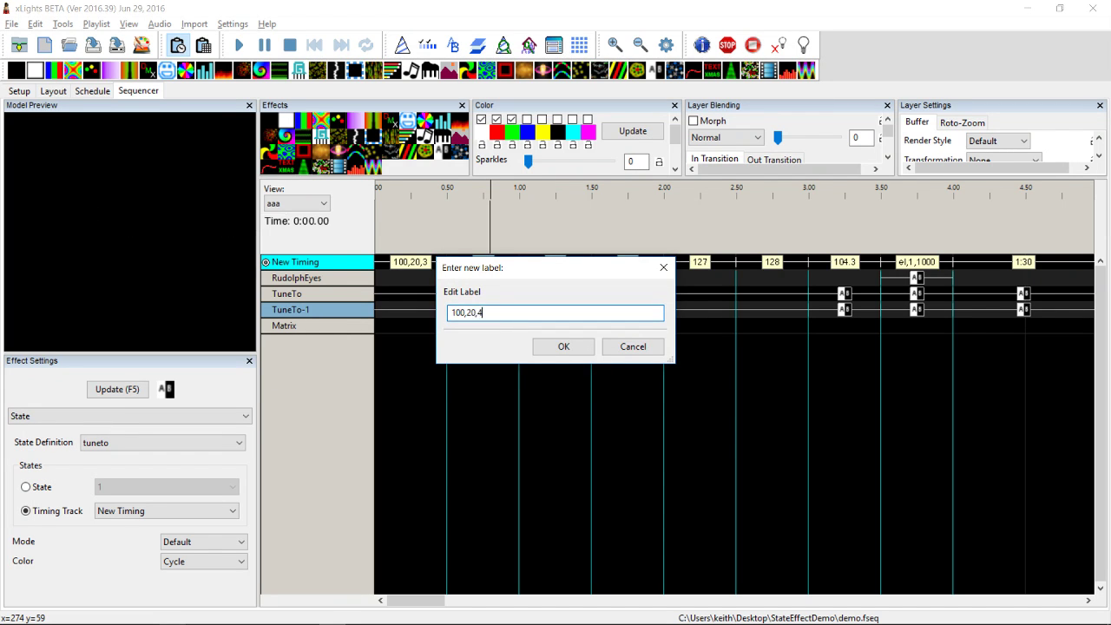
{"action": "type", "text": "20,4"}
{"action": "key", "text": "Return"}
Step: Relabel timing marks 125 and 126 as 100,20,5 and 100,20,6
{"action": "left_click", "coordinate": [552, 265]}
{"action": "double_click", "coordinate": [552, 265]}
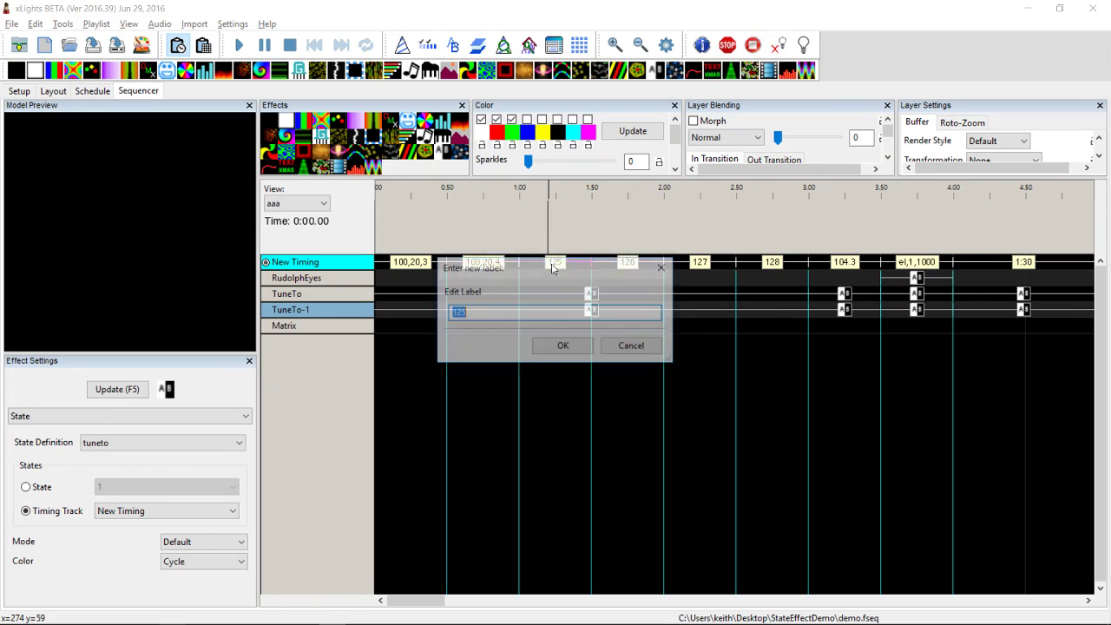
{"action": "type", "text": "100"}
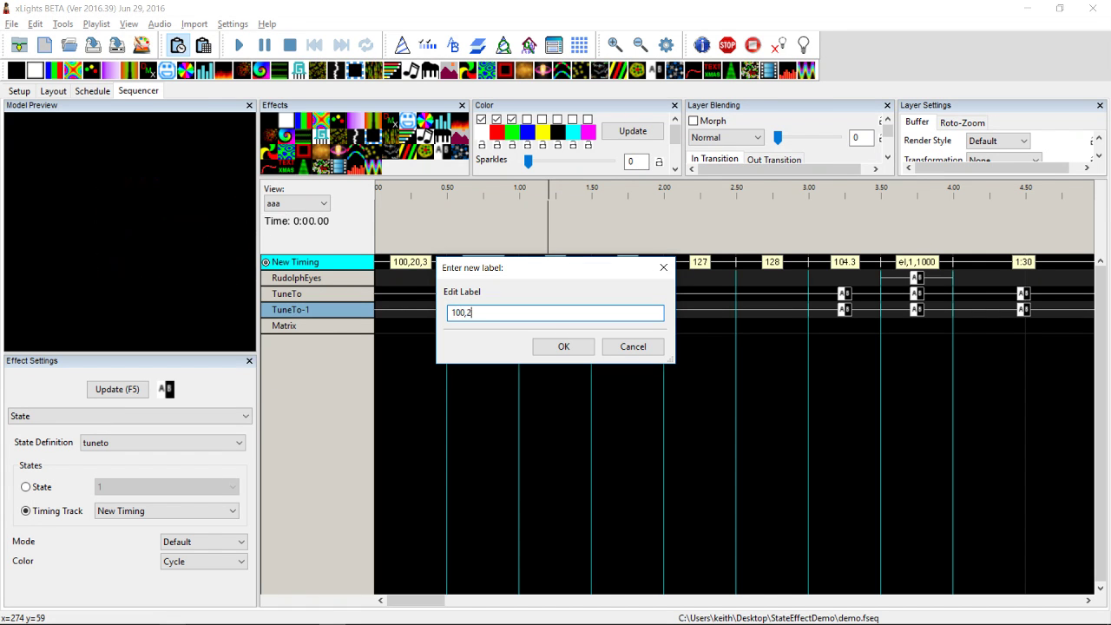
{"action": "type", "text": ",20,5"}
{"action": "key", "text": "Return"}
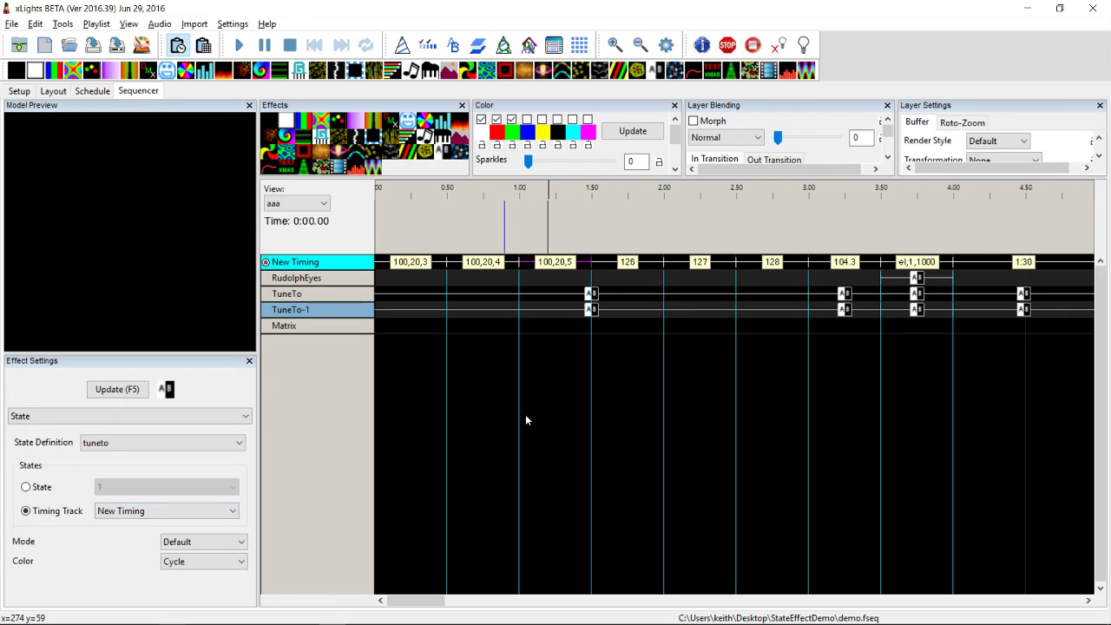
{"action": "left_click_drag", "start_coordinate": [671, 228], "coordinate": [641, 256]}
{"action": "left_click", "coordinate": [628, 263]}
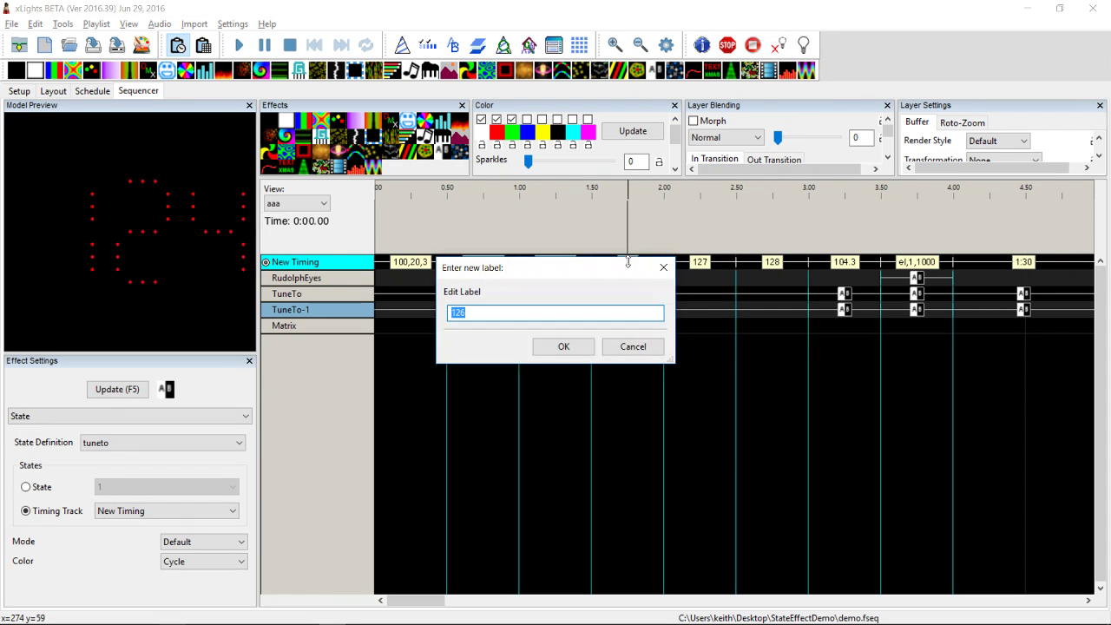
{"action": "type", "text": "100,20,6"}
{"action": "key", "text": "Return"}
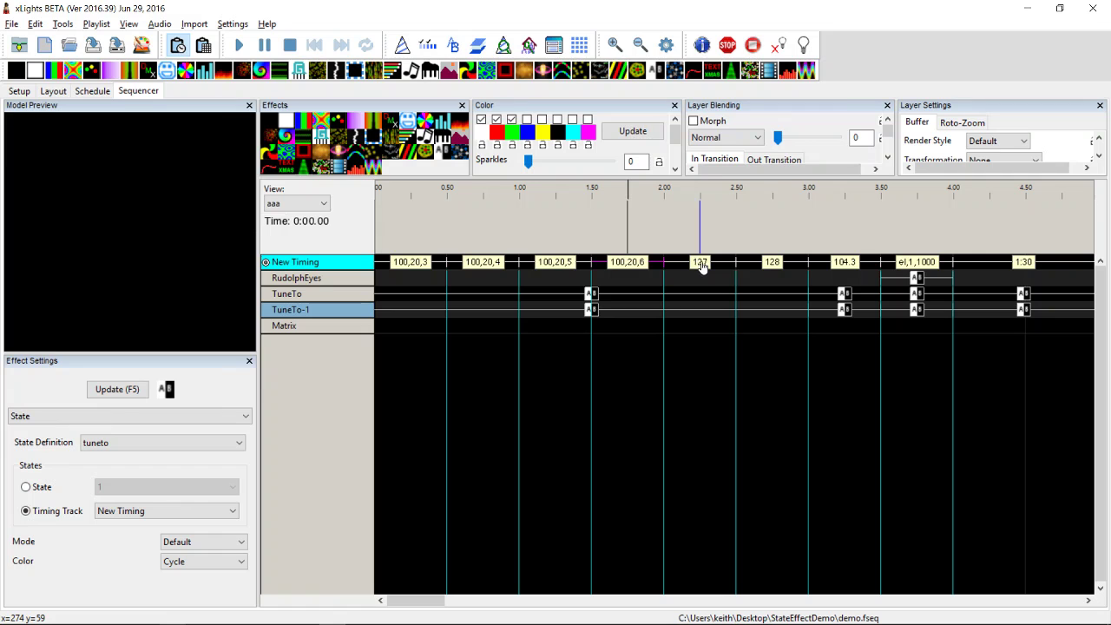
Step: Set the TuneTo-1 State effect near 1.5 s to Number mode
{"action": "left_click", "coordinate": [594, 314]}
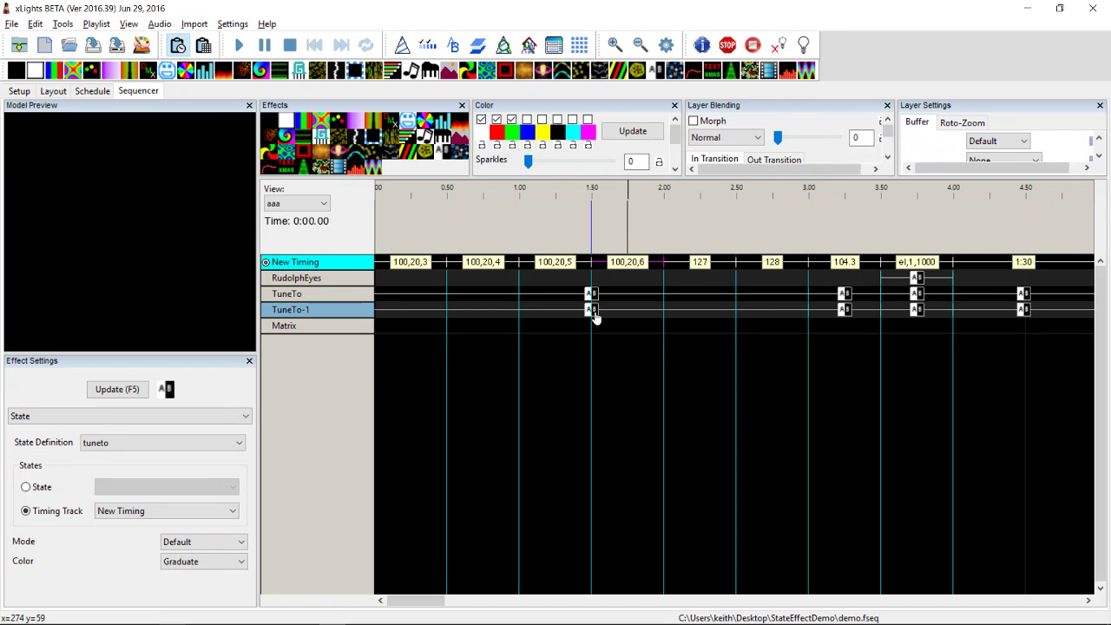
{"action": "left_click", "coordinate": [208, 542]}
{"action": "left_click", "coordinate": [196, 589]}
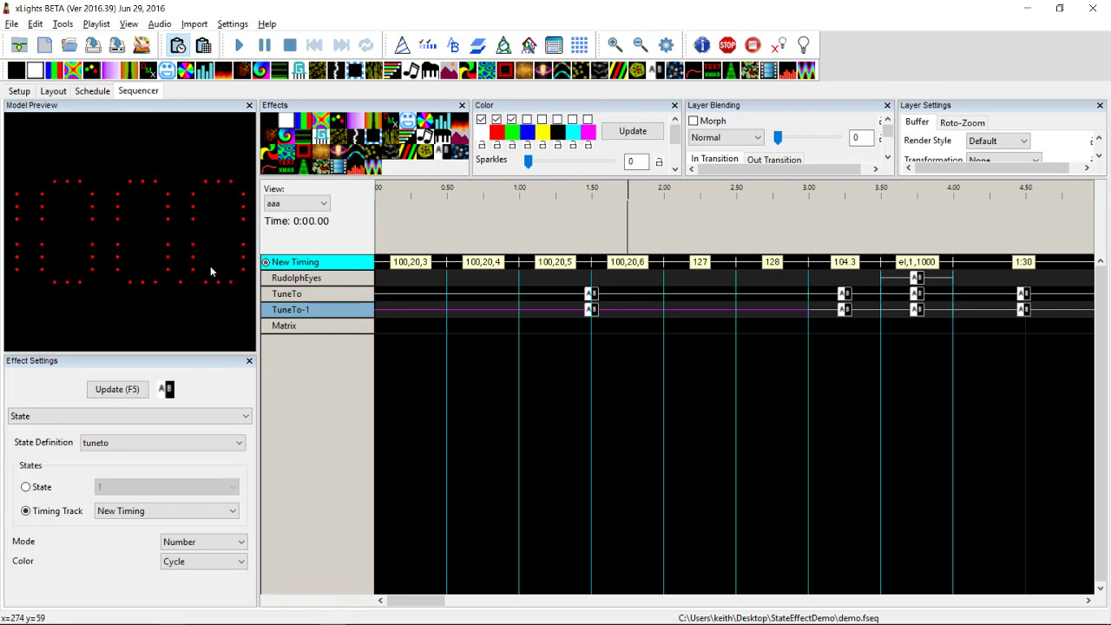
Step: Zoom the timeline out to view the whole sequence, glancing at the reference video
{"action": "left_click", "coordinate": [842, 268]}
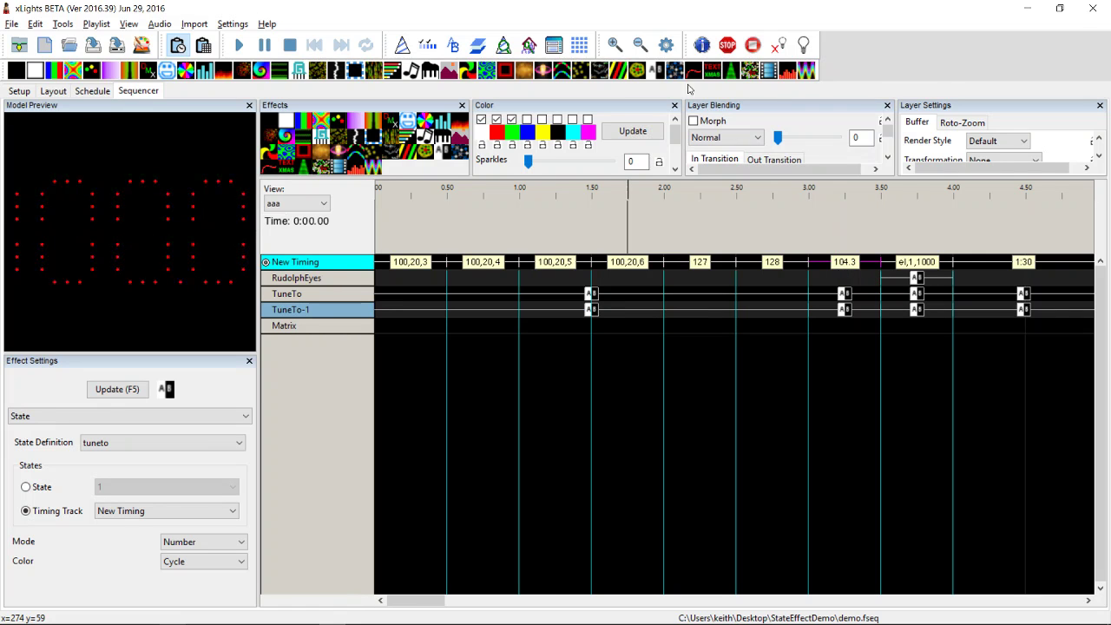
{"action": "left_click", "coordinate": [638, 48]}
{"action": "left_click", "coordinate": [638, 48]}
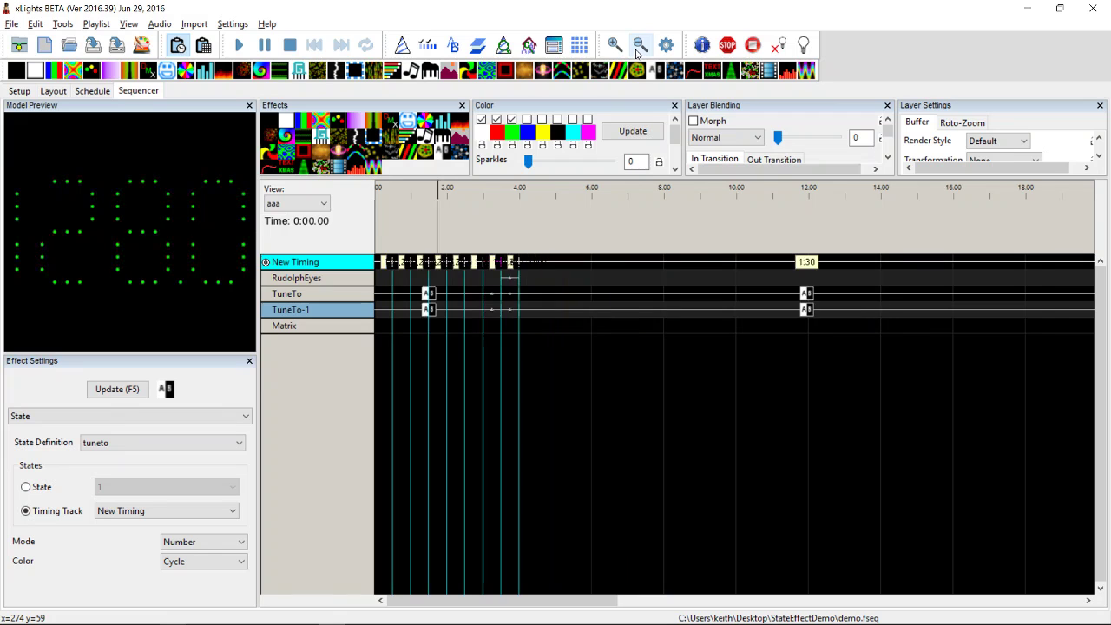
{"action": "left_click", "coordinate": [639, 48]}
{"action": "left_click", "coordinate": [638, 48]}
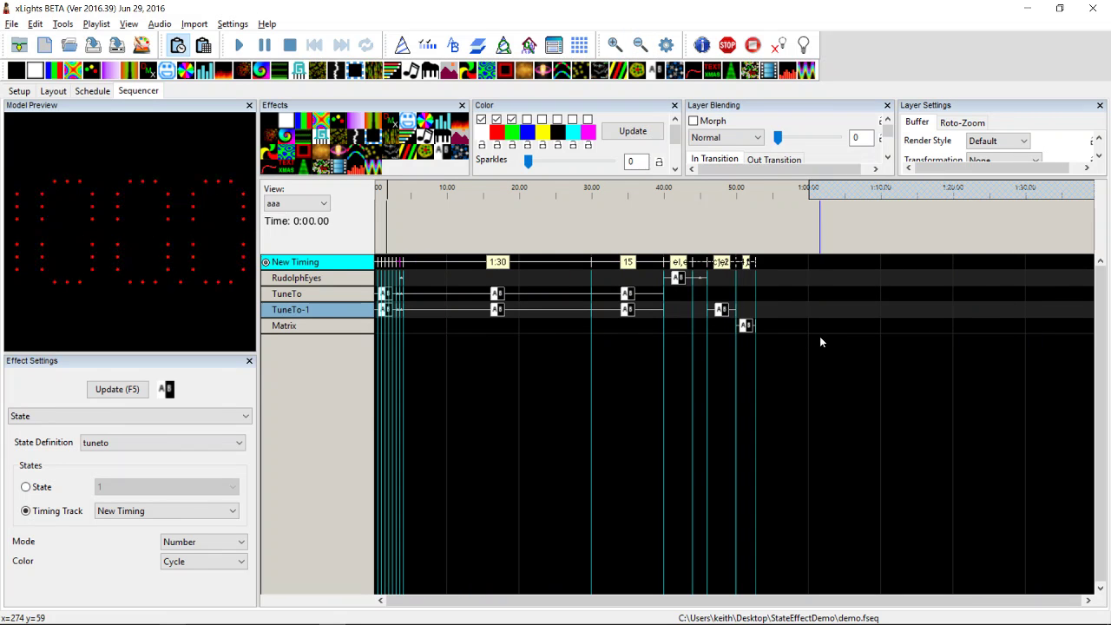
{"action": "key", "text": "alt+Tab"}
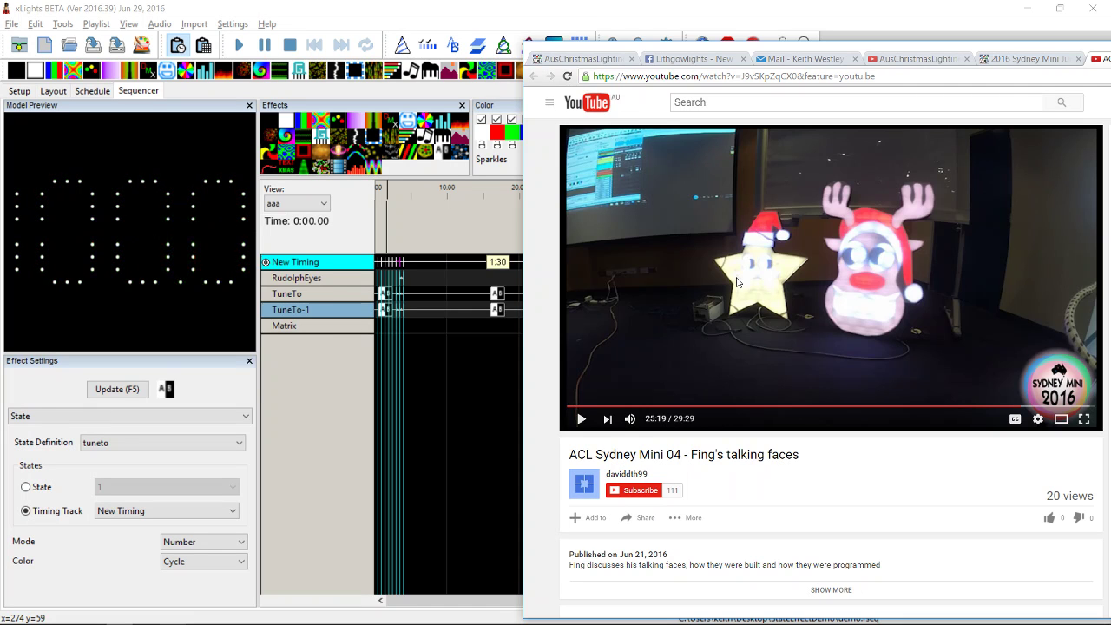
{"action": "key", "text": "alt+Tab"}
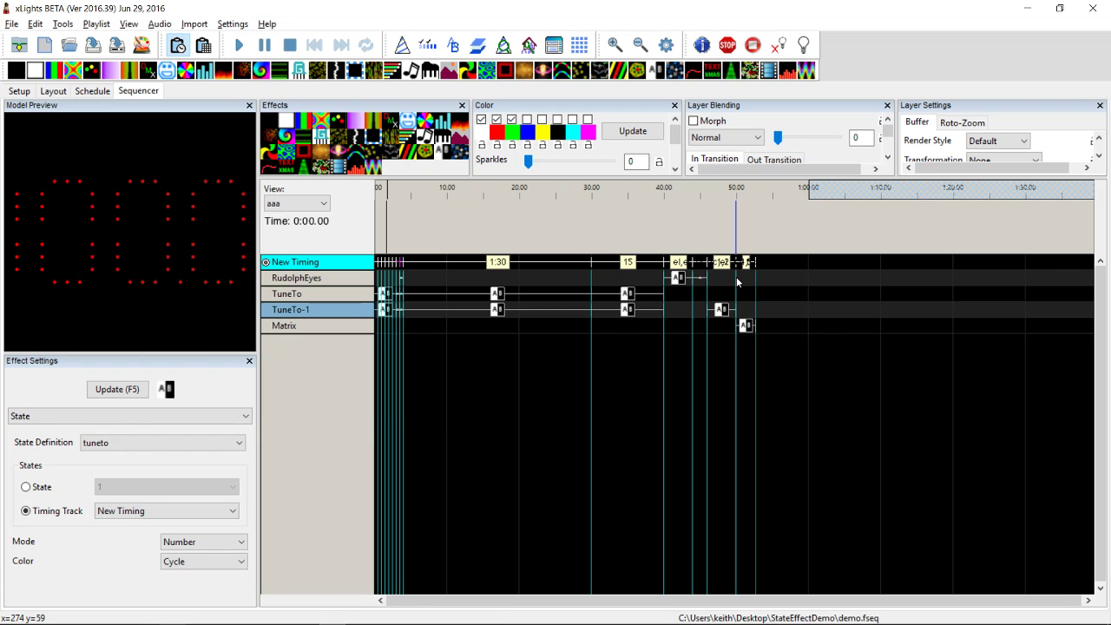